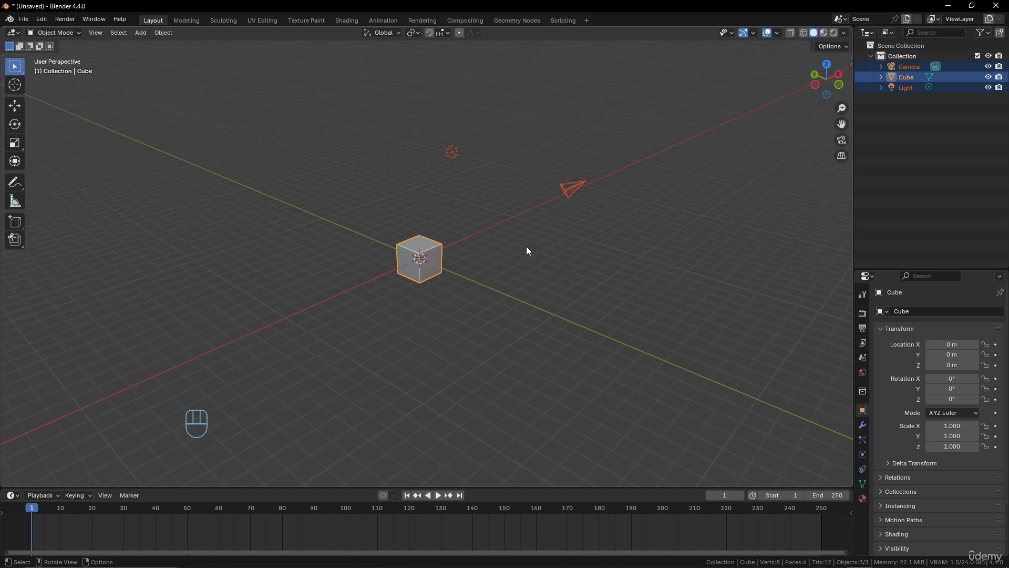
# Step: Delete the default cube, camera and light, and add a Monkey mesh at the origin
pyautogui.moveTo(528, 251); pyautogui.dragTo(495, 270, button='middle')
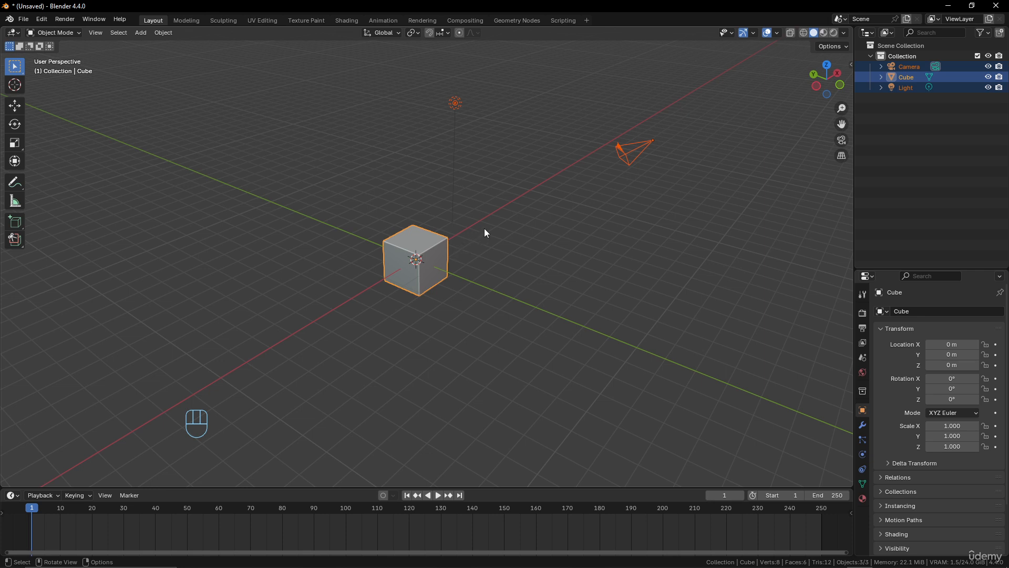
pyautogui.press('Delete')
pyautogui.hotkey('shift', 'a')
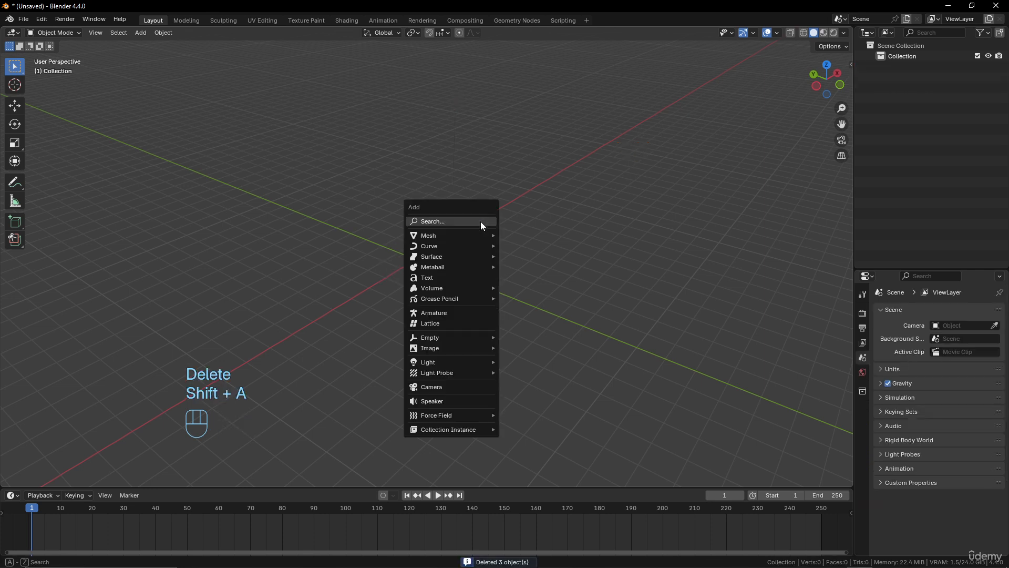
pyautogui.moveTo(473, 235)
pyautogui.click(538, 334)
pyautogui.scroll(3, 458, 317)
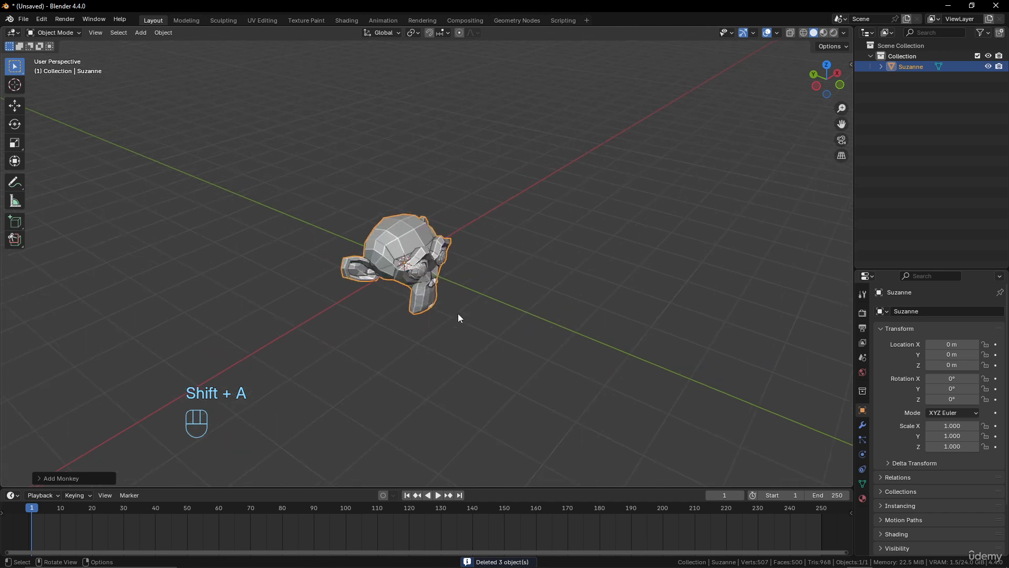
pyautogui.moveTo(458, 316); pyautogui.dragTo(402, 289, button='middle')
pyautogui.scroll(1, 465, 291)
pyautogui.scroll(1, 464, 292)
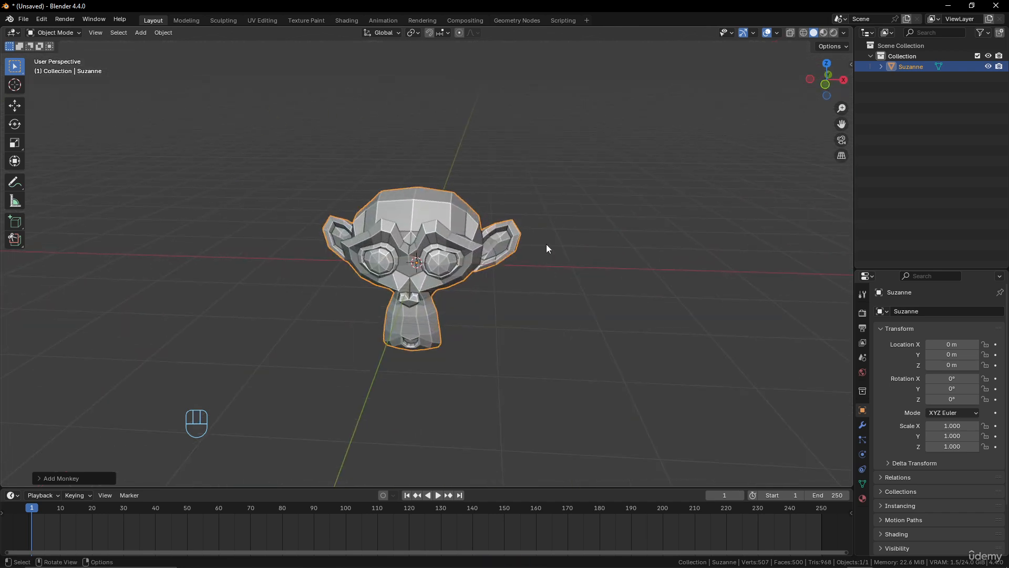
pyautogui.moveTo(523, 264); pyautogui.dragTo(342, 242, button='middle')
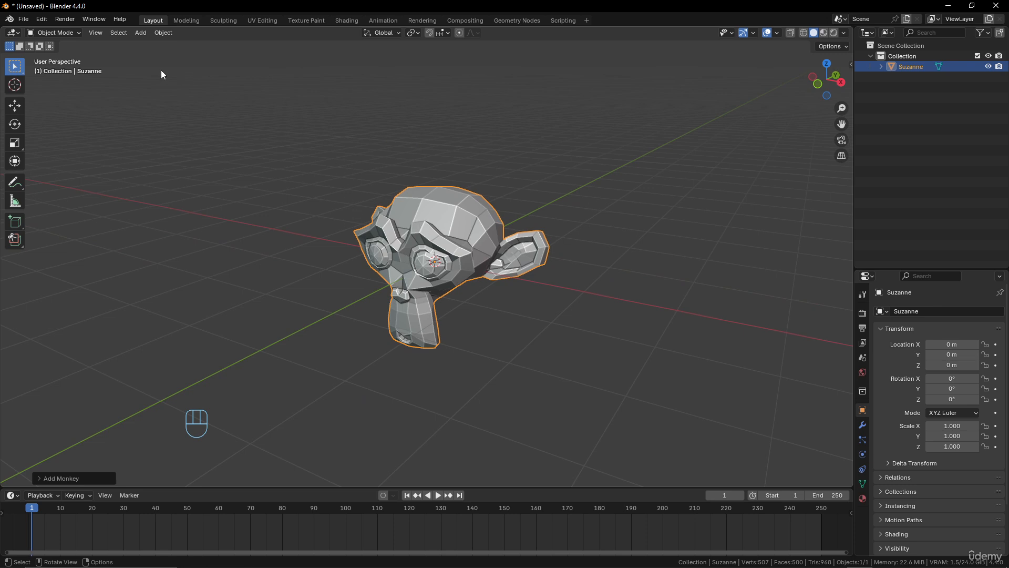
# Step: Switch the monkey from Object Mode to Edit Mode
pyautogui.click(66, 33)
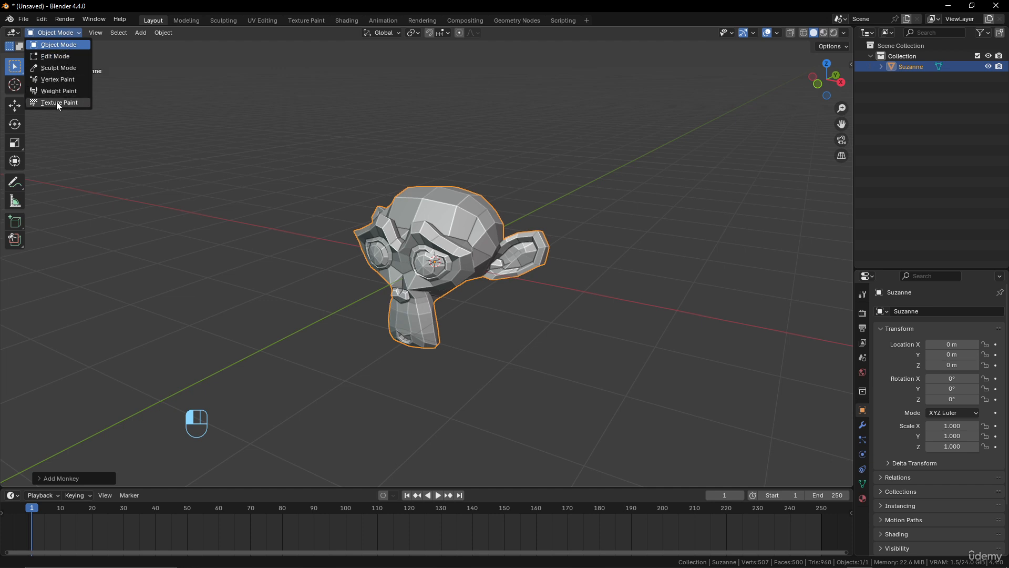
pyautogui.click(51, 58)
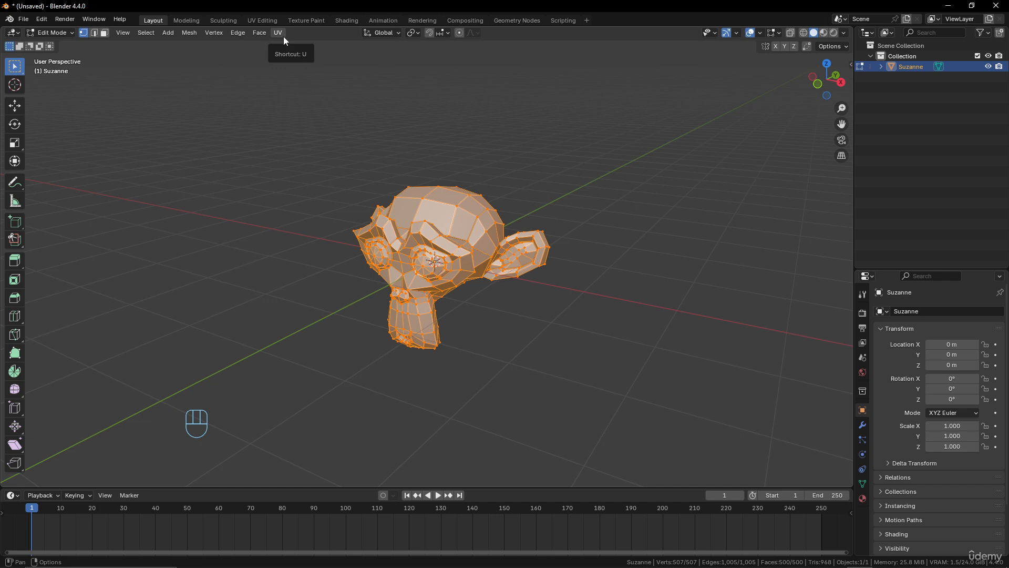
pyautogui.moveTo(396, 185); pyautogui.dragTo(440, 190, button='middle')
pyautogui.scroll(3, 552, 285)
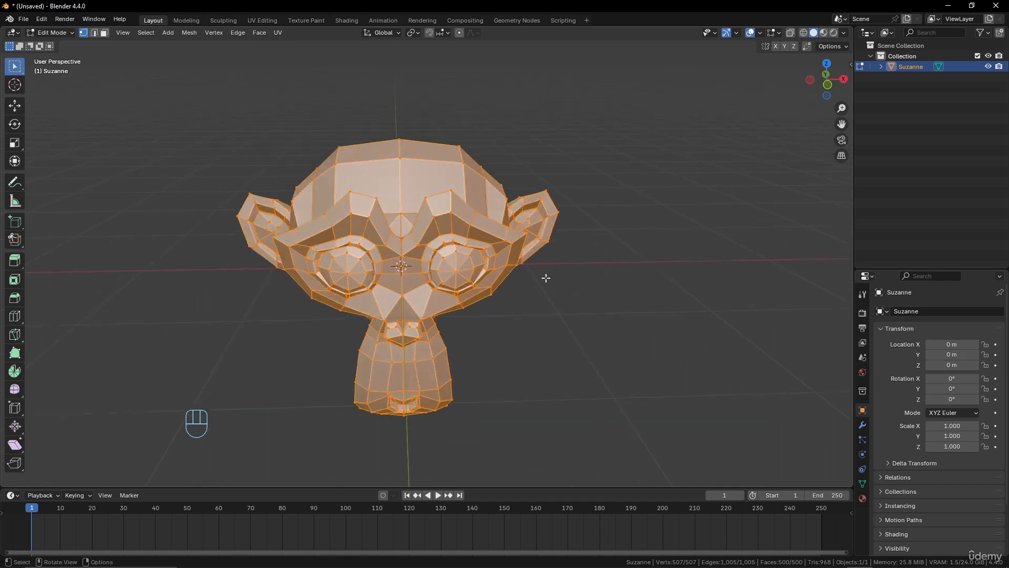
pyautogui.moveTo(545, 277); pyautogui.dragTo(458, 284, button='middle')
pyautogui.scroll(1, 495, 292)
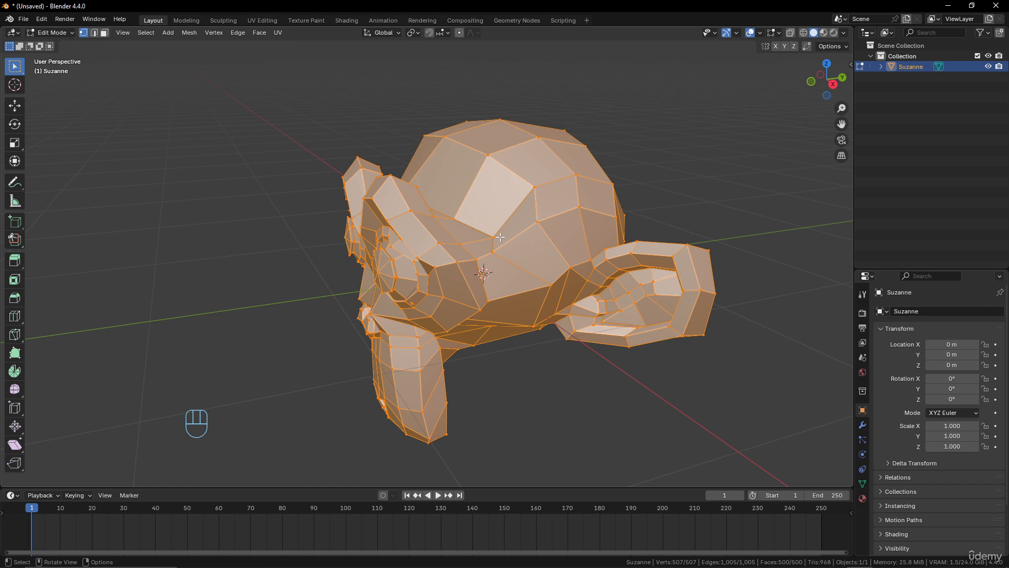
pyautogui.moveTo(500, 237); pyautogui.dragTo(526, 249, button='middle')
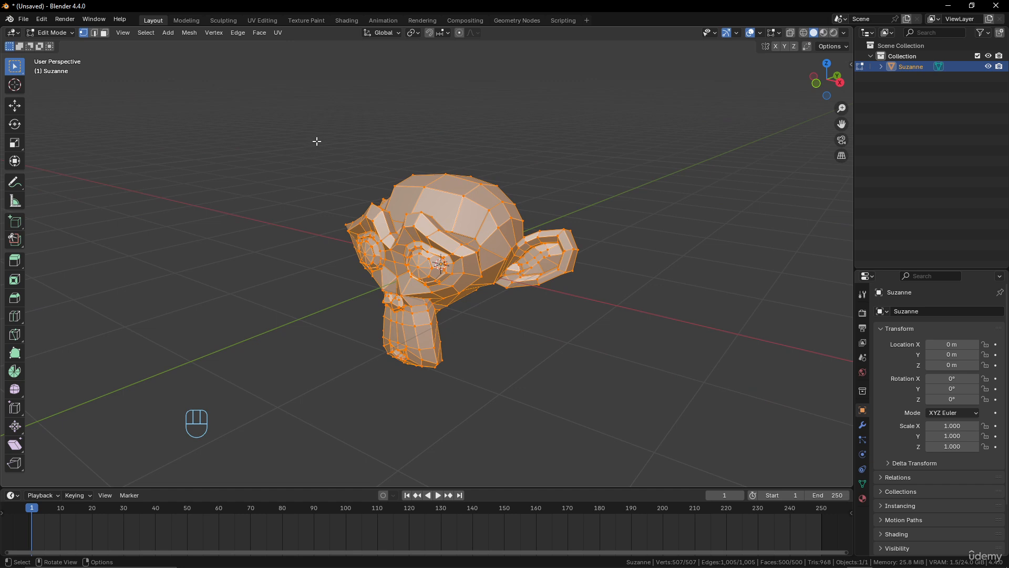
# Step: Toggle the monkey repeatedly between Edit Mode and Object Mode, finishing in Edit Mode
pyautogui.press('Tab')
pyautogui.press('Tab')
pyautogui.press('Tab')
pyautogui.press('Tab')
pyautogui.press('Tab')
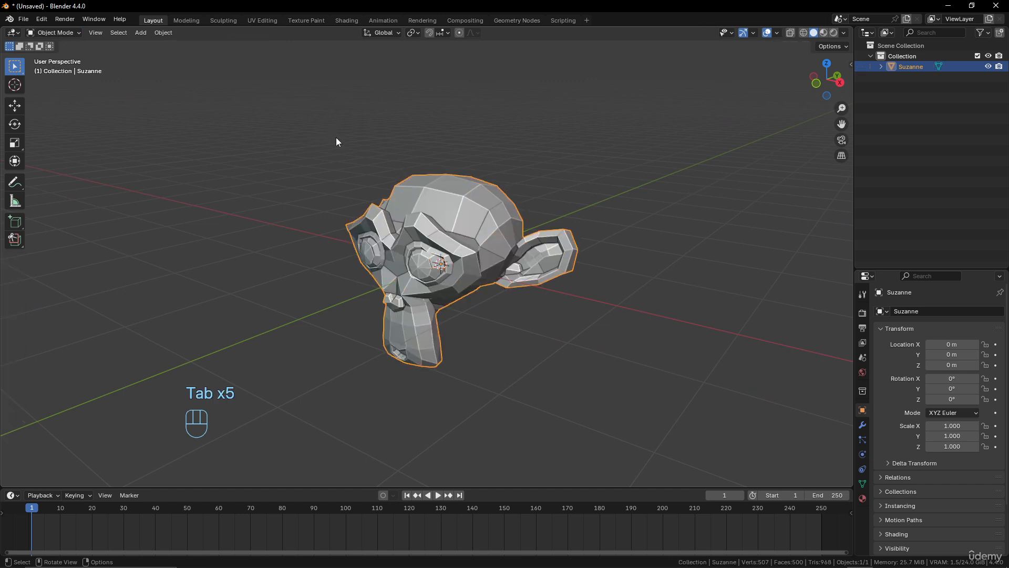
pyautogui.press('Tab')
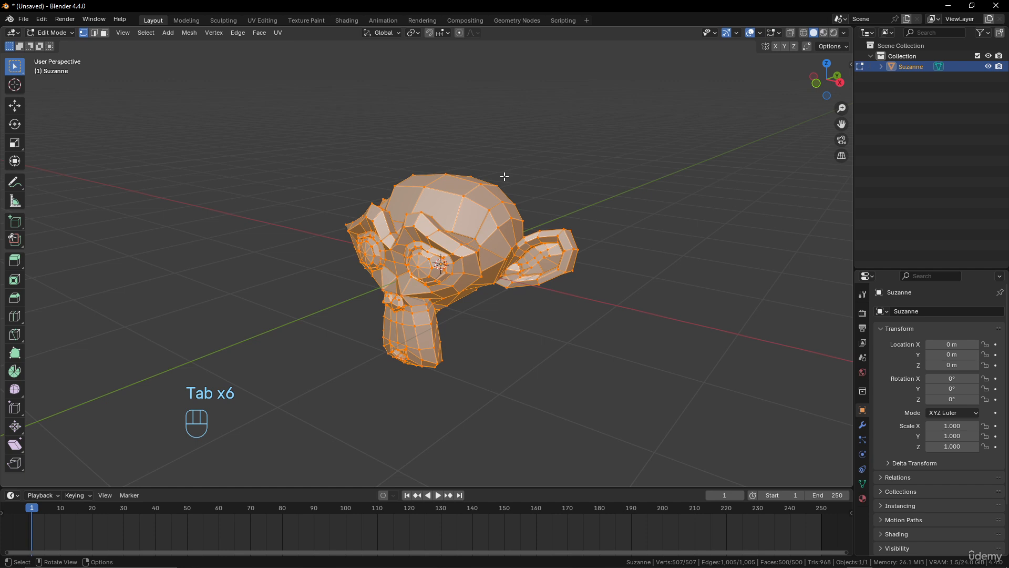
pyautogui.press('Tab')
pyautogui.press('Tab')
pyautogui.press('Tab')
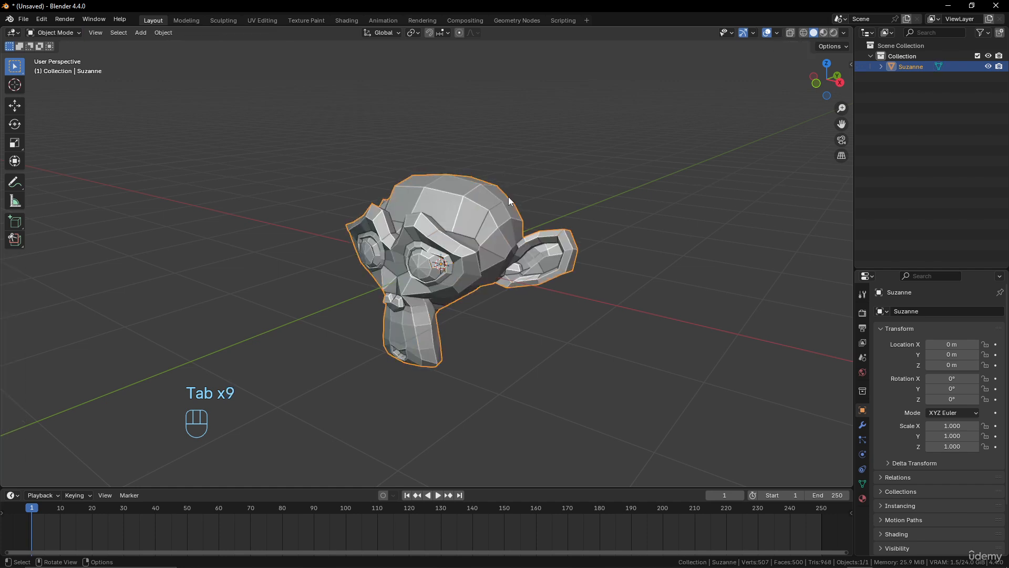
pyautogui.press('Tab')
pyautogui.press('Tab')
pyautogui.press('Tab')
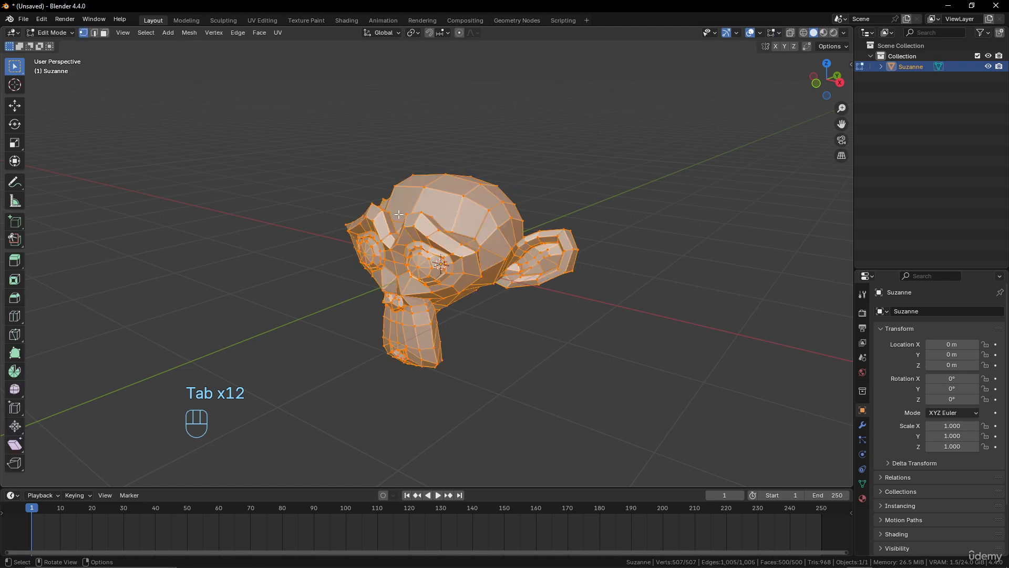
# Step: Select single vertices one after another around the faces on top of the monkey's head
pyautogui.scroll(5, 399, 214)
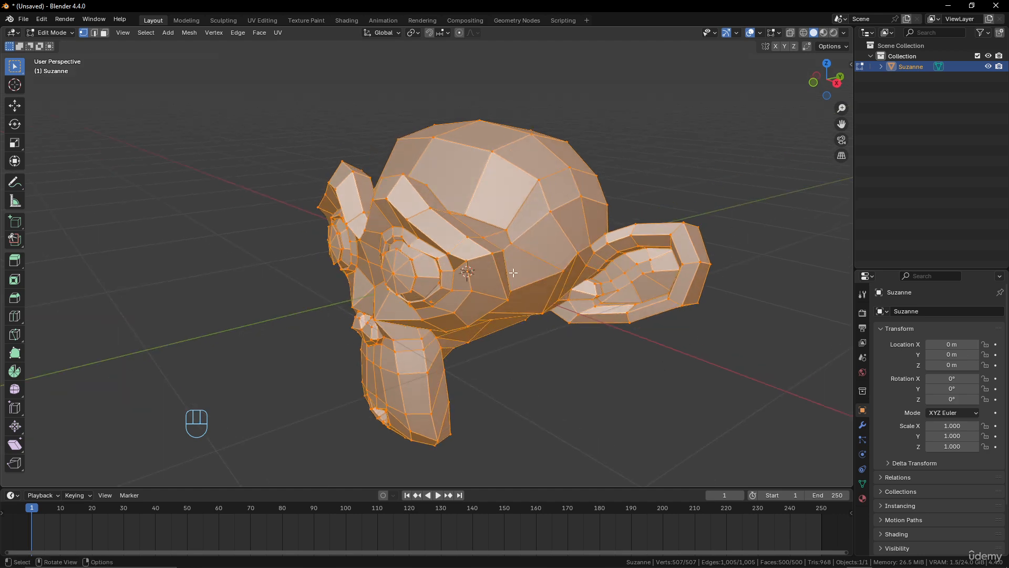
pyautogui.moveTo(440, 278); pyautogui.dragTo(424, 153, button='middle')
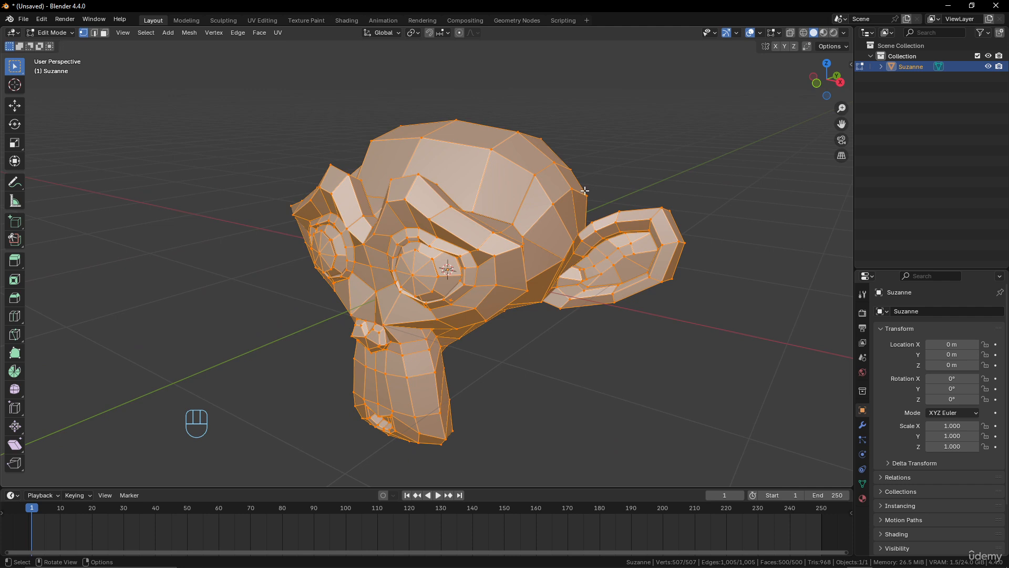
pyautogui.moveTo(552, 170); pyautogui.dragTo(546, 173, button='middle')
pyautogui.click(496, 151)
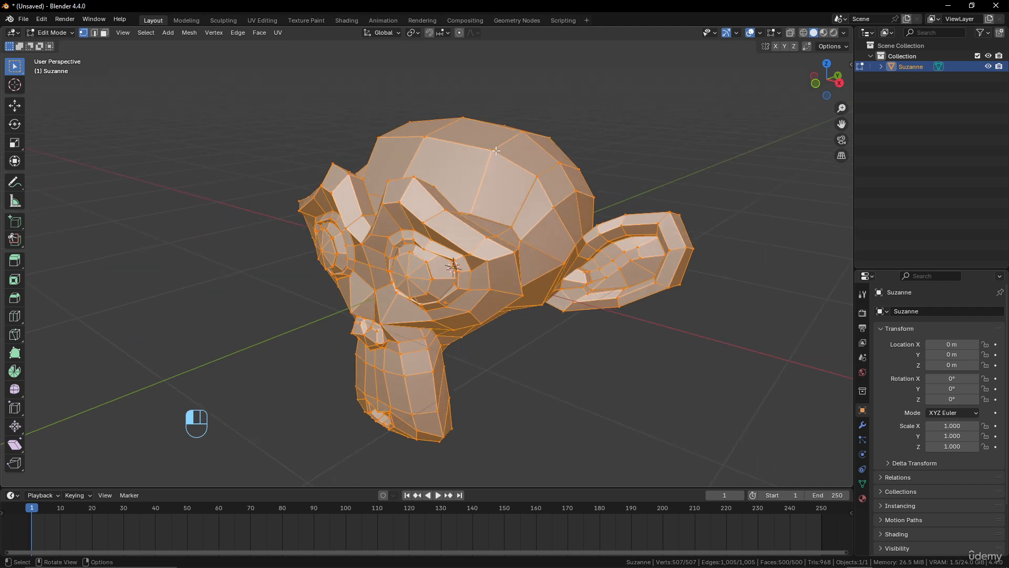
pyautogui.click(523, 131)
pyautogui.click(424, 137)
pyautogui.click(465, 120)
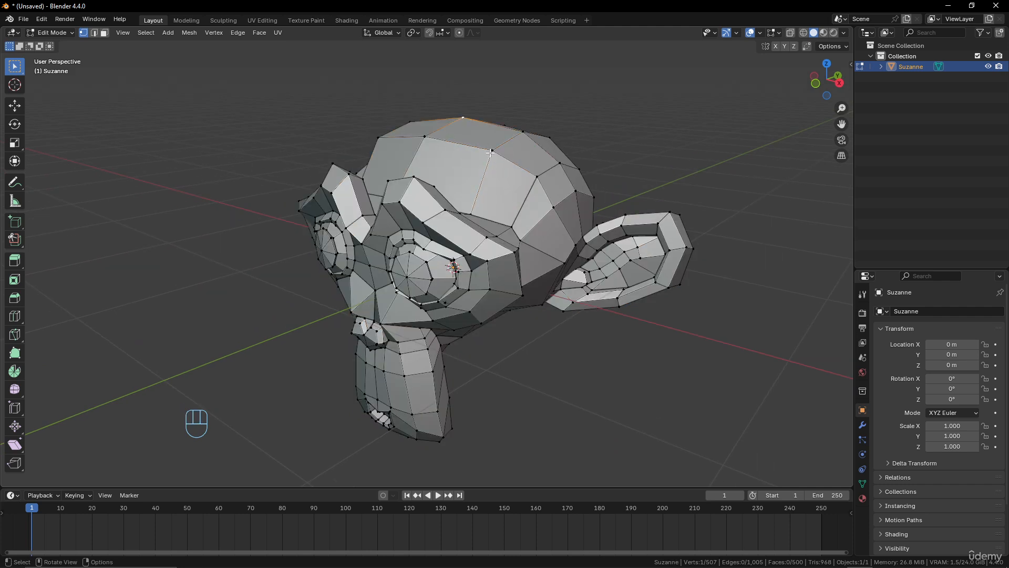
pyautogui.click(492, 150)
pyautogui.moveTo(493, 148); pyautogui.dragTo(531, 166, button='middle')
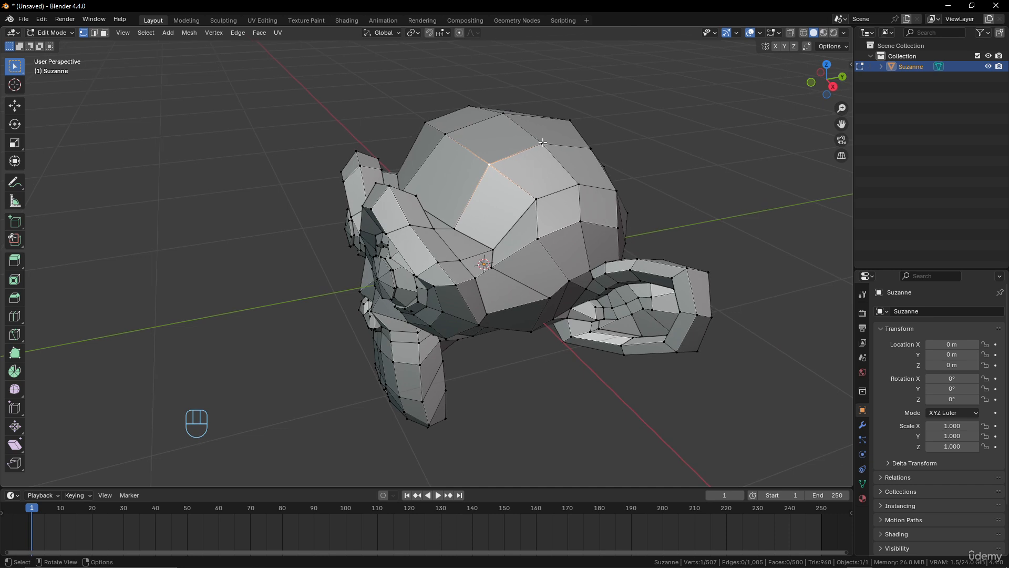
pyautogui.click(542, 143)
pyautogui.click(506, 115)
pyautogui.click(541, 141)
pyautogui.click(508, 114)
pyautogui.moveTo(507, 112); pyautogui.dragTo(508, 121, button='middle')
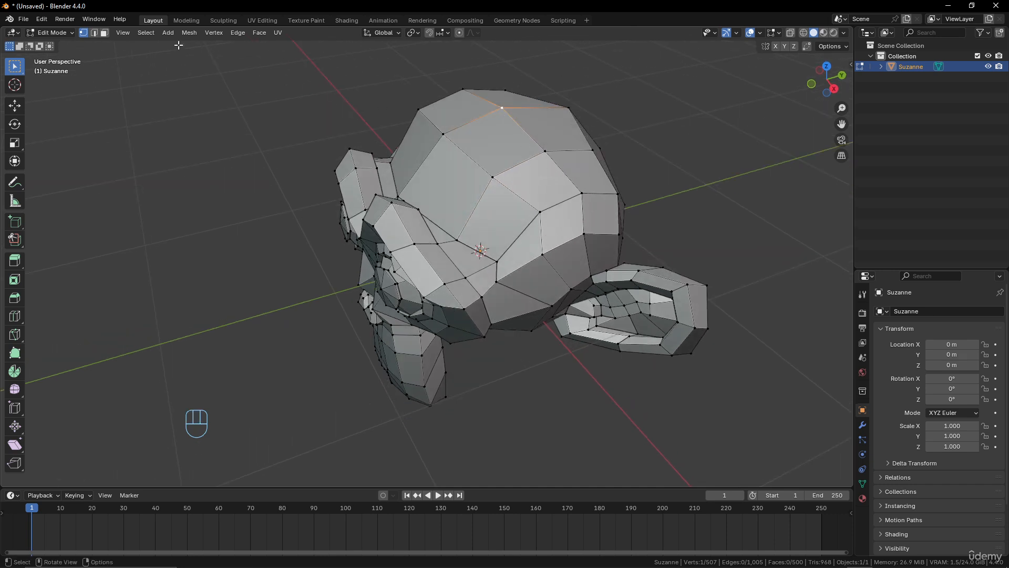
# Step: Change to edge selection and pick single edges one at a time on top of the monkey's head
pyautogui.click(94, 33)
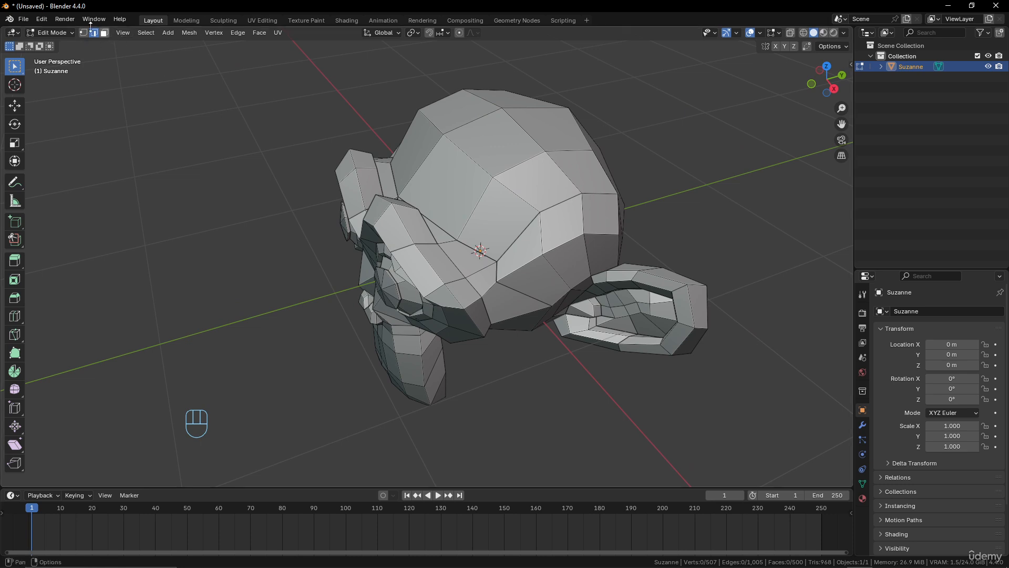
pyautogui.moveTo(462, 158); pyautogui.dragTo(472, 156, button='middle')
pyautogui.click(471, 156)
pyautogui.click(524, 153)
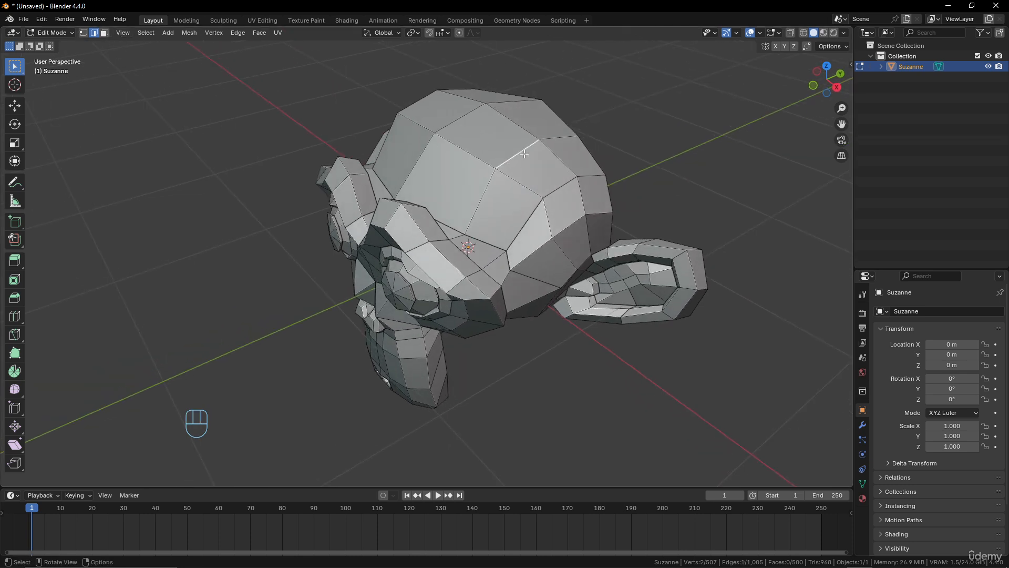
pyautogui.click(526, 133)
pyautogui.click(463, 111)
# Step: Select together the four edges that border one face on top of the monkey's head
pyautogui.click(464, 149)
pyautogui.keyDown('shift'); pyautogui.click(520, 152); pyautogui.keyUp('shift')
pyautogui.keyDown('shift'); pyautogui.click(512, 120); pyautogui.keyUp('shift')
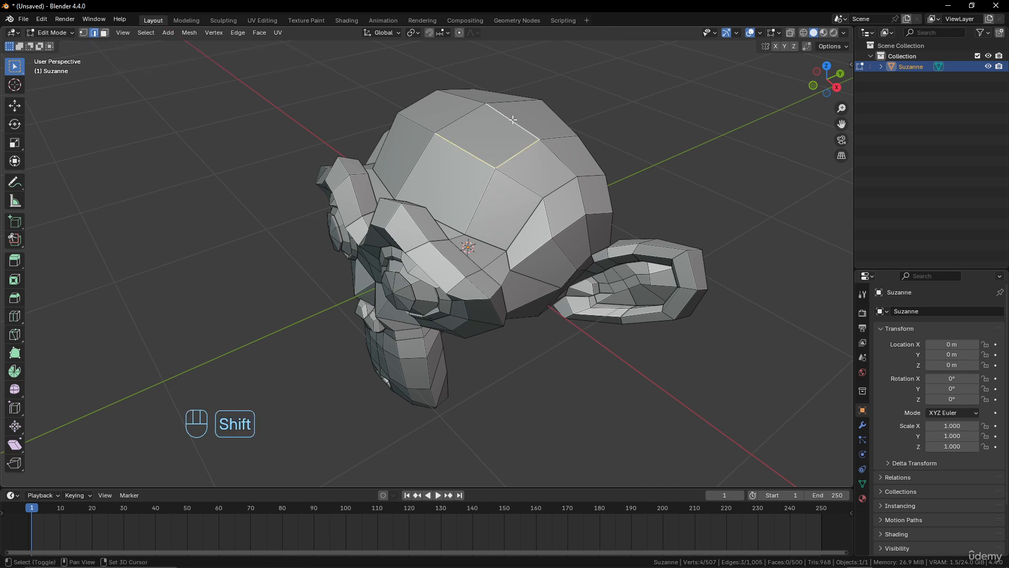
pyautogui.keyDown('shift'); pyautogui.click(459, 117); pyautogui.keyUp('shift')
# Step: Change to face selection and pick single faces on the monkey's head, ending with the one just above the brow
pyautogui.moveTo(475, 150); pyautogui.dragTo(468, 245, button='middle')
pyautogui.scroll(1, 480, 246)
pyautogui.scroll(1, 480, 246)
pyautogui.click(105, 33)
pyautogui.moveTo(584, 200); pyautogui.dragTo(544, 191, button='middle')
pyautogui.click(531, 246)
pyautogui.click(494, 284)
pyautogui.click(419, 244)
pyautogui.click(456, 191)
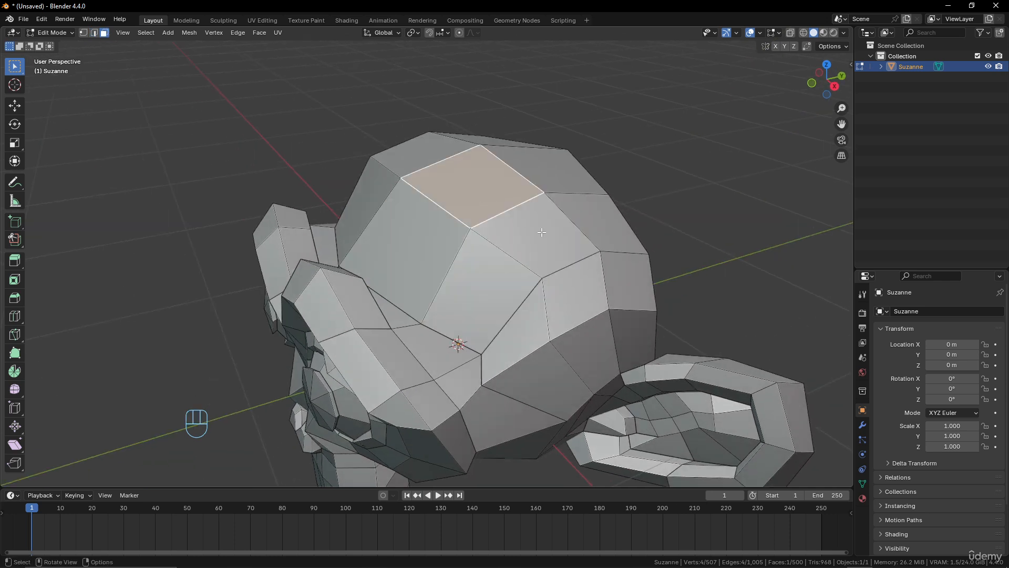
pyautogui.click(528, 233)
pyautogui.click(508, 271)
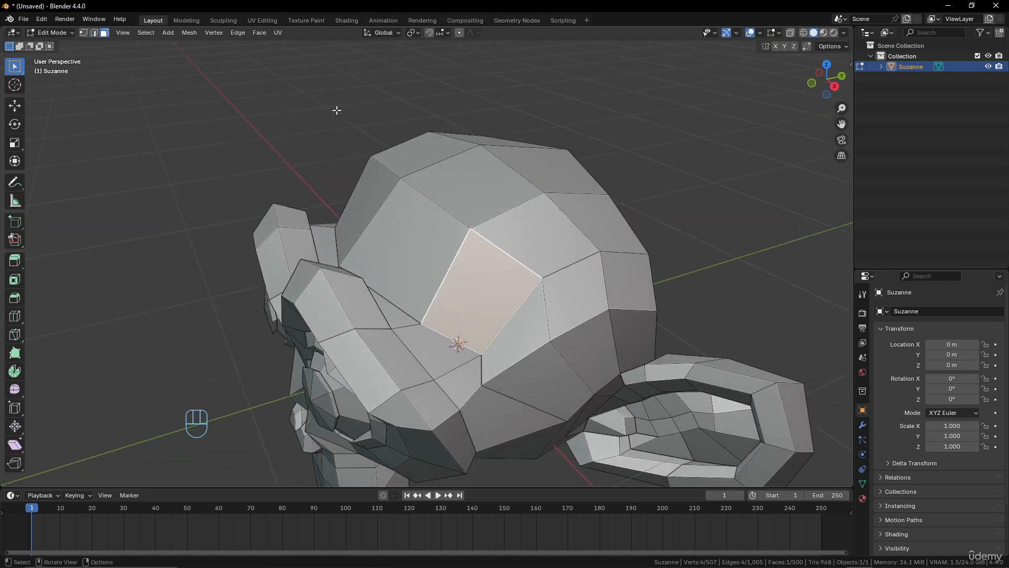
# Step: Cycle twice through vertex, edge and face selection, finishing in face selection
pyautogui.scroll(-5, 389, 151)
pyautogui.moveTo(389, 151); pyautogui.dragTo(464, 254, button='middle')
pyautogui.press('1')
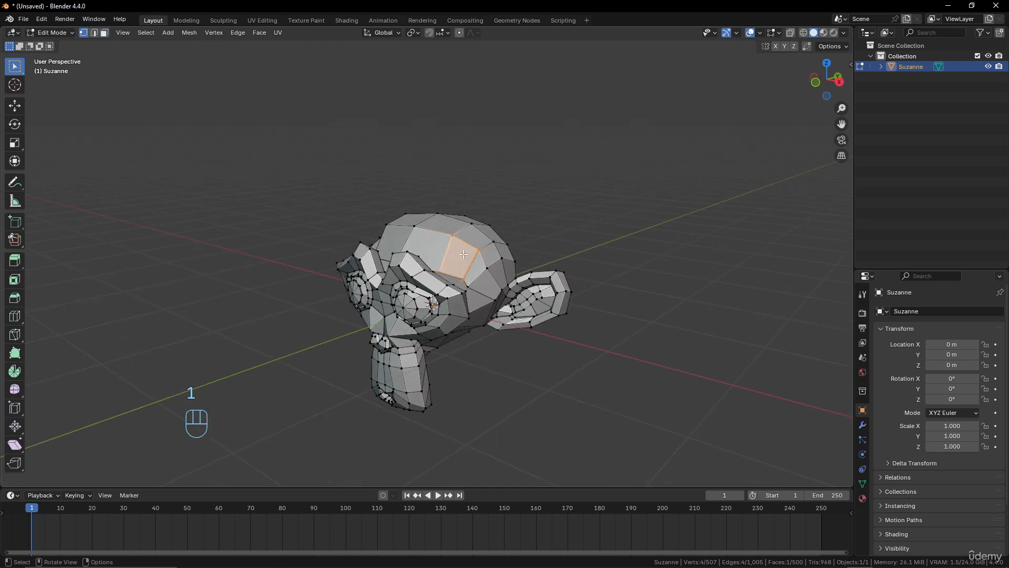
pyautogui.press('2')
pyautogui.press('3')
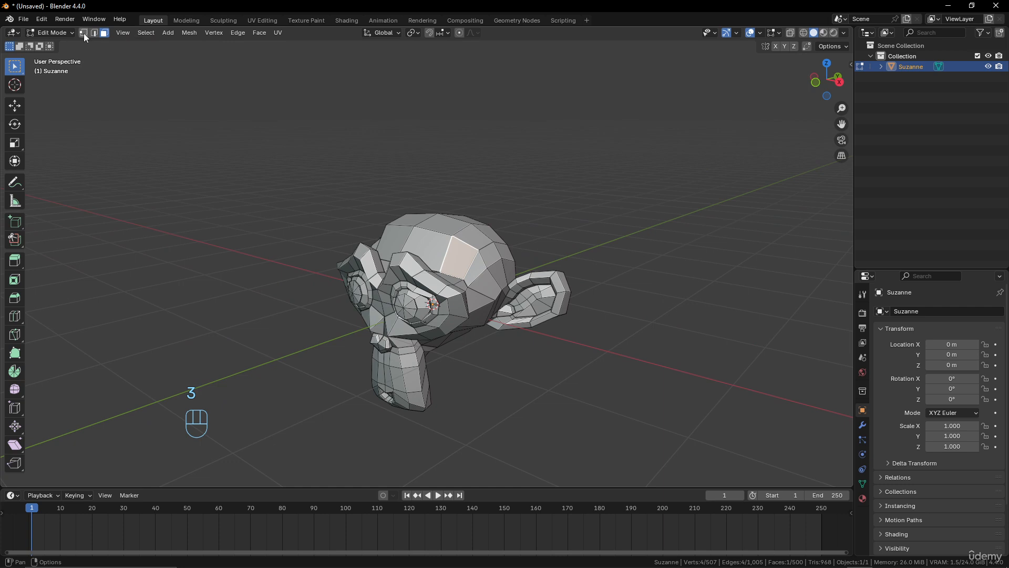
pyautogui.press('1')
pyautogui.press('1')
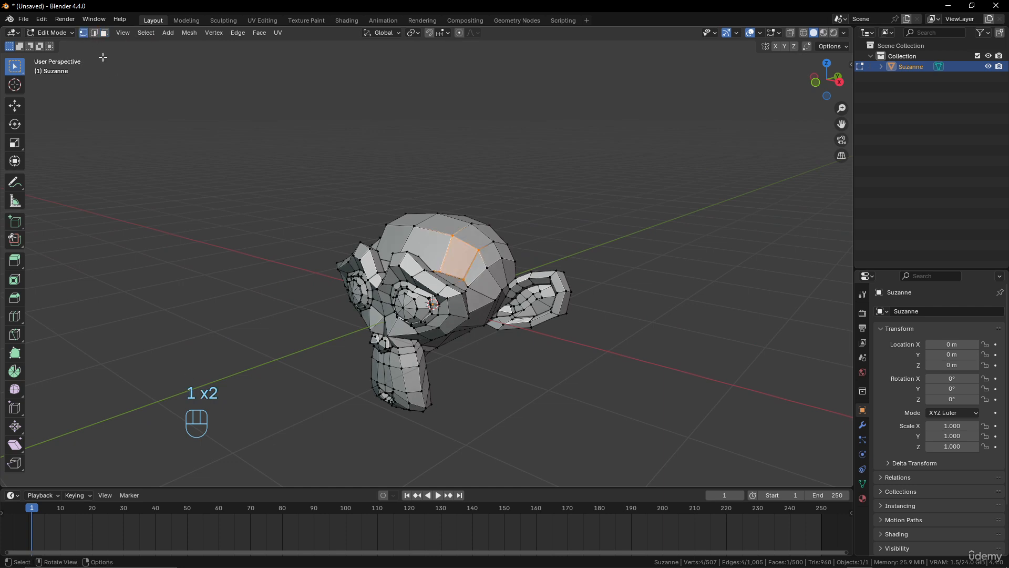
pyautogui.press('2')
pyautogui.press('3')
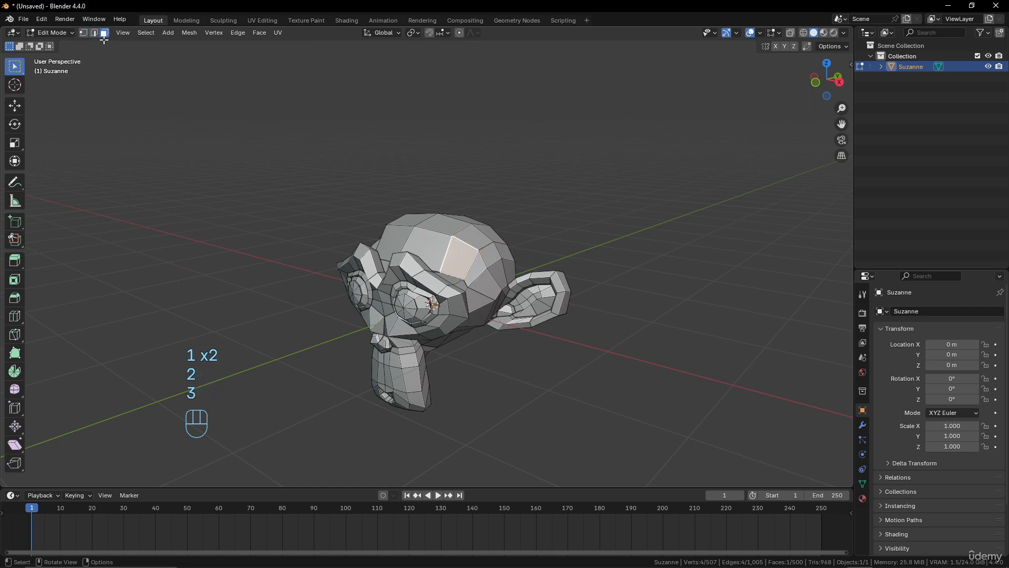
# Step: Switch the monkey to Object Mode and back to Edit Mode twice
pyautogui.scroll(4, 532, 325)
pyautogui.moveTo(533, 326); pyautogui.dragTo(532, 283, button='middle')
pyautogui.scroll(-6, 526, 316)
pyautogui.scroll(2, 526, 317)
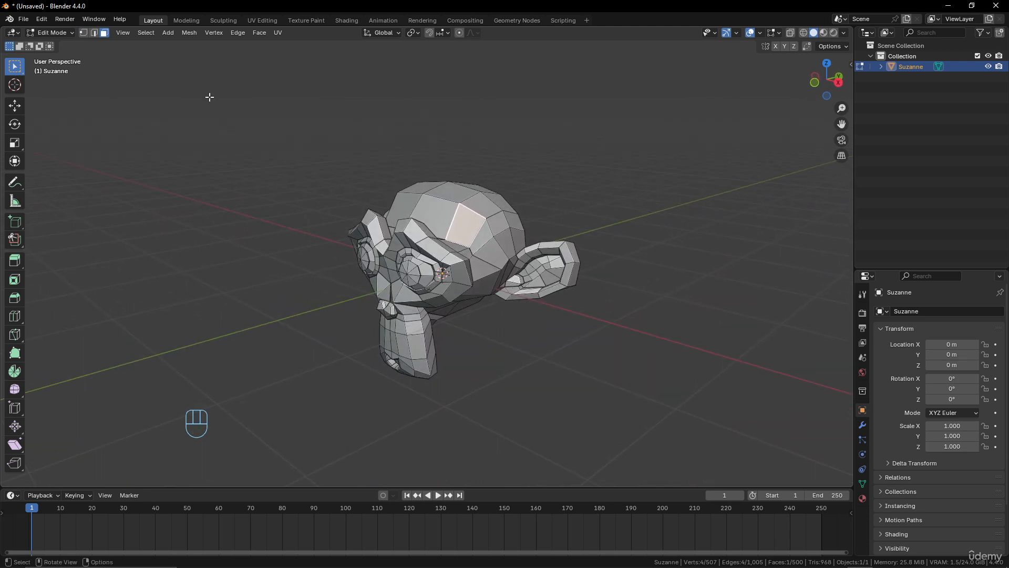
pyautogui.click(56, 33)
pyautogui.click(62, 47)
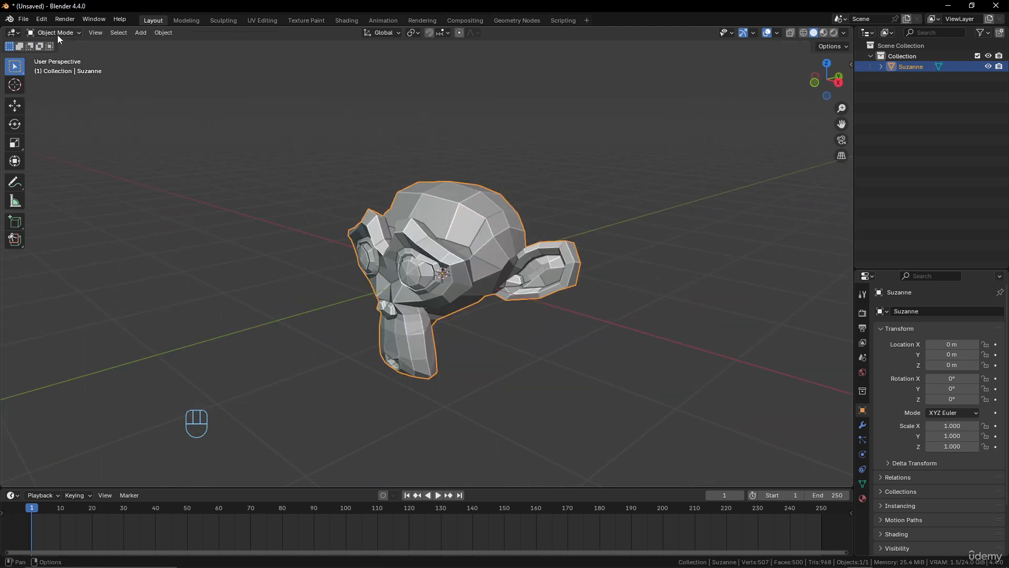
pyautogui.click(58, 35)
pyautogui.click(61, 56)
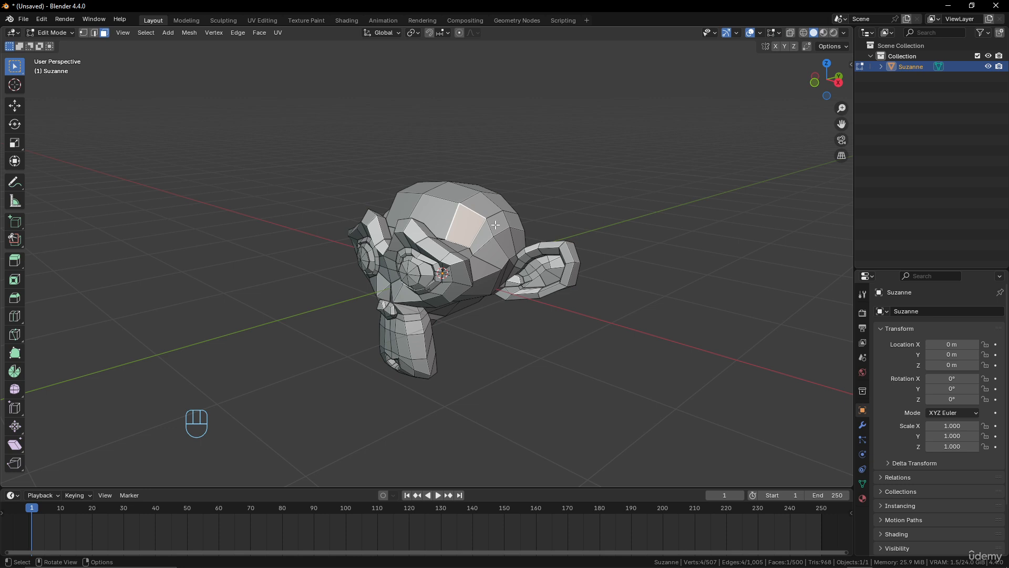
pyautogui.press('Tab')
pyautogui.press('Tab')
pyautogui.scroll(1, 499, 295)
pyautogui.moveTo(502, 298)
pyautogui.mouseDown(button='middle')
pyautogui.moveTo(543, 307)
pyautogui.moveTo(501, 297)
pyautogui.mouseUp(button='middle')
pyautogui.scroll(2, 542, 306)
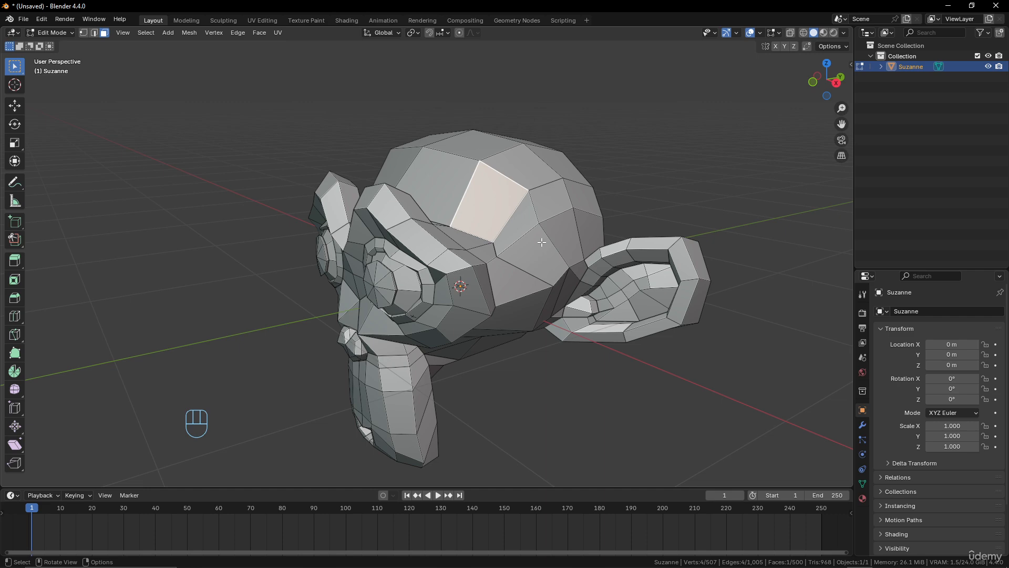
pyautogui.moveTo(479, 310); pyautogui.dragTo(510, 304, button='middle')
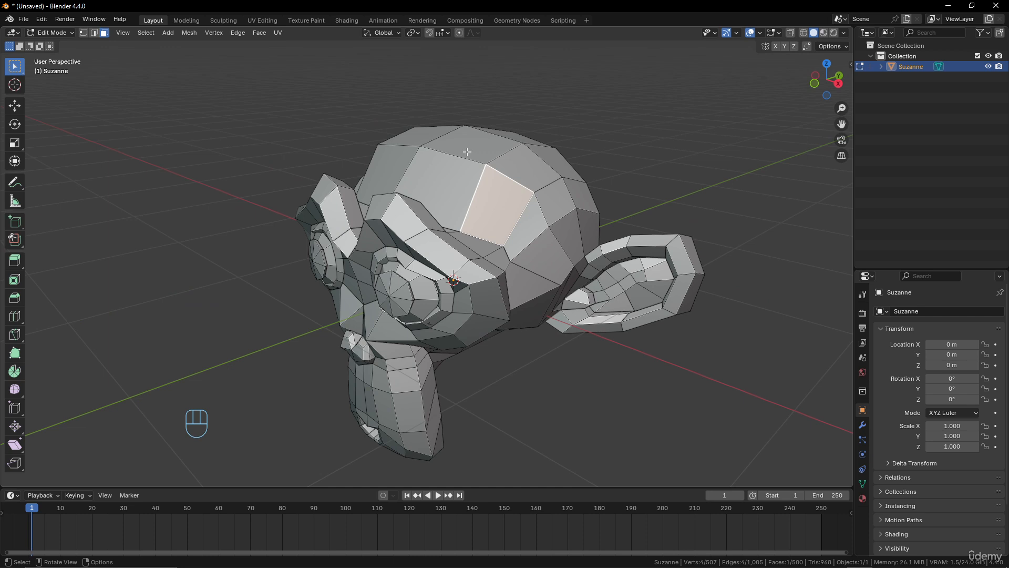
pyautogui.moveTo(510, 167); pyautogui.dragTo(483, 172, button='middle')
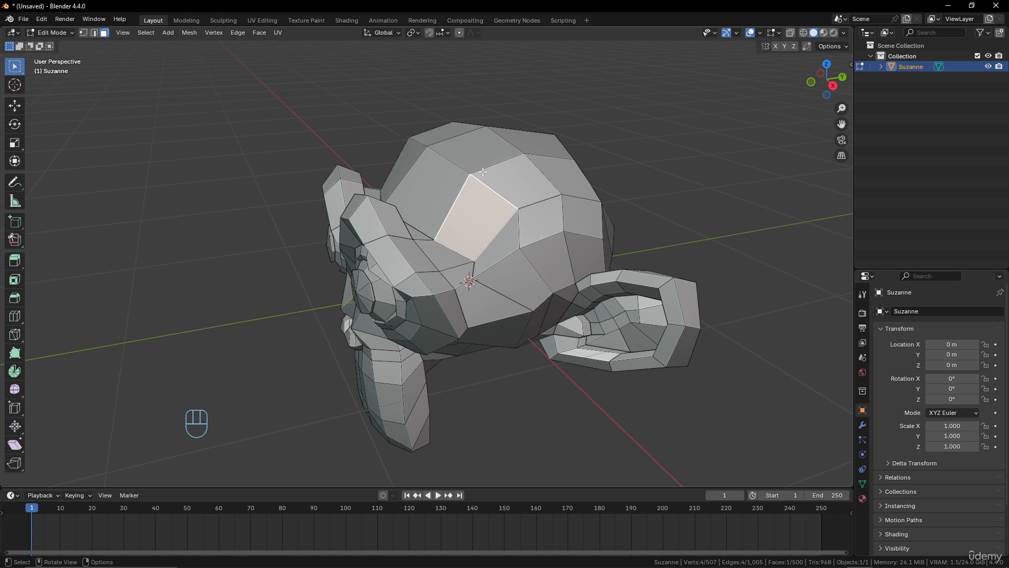
# Step: Change to vertex selection and select together the four corner vertices of one face on top of the monkey's head
pyautogui.moveTo(495, 170); pyautogui.dragTo(449, 142, button='middle')
pyautogui.click(83, 32)
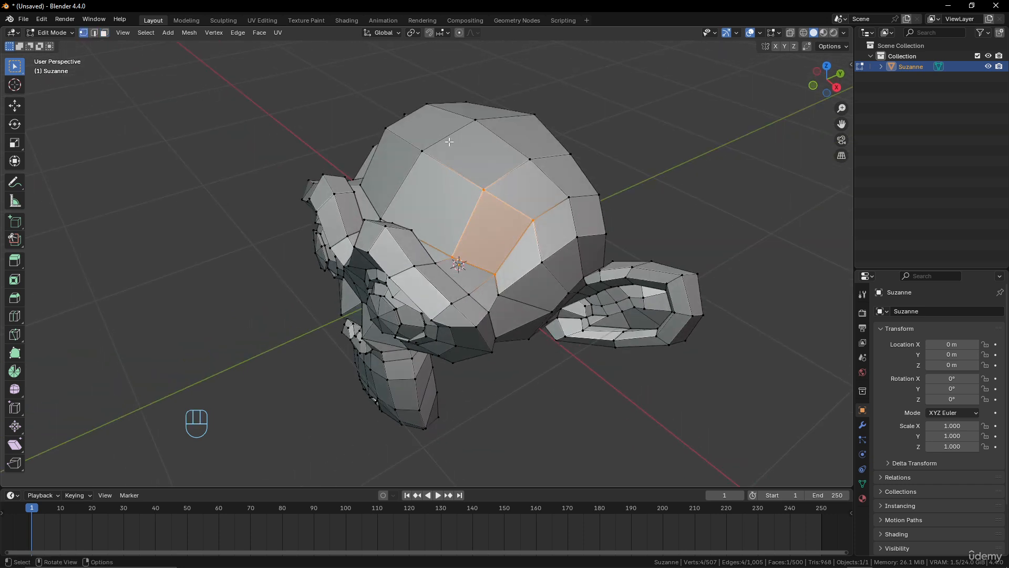
pyautogui.click(424, 152)
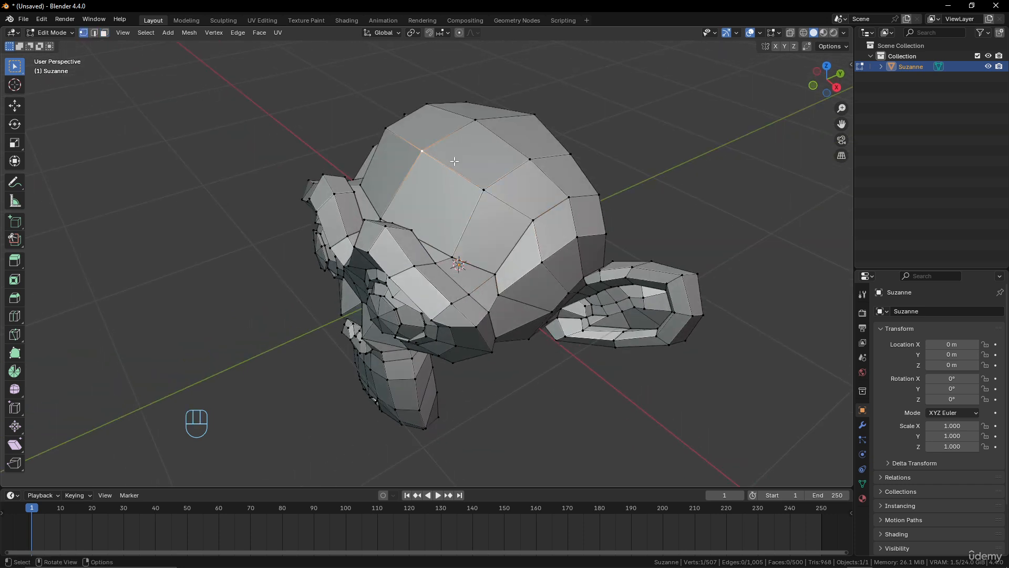
pyautogui.keyDown('shift'); pyautogui.click(476, 120); pyautogui.keyUp('shift')
pyautogui.keyDown('shift'); pyautogui.click(530, 159); pyautogui.keyUp('shift')
pyautogui.keyDown('shift'); pyautogui.click(483, 189); pyautogui.keyUp('shift')
pyautogui.moveTo(483, 189); pyautogui.dragTo(531, 213, button='middle')
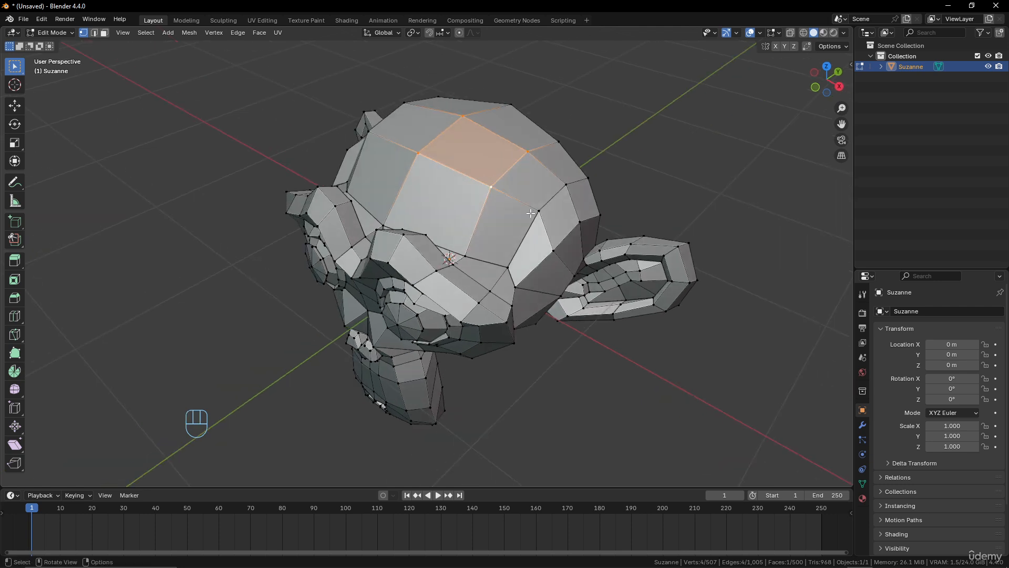
# Step: Box-select the vertices across the top and side of the monkey's head and try scaling and rotating them
pyautogui.moveTo(434, 90); pyautogui.dragTo(616, 212)
pyautogui.moveTo(623, 218); pyautogui.dragTo(653, 241, button='middle')
pyautogui.press('s')
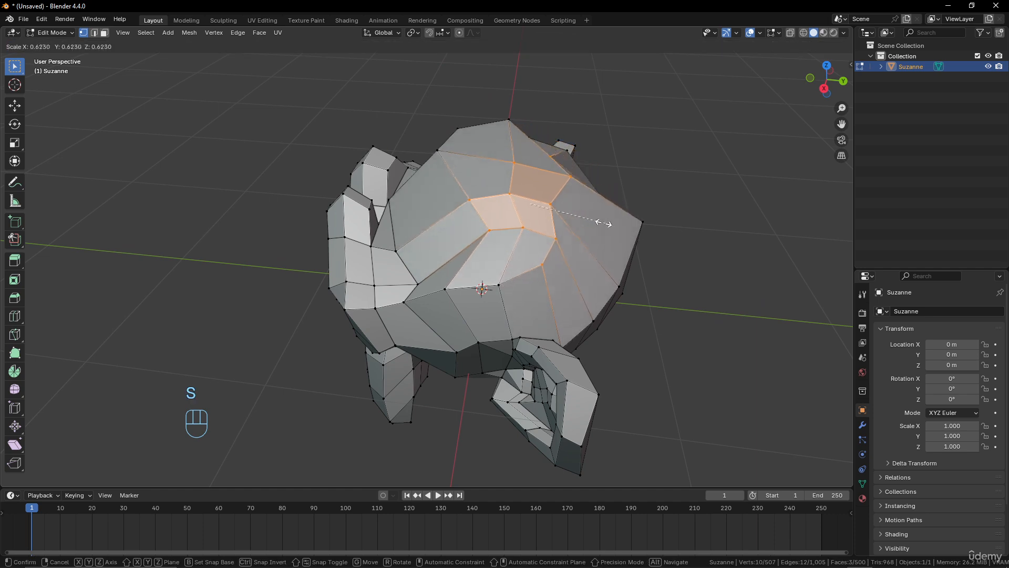
pyautogui.press('r')
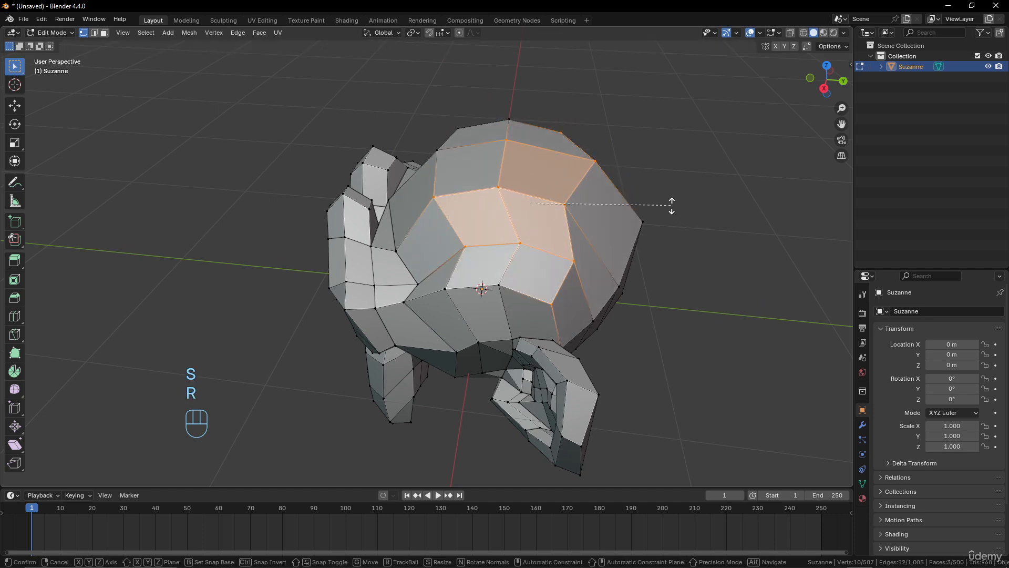
pyautogui.click(656, 192)
# Step: Try moving the selected head vertices freely upward
pyautogui.moveTo(656, 191); pyautogui.dragTo(593, 264, button='middle')
pyautogui.press('g')
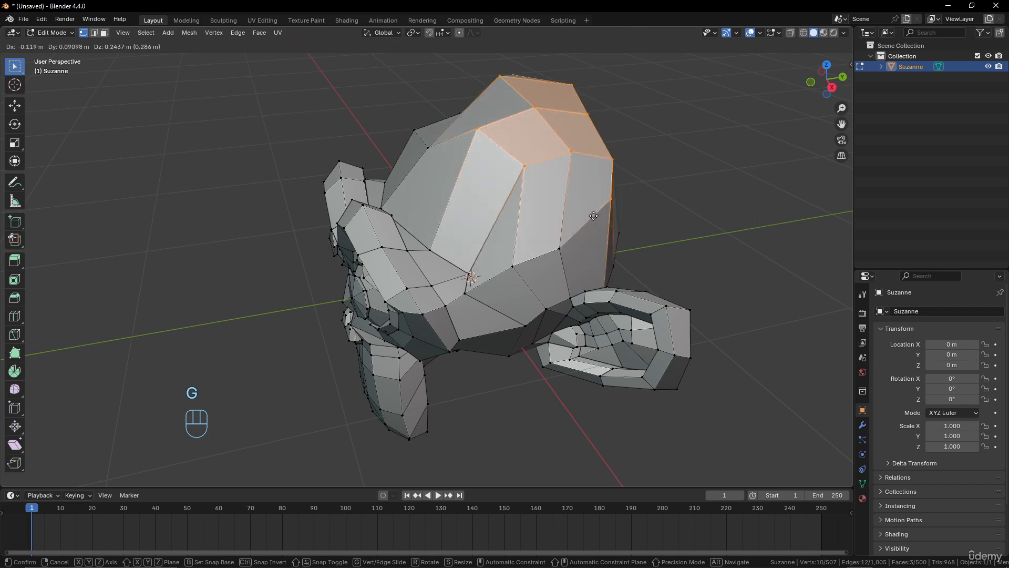
pyautogui.click(585, 234)
# Step: Move the selected head vertices 1 m along the global Z axis and undo the move
pyautogui.moveTo(443, 295); pyautogui.dragTo(592, 252, button='middle')
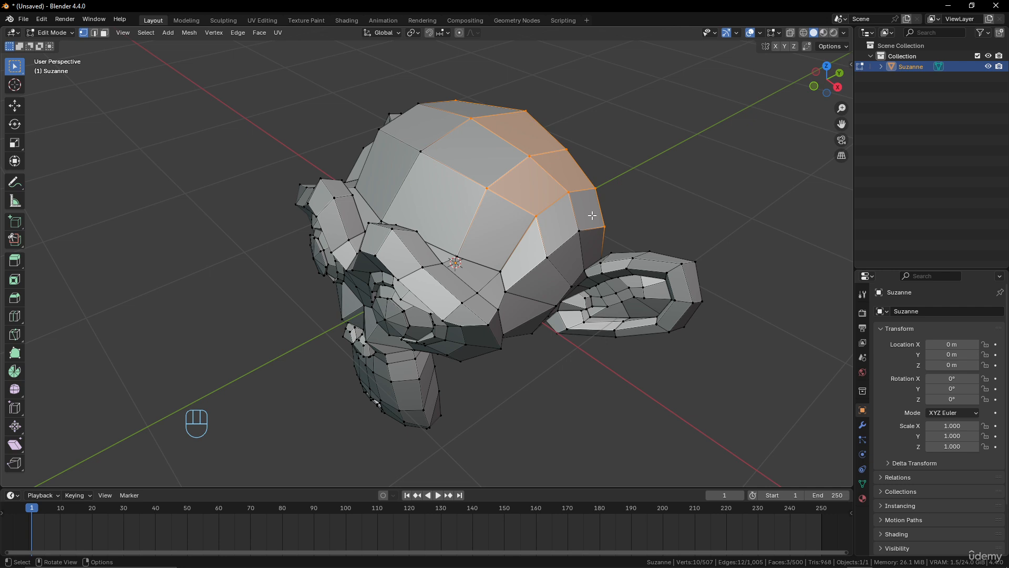
pyautogui.press('g')
pyautogui.press('z')
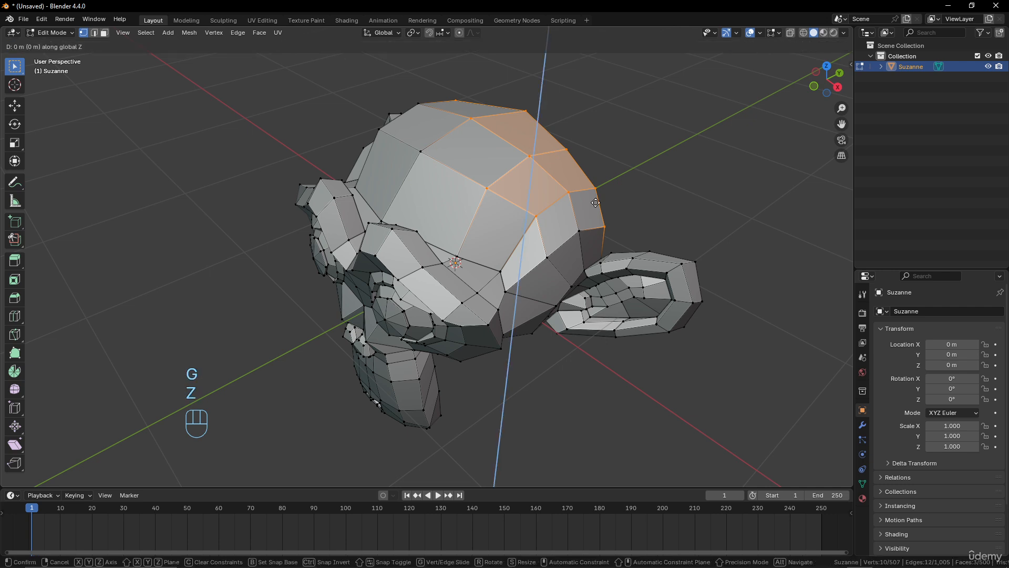
pyautogui.press('KP_1')
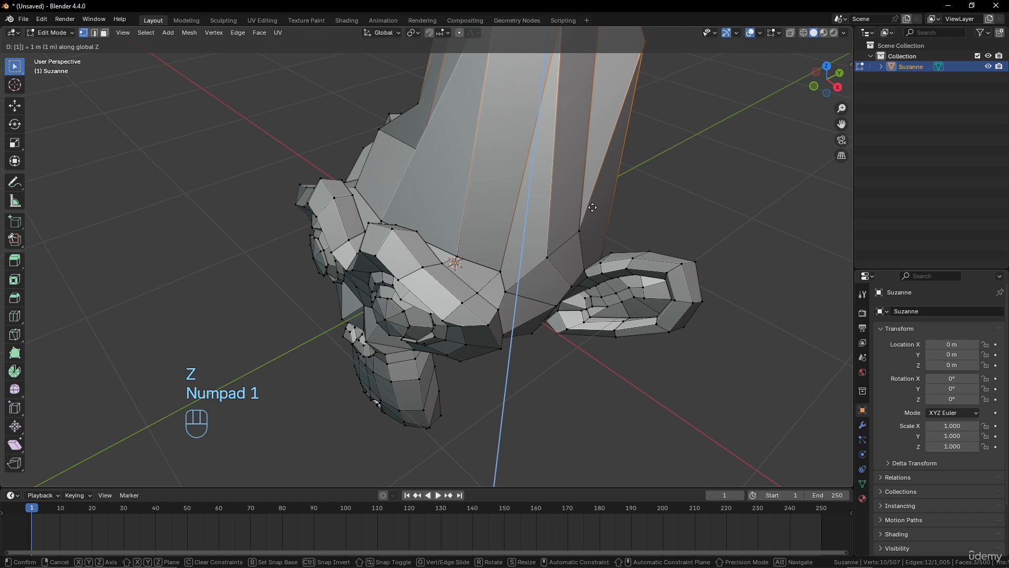
pyautogui.click(593, 207)
pyautogui.scroll(-5, 593, 207)
pyautogui.moveTo(507, 248); pyautogui.dragTo(472, 250, button='middle')
pyautogui.scroll(3, 585, 219)
pyautogui.hotkey('ctrl', 'z')
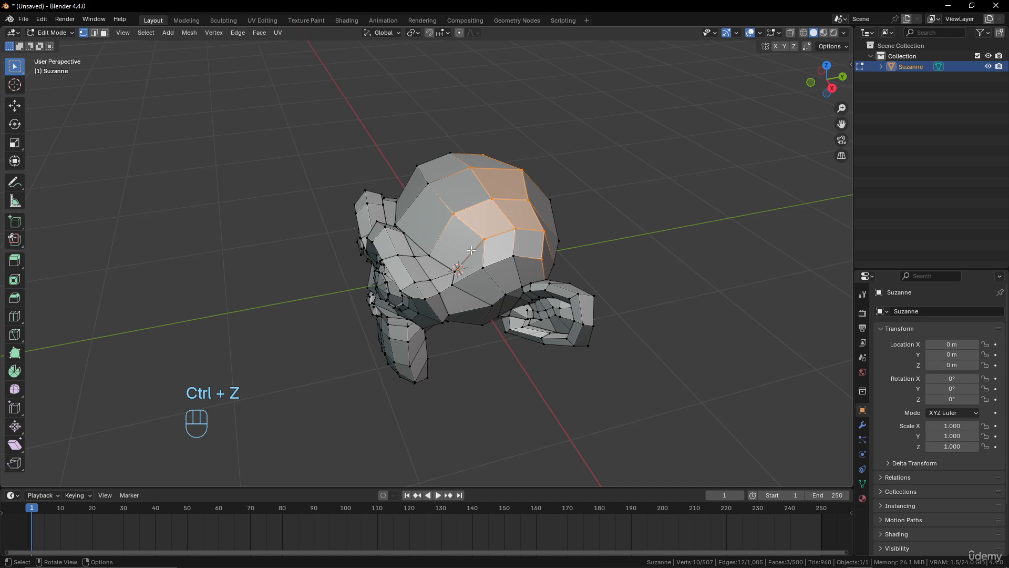
# Step: Select only the vertex at the top centre of the monkey's head
pyautogui.moveTo(467, 186); pyautogui.dragTo(455, 243, button='middle')
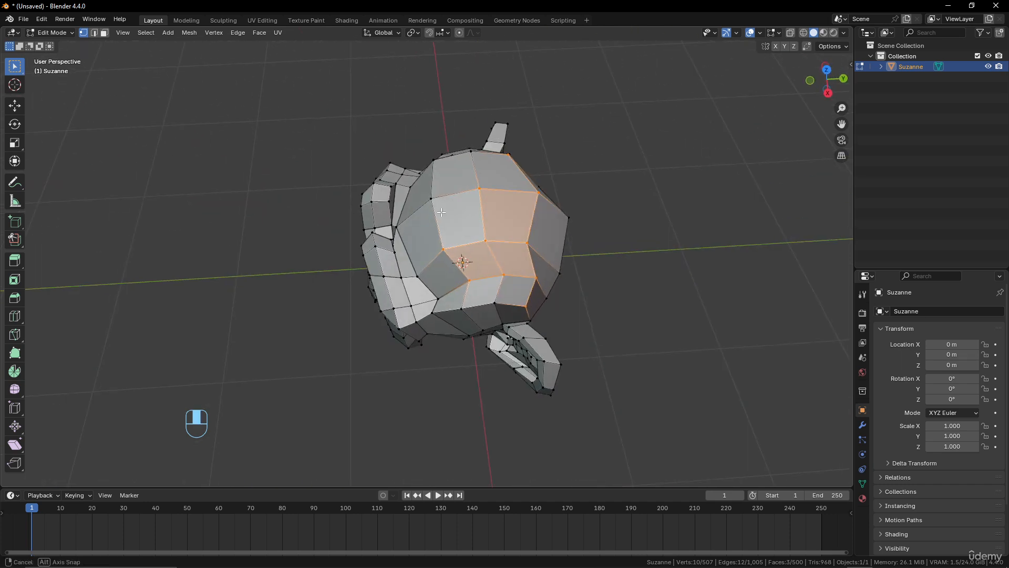
pyautogui.click(478, 189)
pyautogui.moveTo(473, 201); pyautogui.dragTo(483, 145, button='middle')
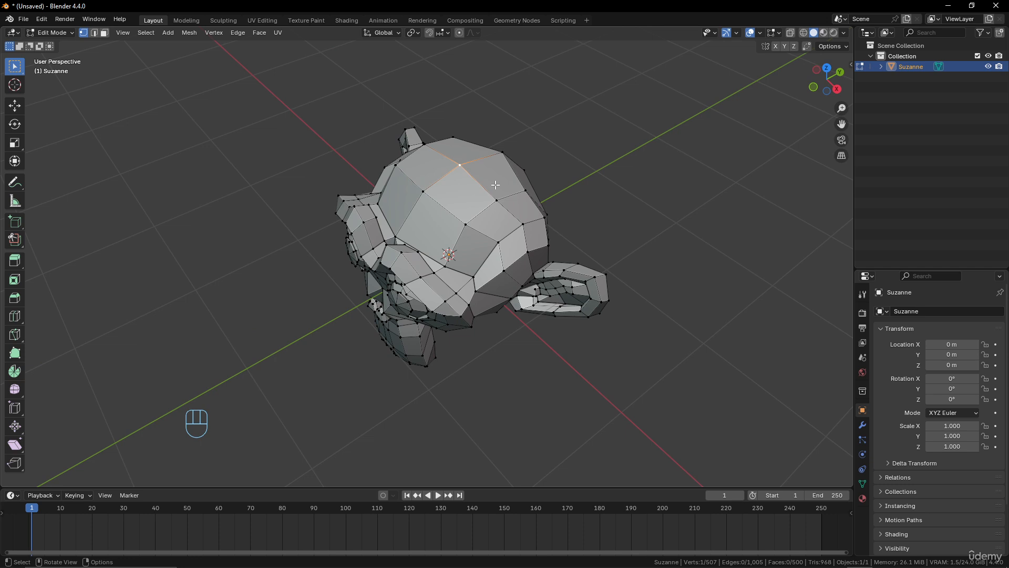
# Step: Switch to Object Mode and place two duplicates of the monkey on opposite sides of it, at about X 3.87 m and X -4.22 m
pyautogui.press('Tab')
pyautogui.moveTo(496, 188); pyautogui.dragTo(489, 256, button='middle')
pyautogui.hotkey('shift', 'd')
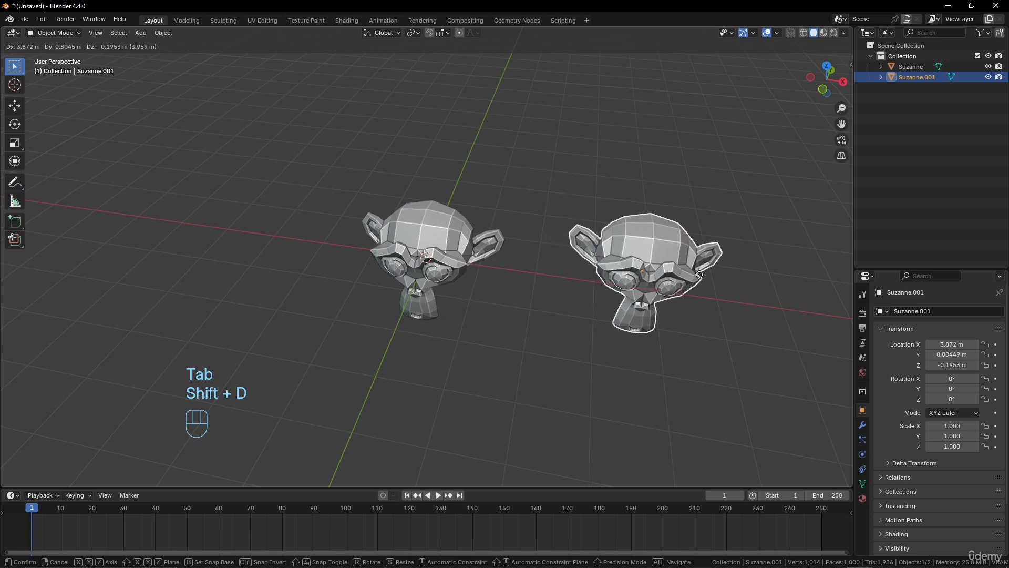
pyautogui.click(700, 274)
pyautogui.hotkey('shift', 'd')
pyautogui.click(181, 221)
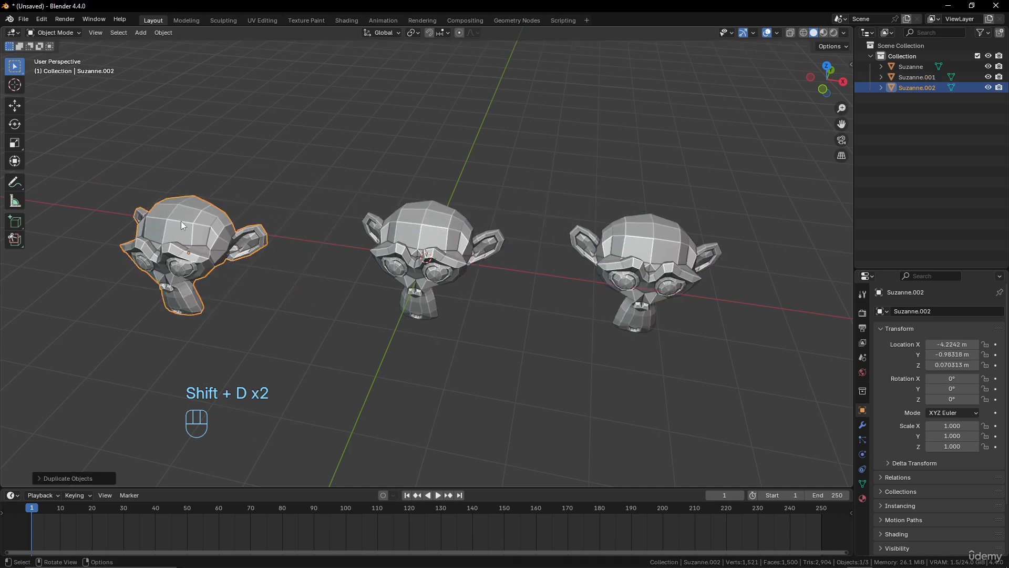
# Step: Place two more duplicates of the monkey behind the row, the second at about X 3.52 m, Y 3.19 m, Z 3.14 m
pyautogui.hotkey('shift', 'd')
pyautogui.click(419, 135)
pyautogui.scroll(-3, 425, 143)
pyautogui.hotkey('shift', 'd')
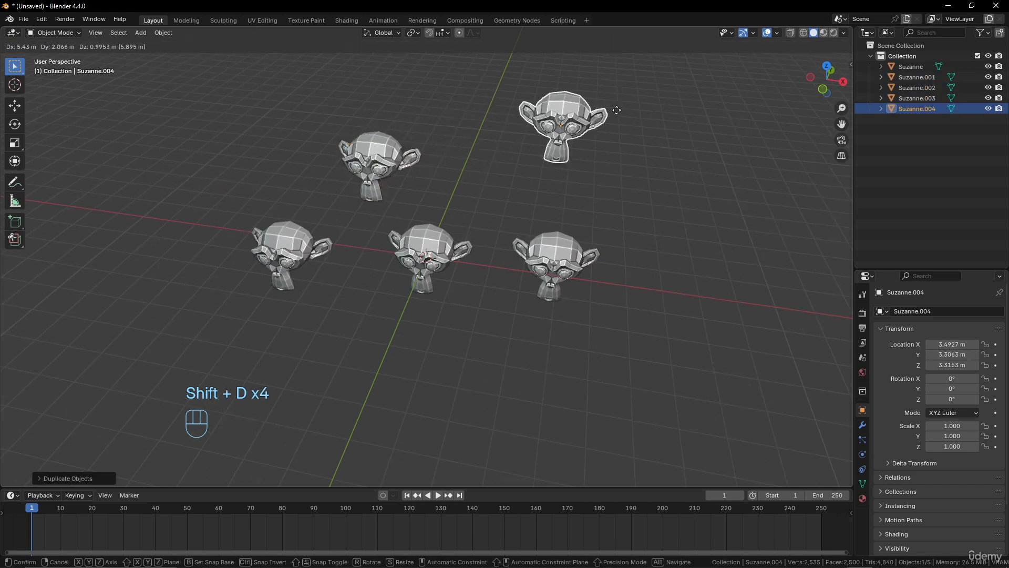
pyautogui.click(604, 126)
# Step: Select the original monkey in the middle of the front row and switch it to Edit Mode
pyautogui.scroll(5, 553, 214)
pyautogui.scroll(-4, 471, 229)
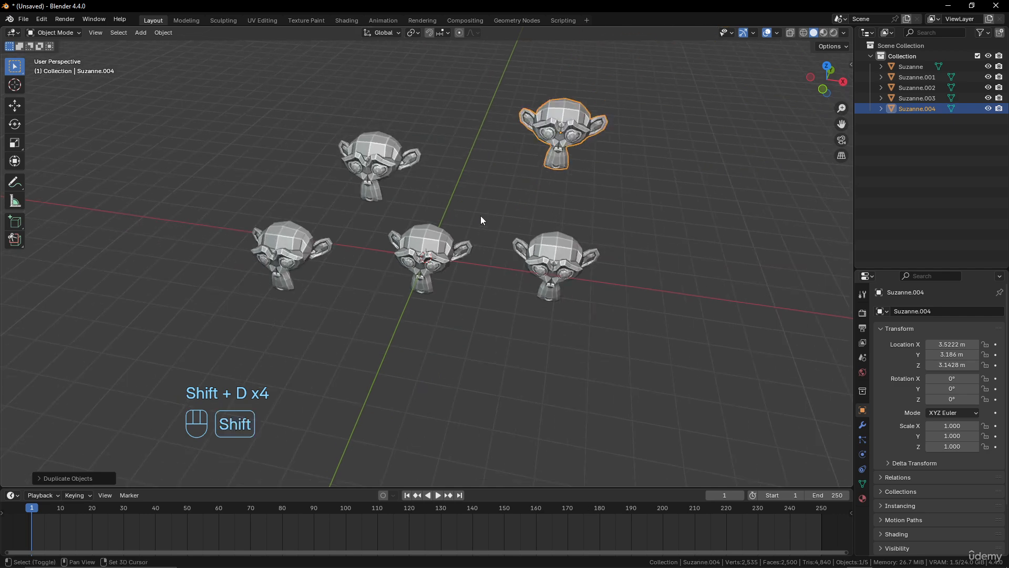
pyautogui.scroll(4, 474, 275)
pyautogui.moveTo(474, 275); pyautogui.dragTo(474, 229, button='middle')
pyautogui.click(434, 232)
pyautogui.scroll(-4, 433, 231)
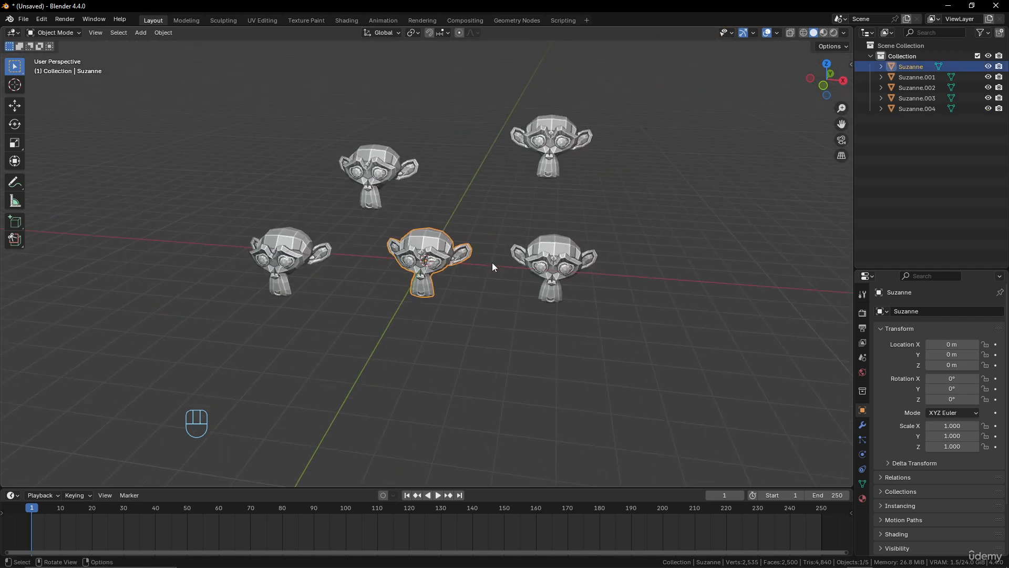
pyautogui.moveTo(492, 263); pyautogui.dragTo(469, 269, button='middle')
pyautogui.scroll(5, 469, 282)
pyautogui.press('Tab')
pyautogui.scroll(2, 482, 270)
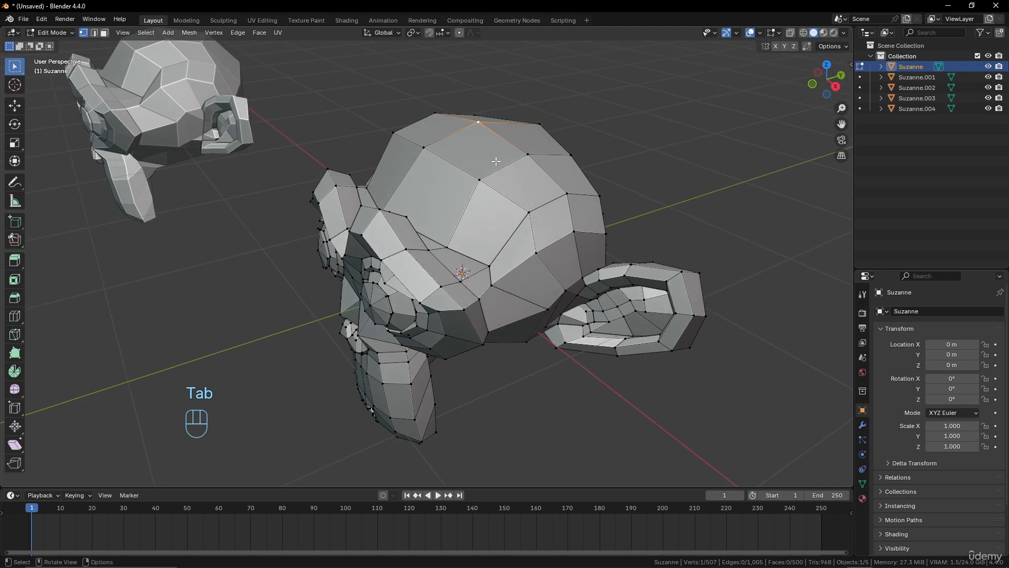
# Step: Pick two vertices on the original monkey's head one after the other
pyautogui.click(480, 178)
pyautogui.click(529, 154)
pyautogui.scroll(-5, 518, 149)
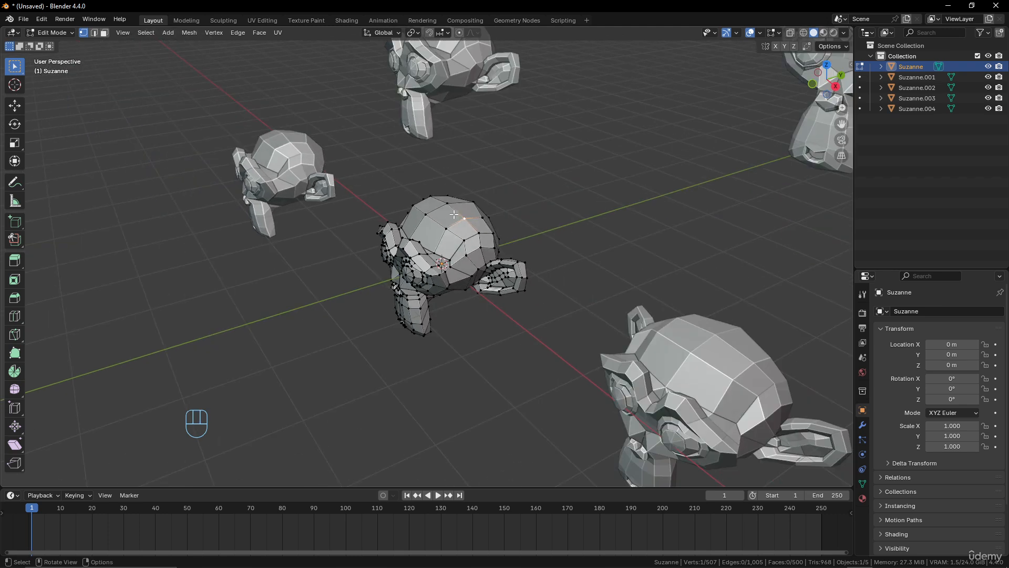
pyautogui.moveTo(447, 209); pyautogui.dragTo(497, 213, button='middle')
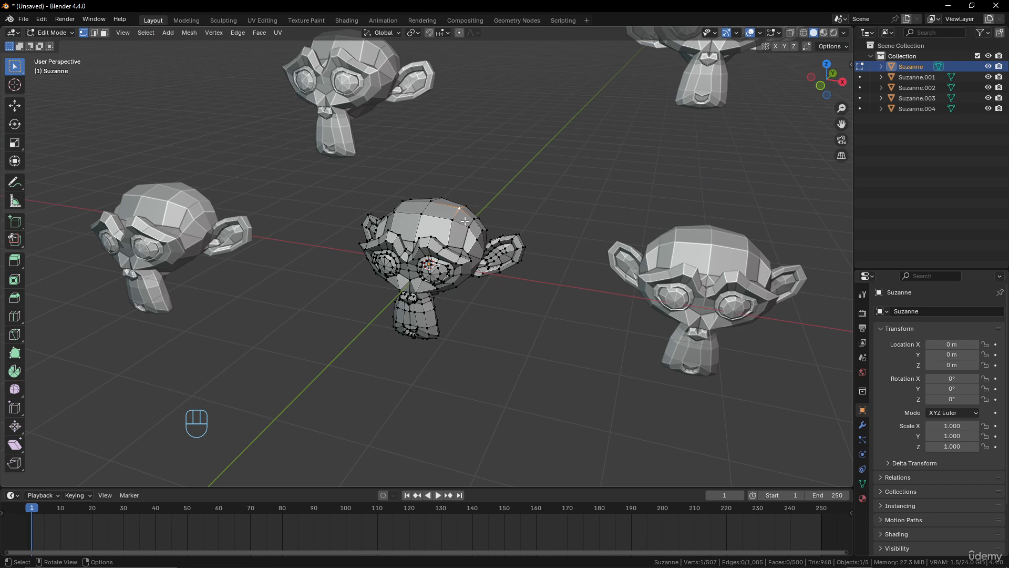
# Step: Return to Object Mode, add Suzanne.001 and Suzanne.004 to the selection, and put all three monkeys into Edit Mode together
pyautogui.press('Tab')
pyautogui.scroll(-5, 465, 224)
pyautogui.keyDown('shift'); pyautogui.click(556, 261); pyautogui.keyUp('shift')
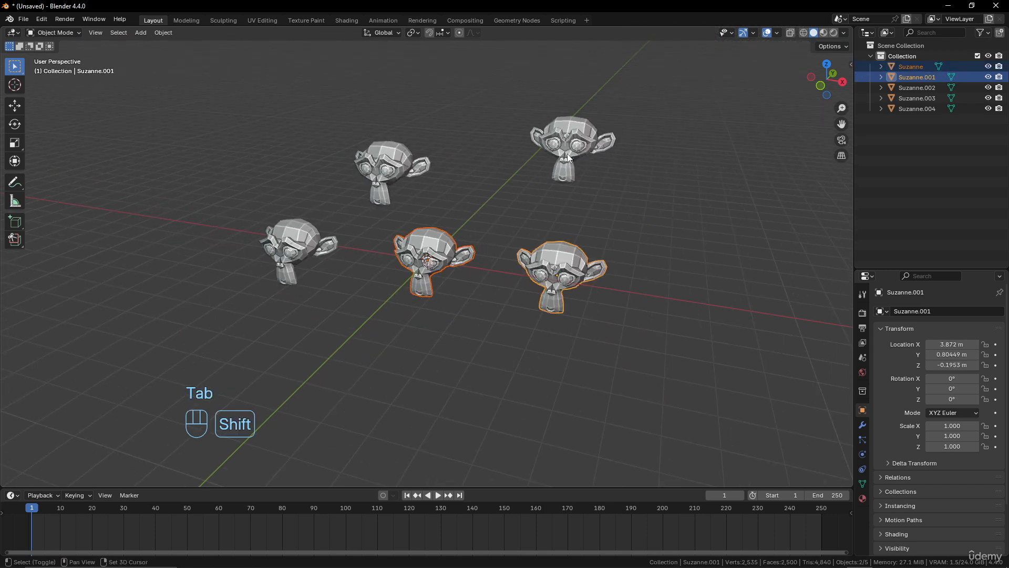
pyautogui.keyDown('shift'); pyautogui.click(572, 148); pyautogui.keyUp('shift')
pyautogui.scroll(2, 583, 210)
pyautogui.press('Tab')
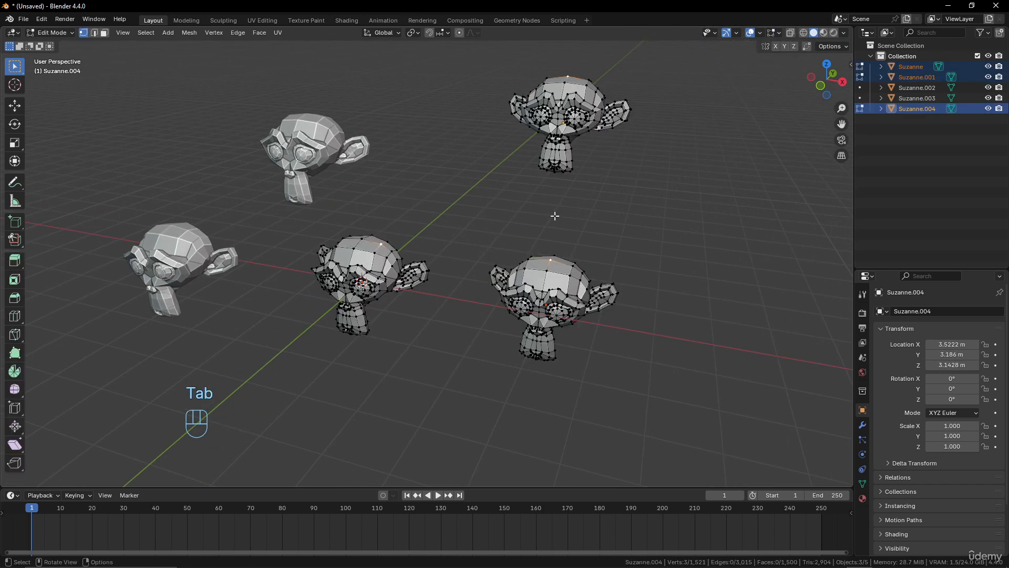
# Step: Pick single vertices on the head of Suzanne.001, ending with the one at its top centre
pyautogui.moveTo(554, 224); pyautogui.dragTo(541, 274, button='middle')
pyautogui.click(542, 274)
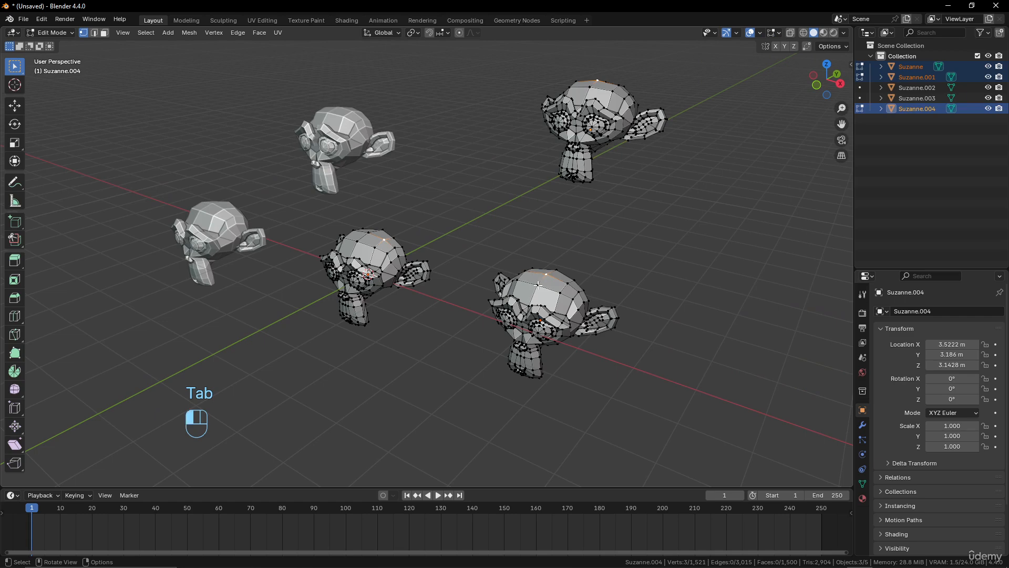
pyautogui.click(544, 275)
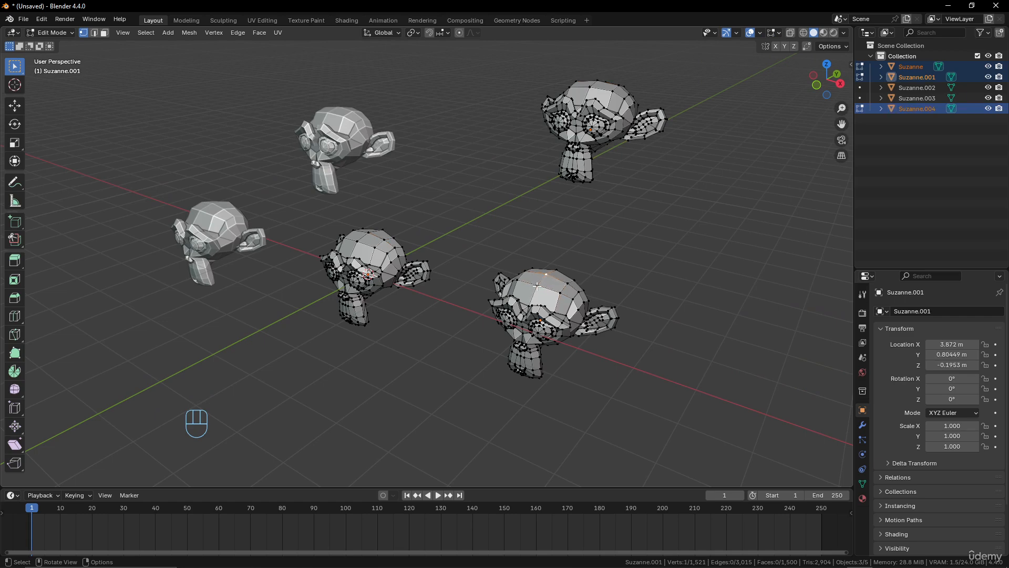
pyautogui.click(538, 286)
pyautogui.click(562, 291)
pyautogui.click(567, 282)
pyautogui.click(545, 273)
pyautogui.scroll(5, 534, 235)
pyautogui.scroll(-5, 534, 234)
pyautogui.moveTo(534, 234); pyautogui.dragTo(498, 249, button='middle')
pyautogui.scroll(3, 540, 254)
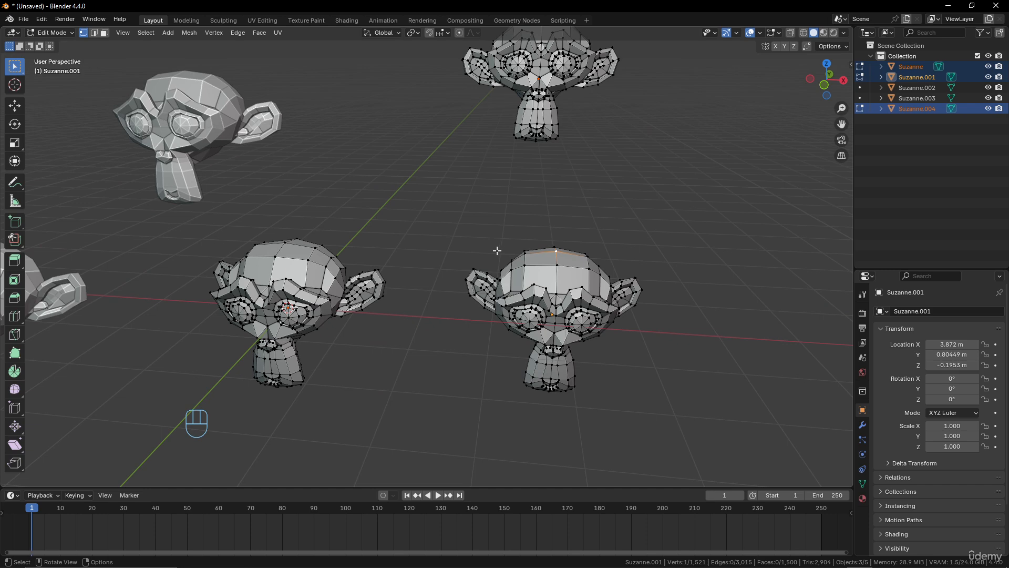
# Step: Leave Edit Mode, select only the original monkey, and put it alone into Edit Mode
pyautogui.press('Tab')
pyautogui.click(327, 260)
pyautogui.scroll(3, 368, 257)
pyautogui.keyDown('shift'); pyautogui.moveTo(402, 258); pyautogui.dragTo(477, 246, button='middle'); pyautogui.keyUp('shift')
pyautogui.press('Tab')
# Step: Delete the vertex at the top centre of the original monkey's head with the Vertices option
pyautogui.click(353, 215)
pyautogui.moveTo(376, 218); pyautogui.dragTo(339, 250, button='middle')
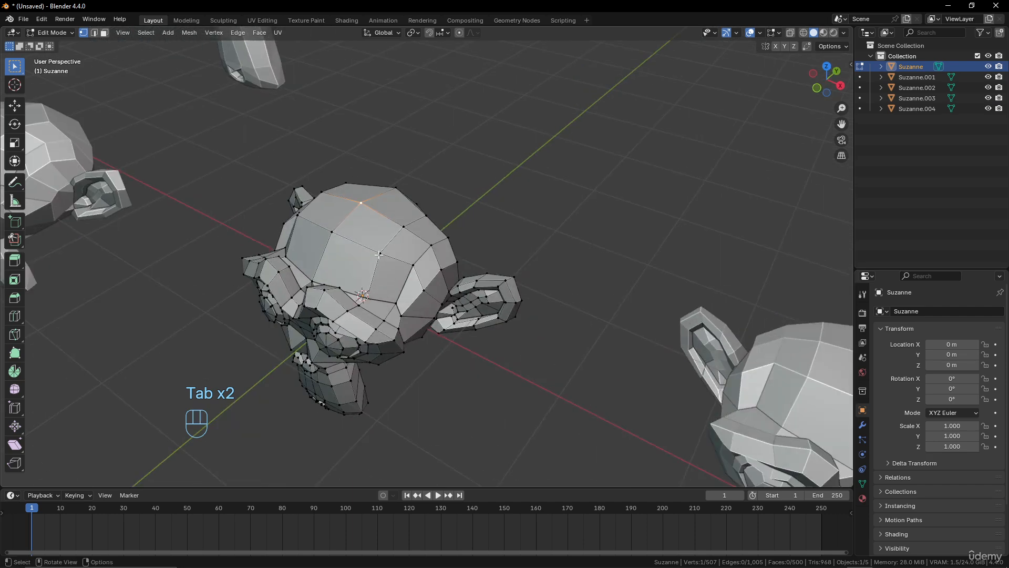
pyautogui.scroll(3, 394, 234)
pyautogui.keyDown('shift'); pyautogui.moveTo(404, 229); pyautogui.dragTo(431, 214, button='middle'); pyautogui.keyUp('shift')
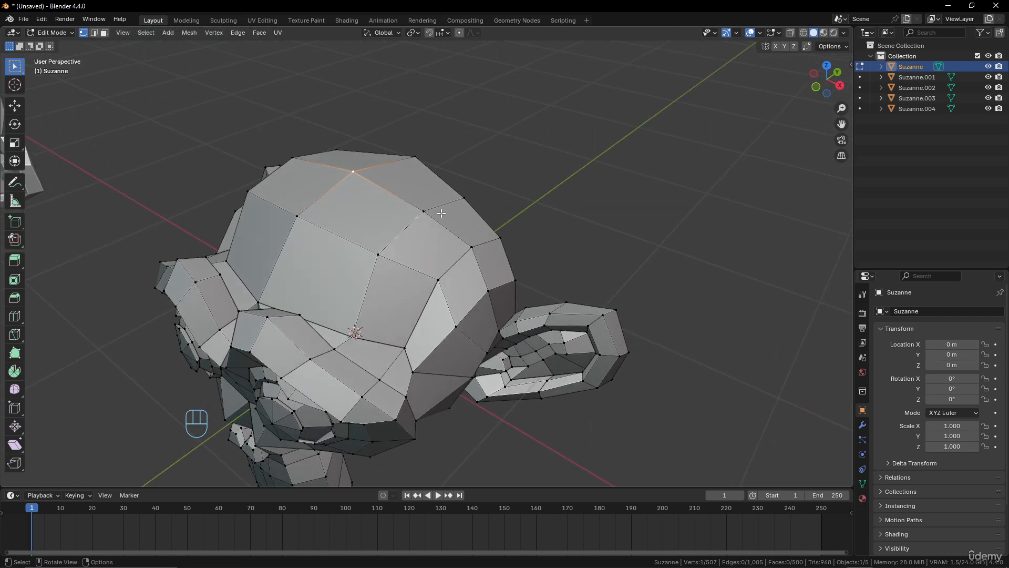
pyautogui.press('x')
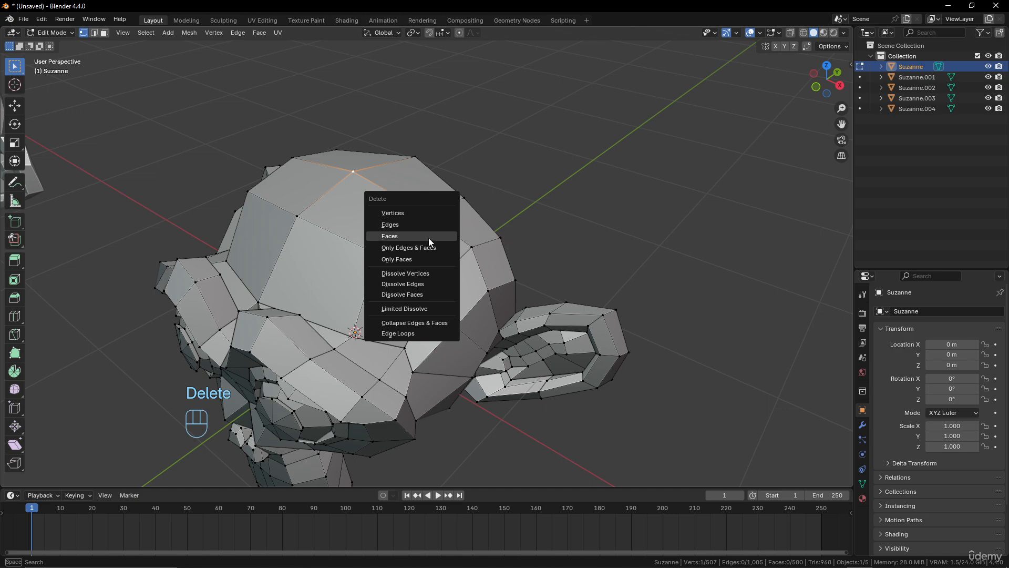
pyautogui.click(433, 214)
pyautogui.moveTo(433, 214); pyautogui.dragTo(392, 188, button='middle')
pyautogui.scroll(-5, 391, 189)
pyautogui.moveTo(474, 222); pyautogui.dragTo(486, 294, button='middle')
pyautogui.scroll(4, 484, 248)
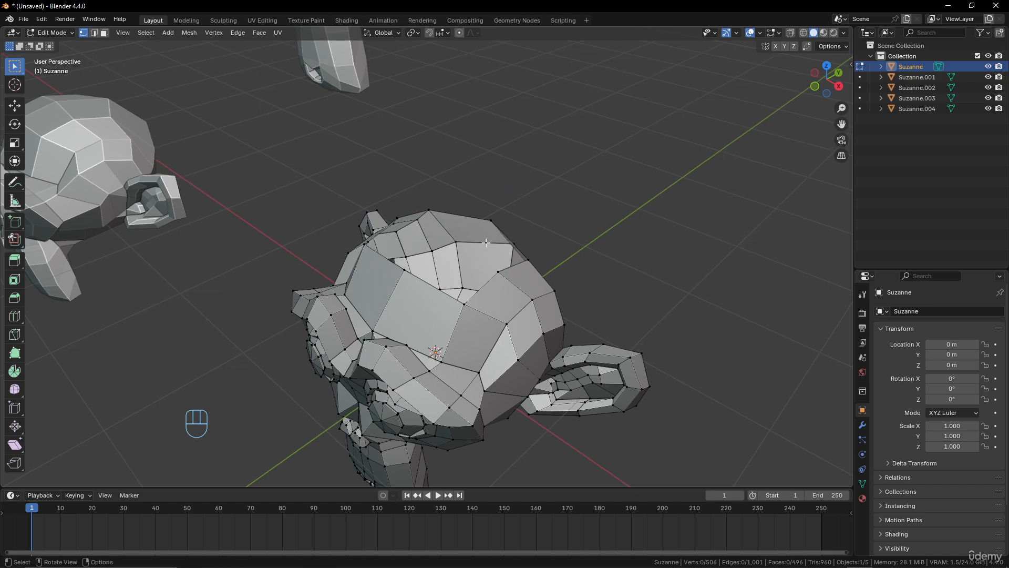
# Step: Fill the hole in the monkey's head with a single face from its boundary edge loop, and undo the fill
pyautogui.keyDown('alt'); pyautogui.click(485, 291); pyautogui.keyUp('alt')
pyautogui.moveTo(409, 270); pyautogui.dragTo(469, 267, button='middle')
pyautogui.scroll(2, 505, 254)
pyautogui.moveTo(520, 247); pyautogui.dragTo(509, 249, button='middle')
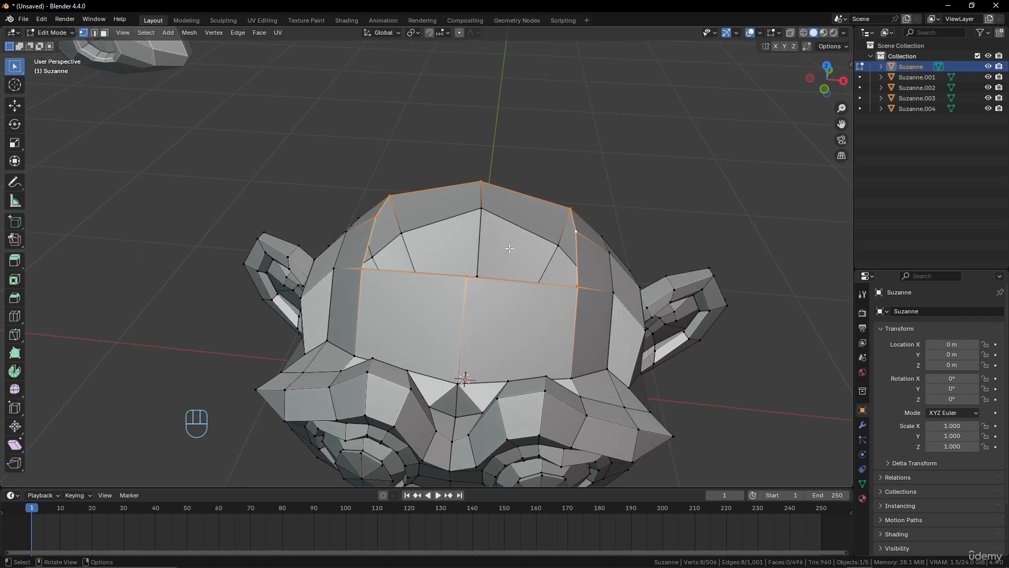
pyautogui.press('f')
pyautogui.scroll(-5, 509, 247)
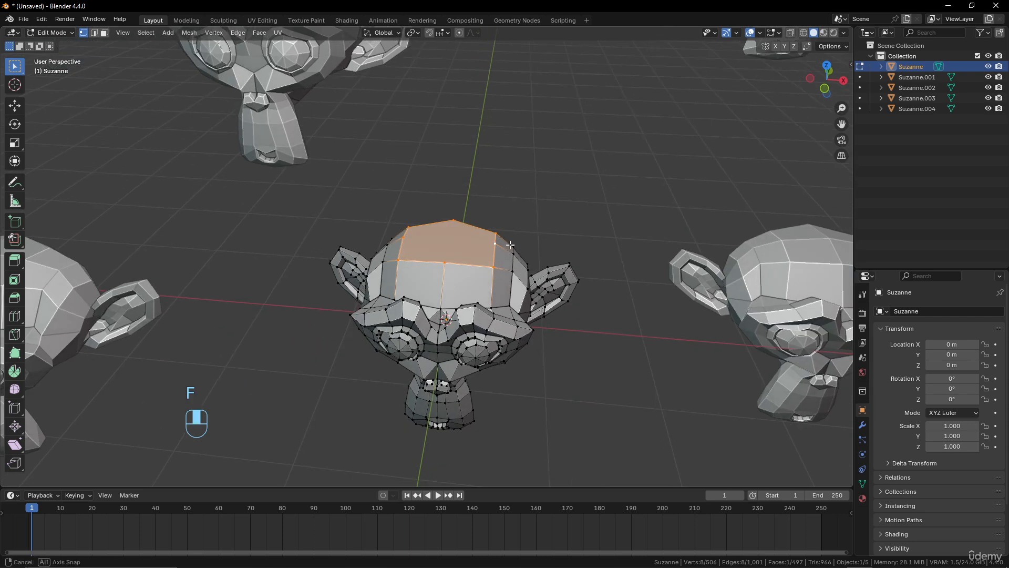
pyautogui.hotkey('ctrl', 'z')
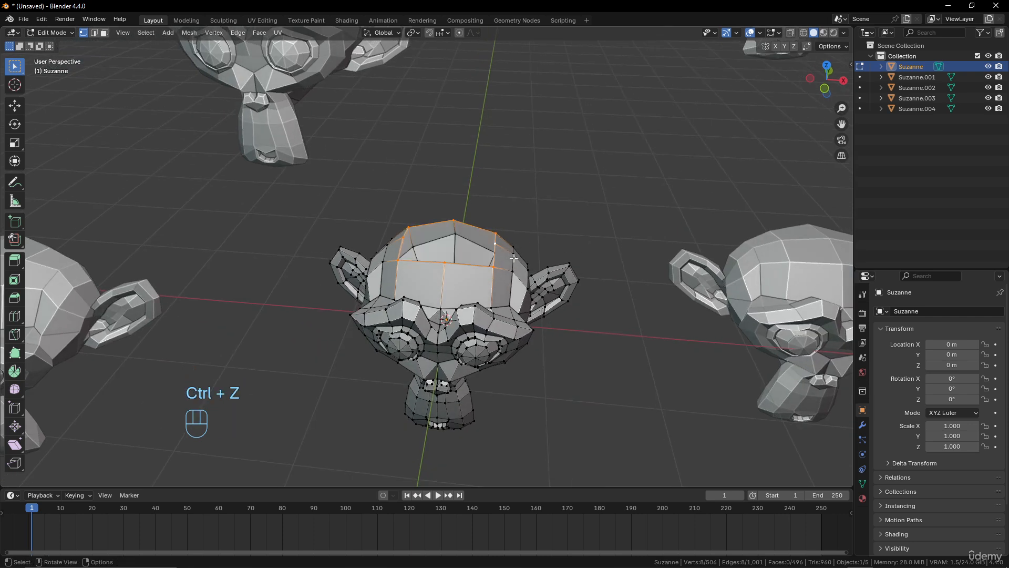
# Step: Join two opposite vertices on the sides of the head's hole with a new edge, and undo it
pyautogui.scroll(4, 512, 246)
pyautogui.click(529, 236)
pyautogui.keyDown('shift'); pyautogui.click(391, 229); pyautogui.keyUp('shift')
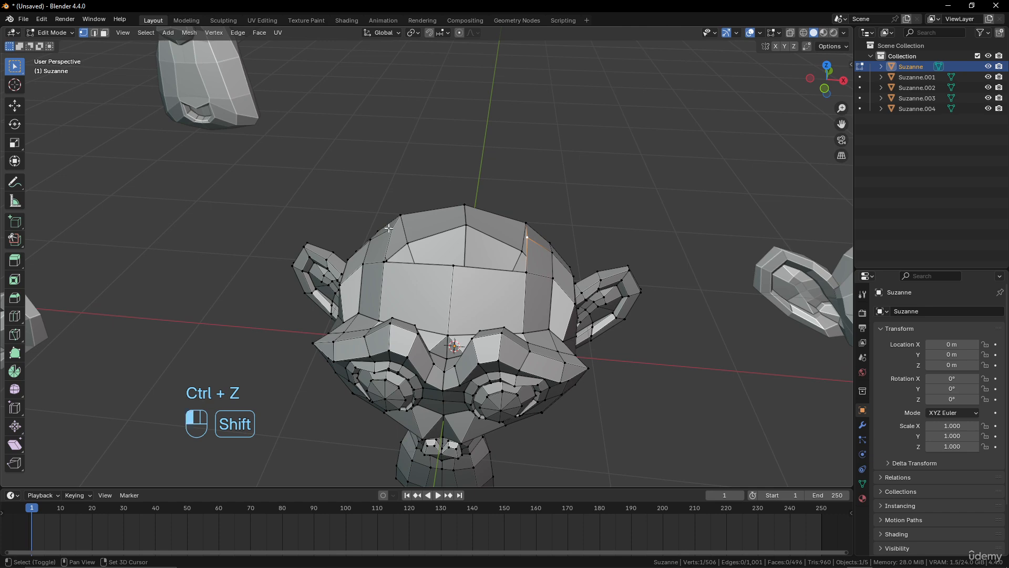
pyautogui.moveTo(532, 234); pyautogui.dragTo(496, 272, button='middle')
pyautogui.press('f')
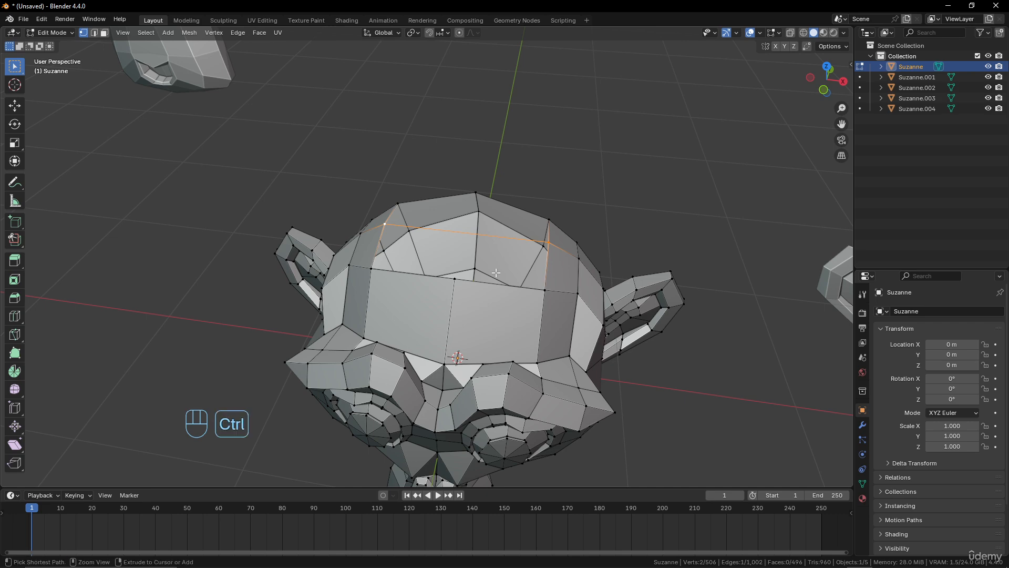
pyautogui.hotkey('ctrl', 'z')
pyautogui.scroll(-5, 496, 273)
pyautogui.keyDown('shift'); pyautogui.moveTo(495, 273); pyautogui.dragTo(459, 289, button='middle'); pyautogui.keyUp('shift')
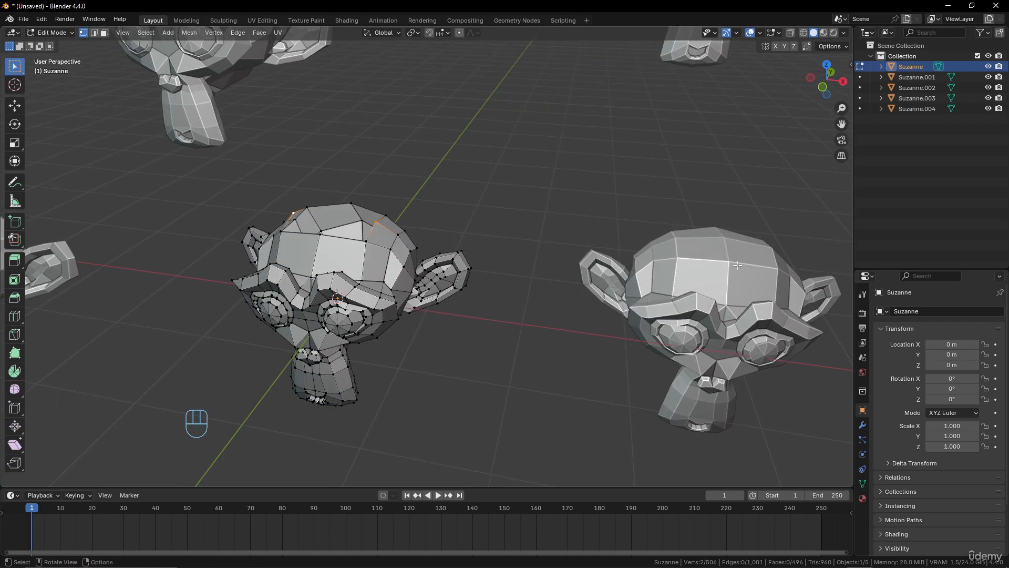
# Step: Switch Suzanne.001 in and out of Edit Mode, and put it into Edit Mode together with the original Suzanne
pyautogui.press('Tab')
pyautogui.click(744, 261)
pyautogui.press('Tab')
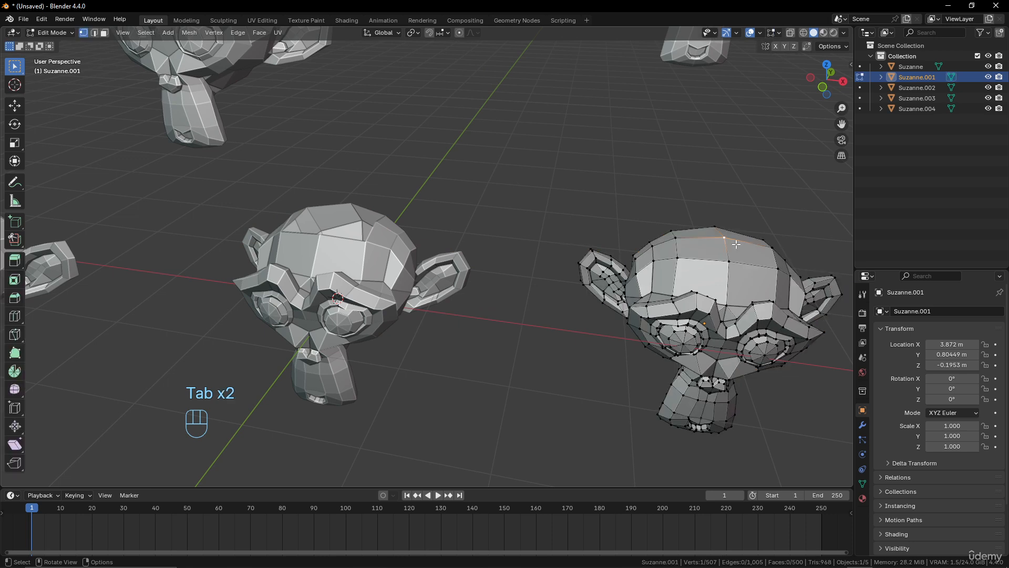
pyautogui.press('Tab')
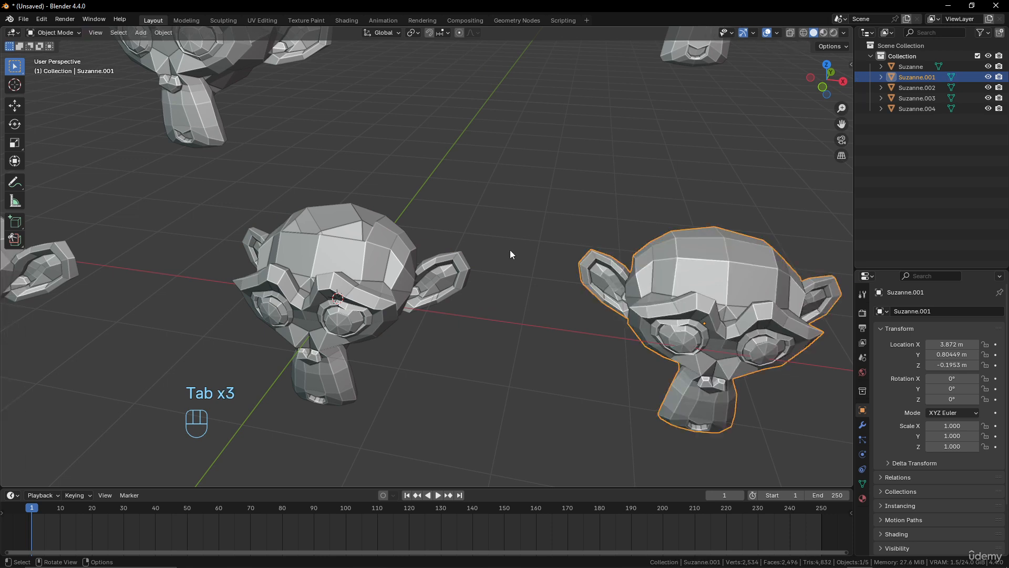
pyautogui.keyDown('shift'); pyautogui.click(373, 243); pyautogui.keyUp('shift')
pyautogui.press('Tab')
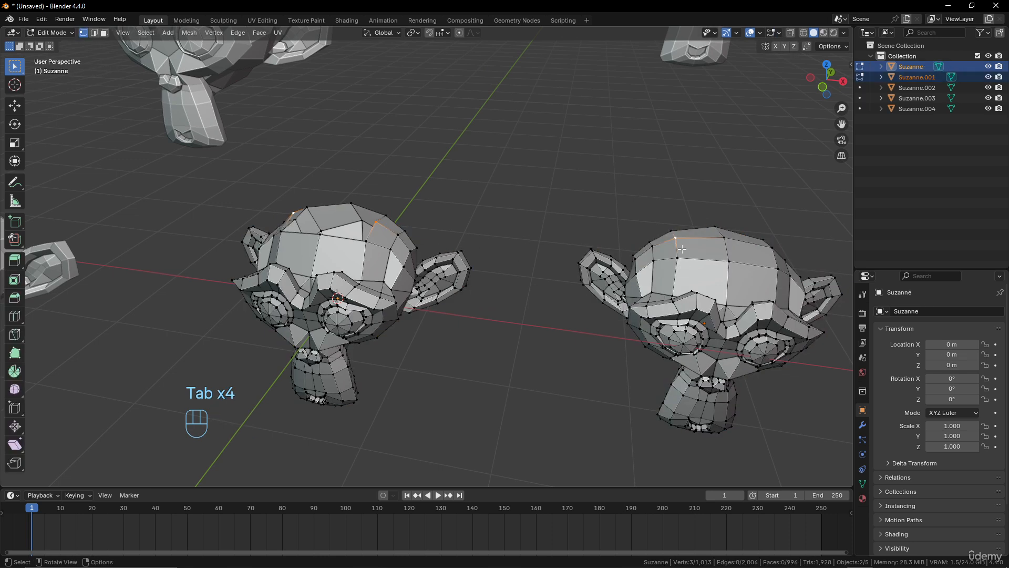
# Step: Try to connect a vertex on Suzanne.001's head to one on Suzanne's head with an edge, and undo it
pyautogui.click(676, 237)
pyautogui.keyDown('shift'); pyautogui.click(375, 224); pyautogui.keyUp('shift')
pyautogui.press('f')
pyautogui.hotkey('ctrl', 'z')
pyautogui.moveTo(479, 246); pyautogui.dragTo(497, 241, button='middle')
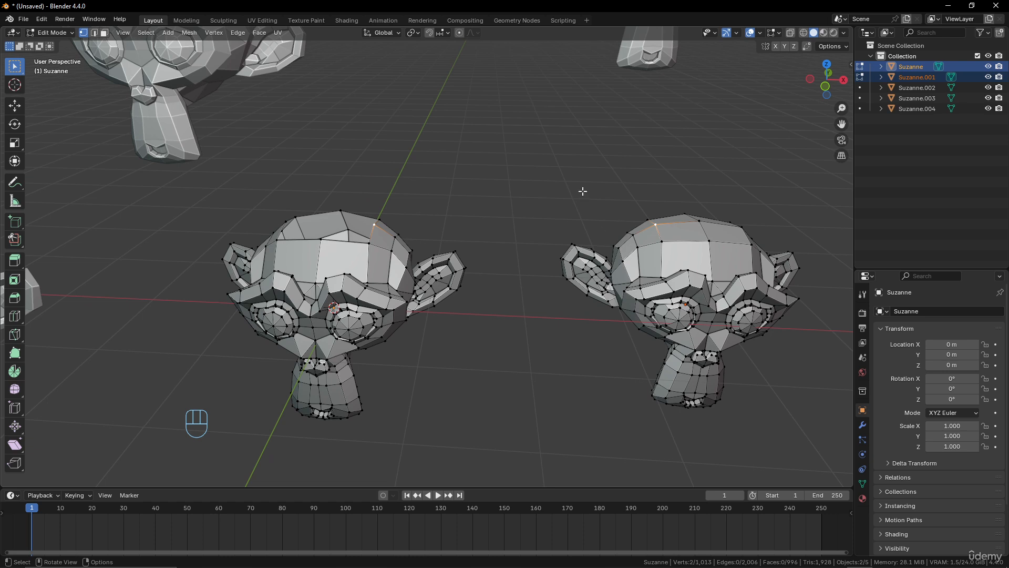
# Step: Leave Edit Mode and join Suzanne.001 into the original Suzanne as a single object
pyautogui.scroll(-3, 583, 190)
pyautogui.press('Tab')
pyautogui.keyDown('shift'); pyautogui.click(431, 245); pyautogui.keyUp('shift')
pyautogui.keyDown('shift'); pyautogui.click(418, 248); pyautogui.keyUp('shift')
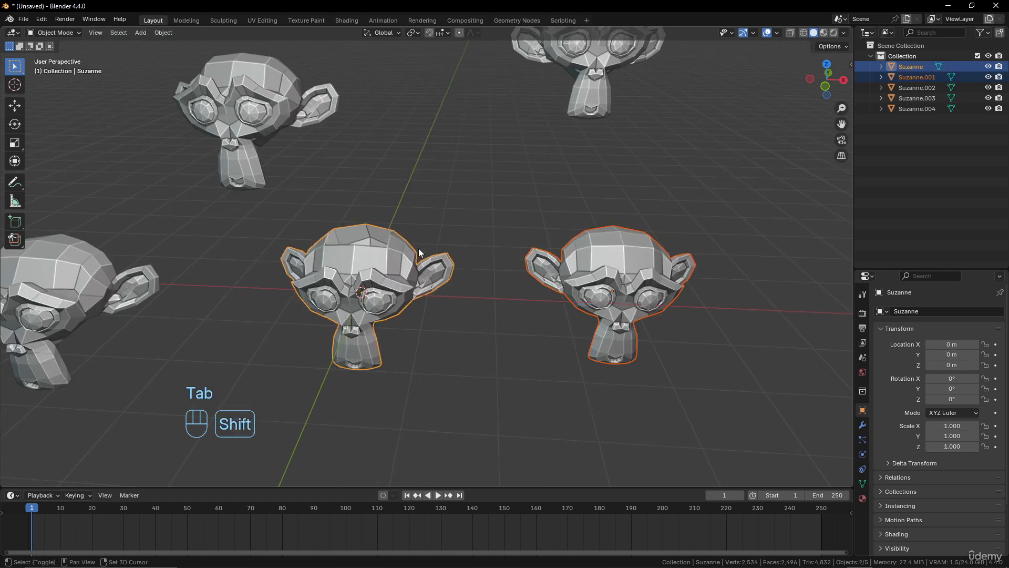
pyautogui.hotkey('ctrl', 'j')
pyautogui.scroll(1, 564, 233)
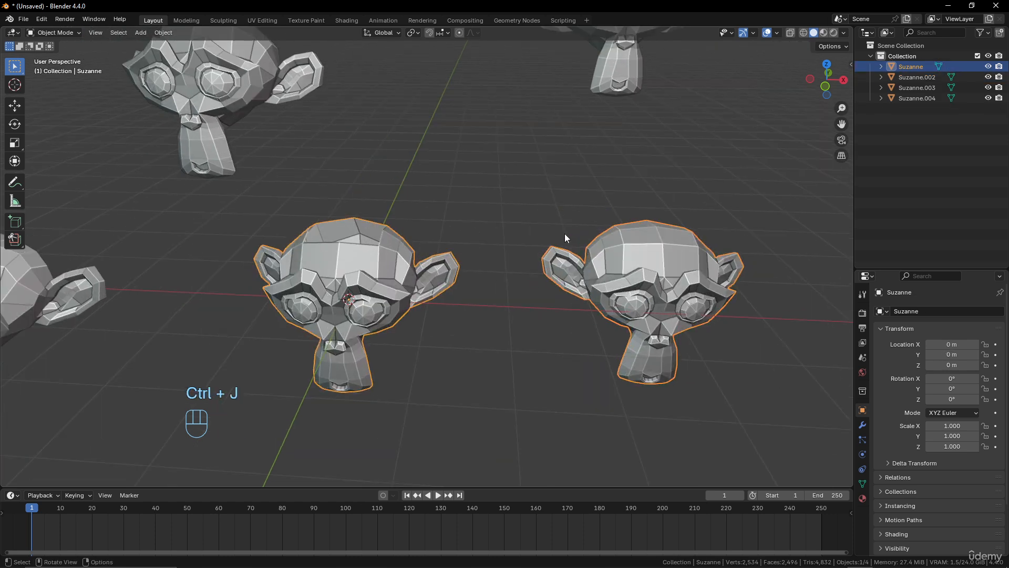
# Step: In Edit Mode, connect one top vertex of each head in the joined mesh with a new edge, and undo it
pyautogui.press('Tab')
pyautogui.click(601, 231)
pyautogui.keyDown('shift'); pyautogui.click(387, 231); pyautogui.keyUp('shift')
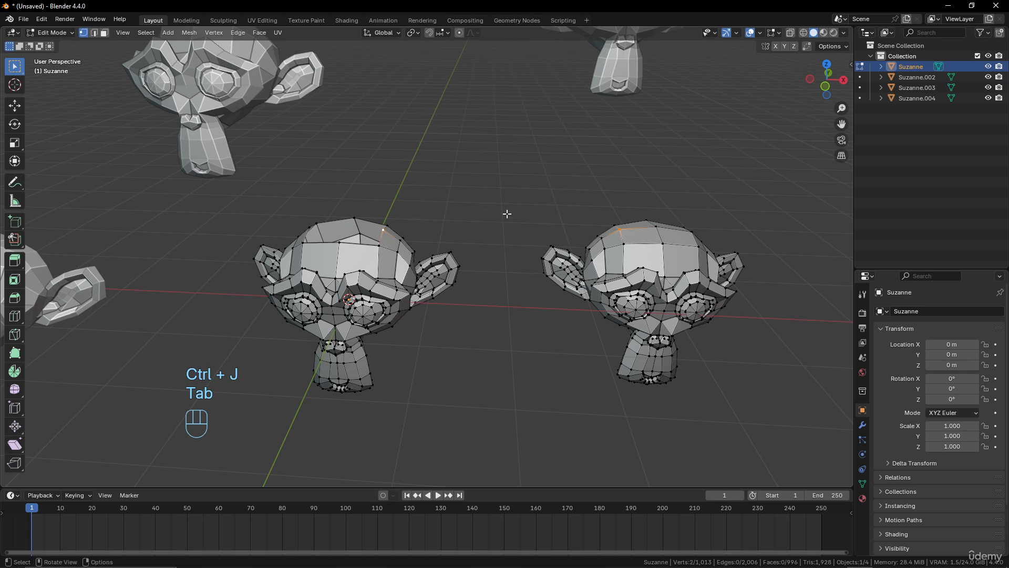
pyautogui.press('f')
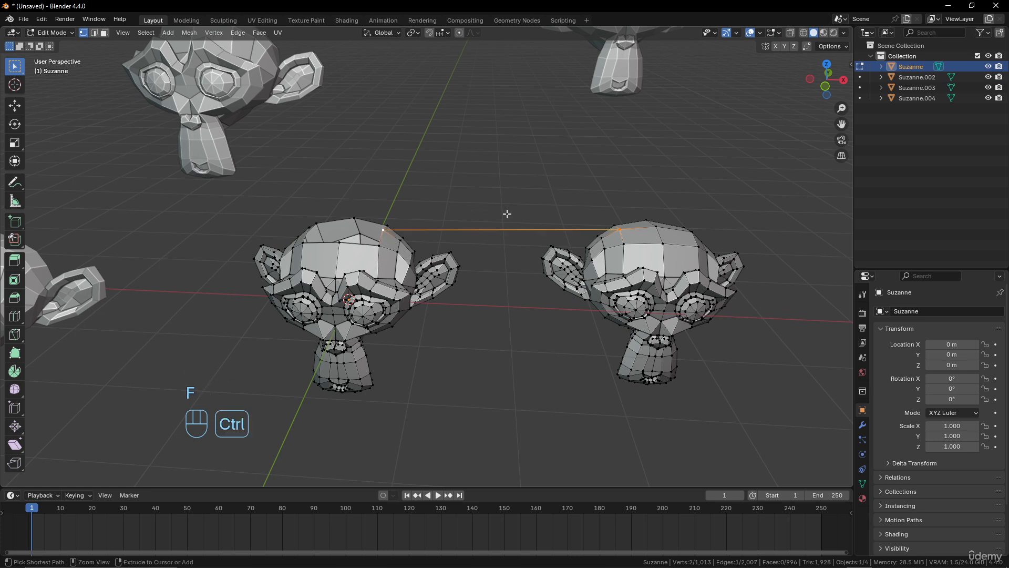
pyautogui.hotkey('ctrl', 'z')
# Step: Leave Edit Mode and undo back past the join so the two monkeys are separate objects again
pyautogui.press('Tab')
pyautogui.scroll(-3, 513, 213)
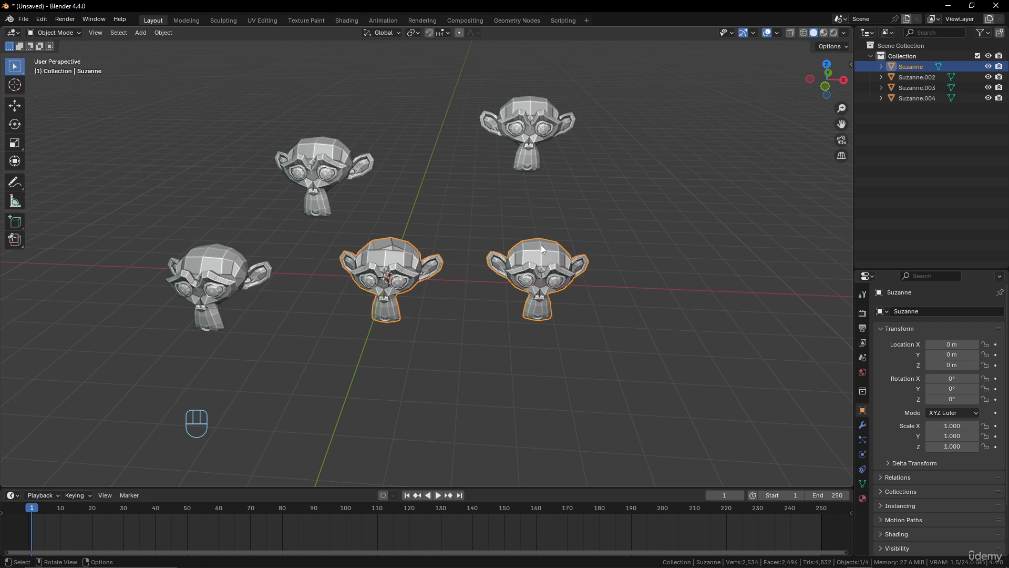
pyautogui.hotkey('ctrl', 'z')
pyautogui.hotkey('ctrl', 'z')
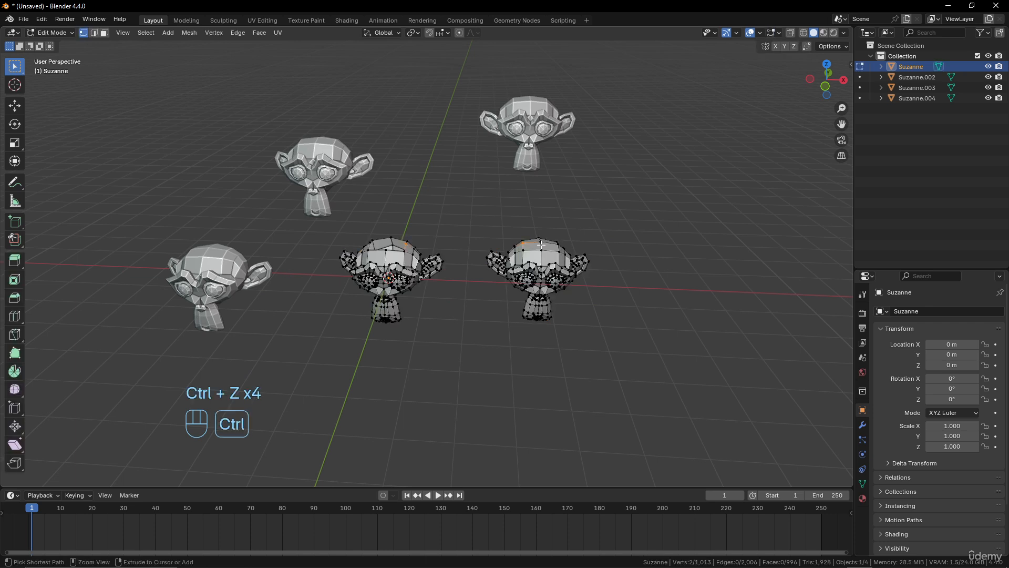
pyautogui.hotkey('ctrl', 'z')
pyautogui.hotkey('ctrl', 'z')
pyautogui.hotkey('ctrl', 'z')
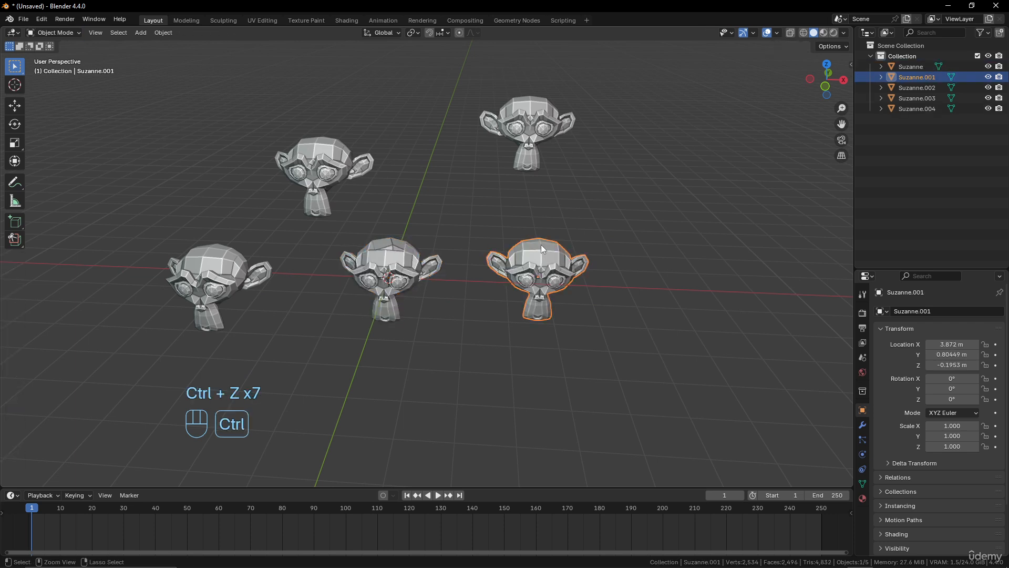
# Step: Put the original Suzanne alone into Edit Mode and bring up the Delete options for the vertex beside the head's hole
pyautogui.click(428, 267)
pyautogui.scroll(2, 534, 228)
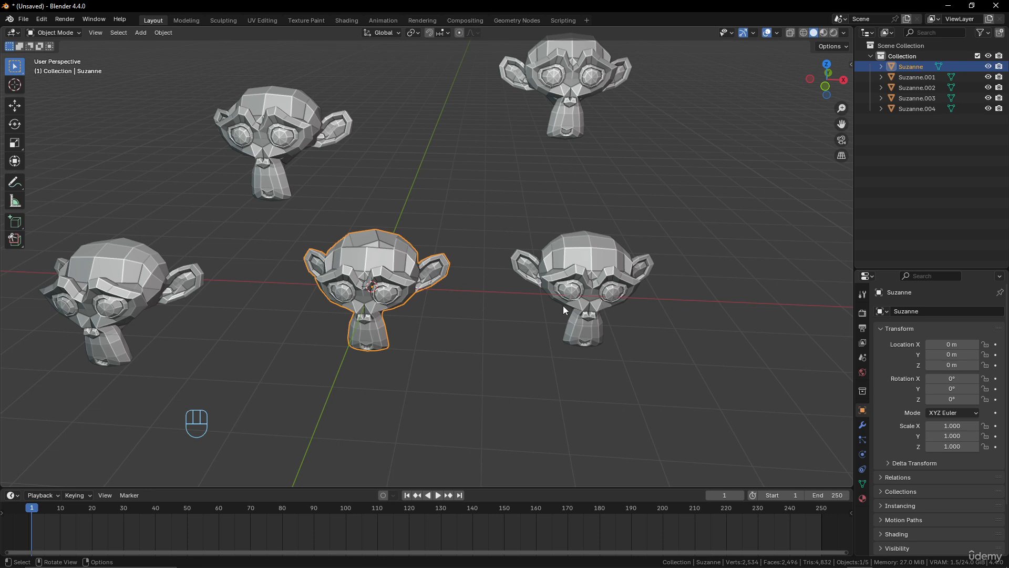
pyautogui.scroll(4, 414, 256)
pyautogui.keyDown('shift'); pyautogui.moveTo(401, 226); pyautogui.dragTo(475, 274, button='middle'); pyautogui.keyUp('shift')
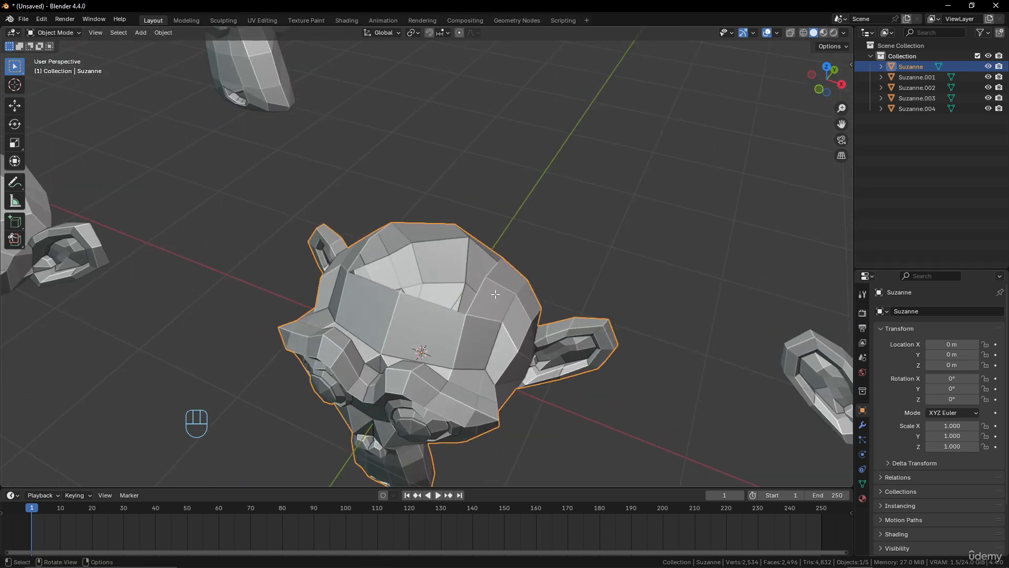
pyautogui.press('Tab')
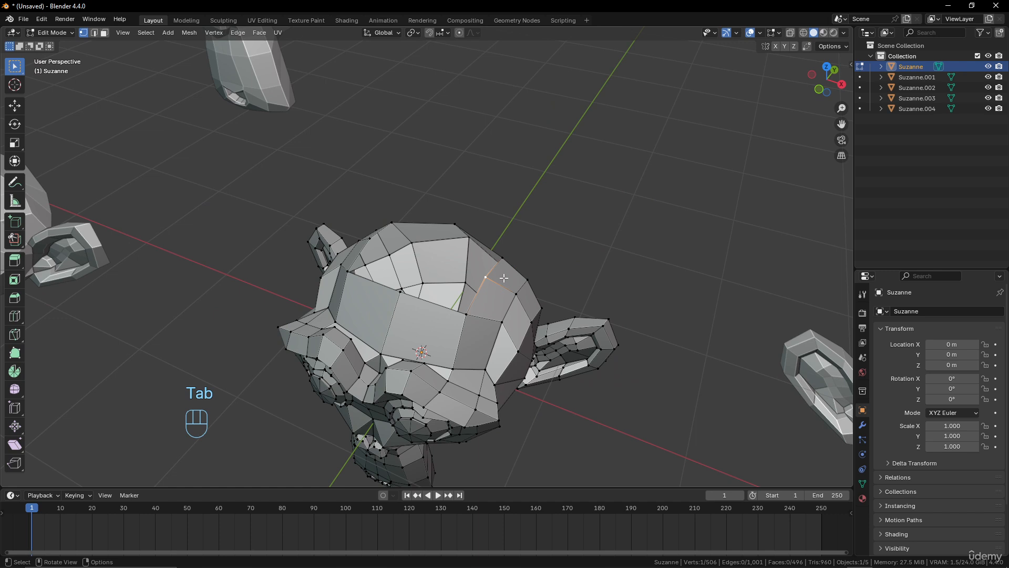
pyautogui.press('Delete')
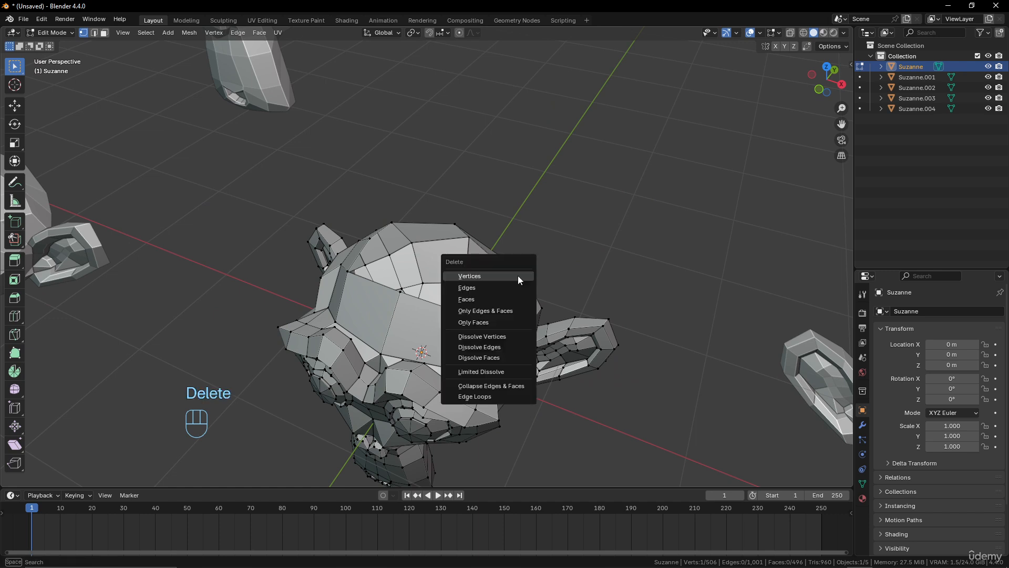
pyautogui.click(486, 290)
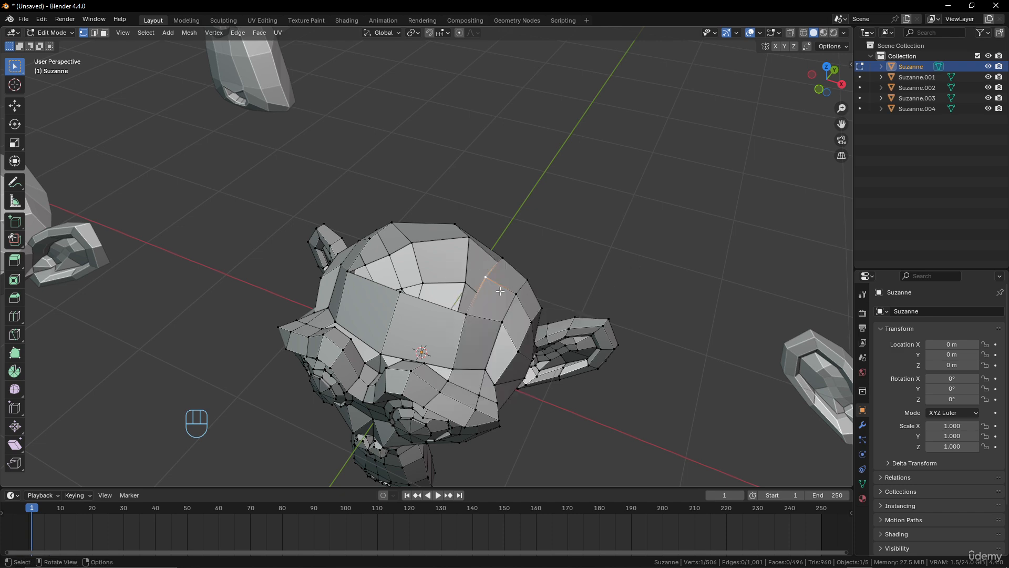
# Step: Select the four corner vertices of a face bordering the head's hole, delete the face with the Faces option, and undo the deletion
pyautogui.moveTo(488, 290); pyautogui.dragTo(452, 299, button='middle')
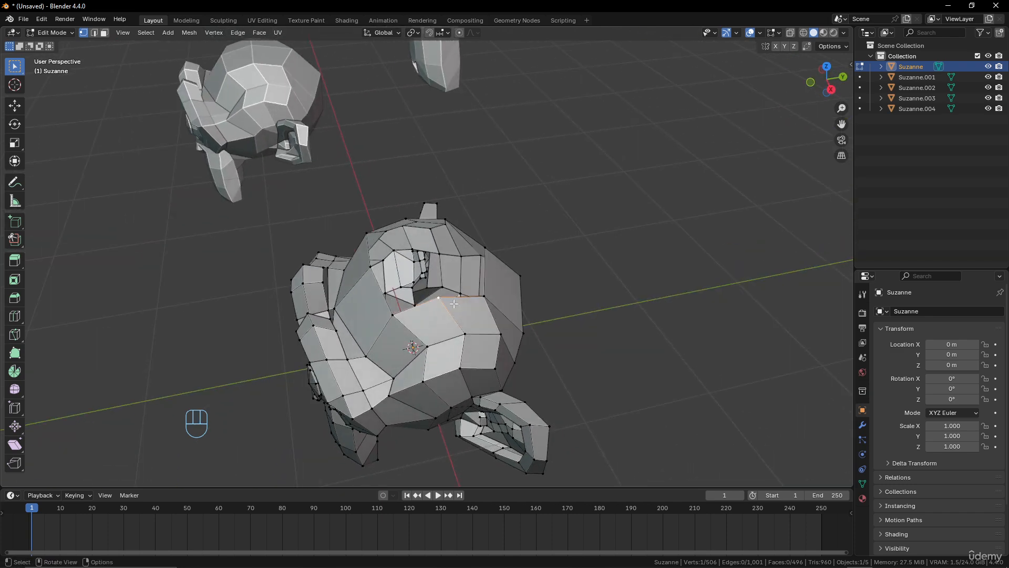
pyautogui.keyDown('shift'); pyautogui.click(465, 335); pyautogui.keyUp('shift')
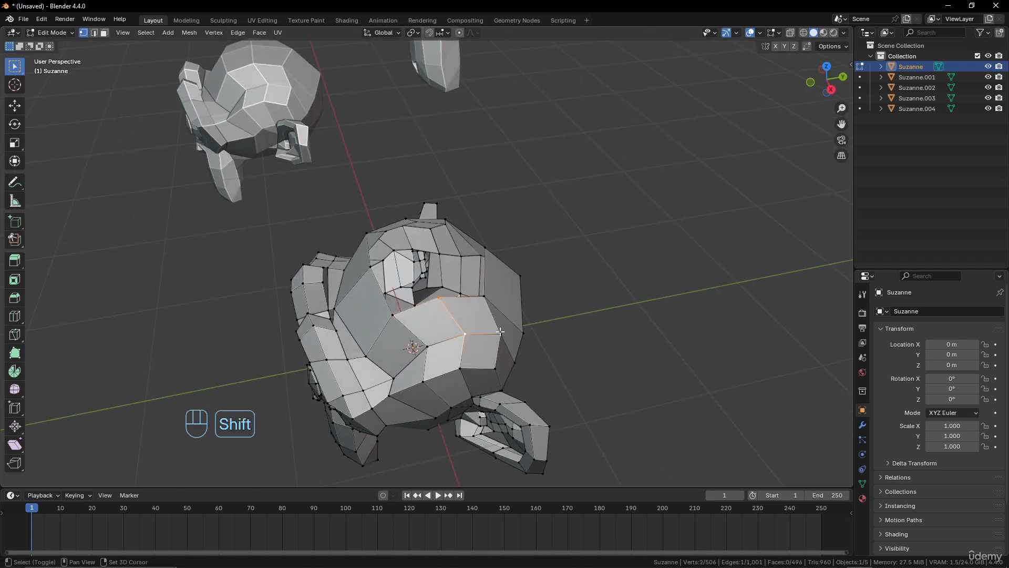
pyautogui.keyDown('shift'); pyautogui.click(483, 298); pyautogui.keyUp('shift')
pyautogui.keyDown('shift'); pyautogui.click(498, 333); pyautogui.keyUp('shift')
pyautogui.moveTo(498, 332); pyautogui.dragTo(489, 316, button='middle')
pyautogui.scroll(2, 495, 311)
pyautogui.keyDown('shift'); pyautogui.moveTo(499, 309); pyautogui.dragTo(478, 250, button='middle'); pyautogui.keyUp('shift')
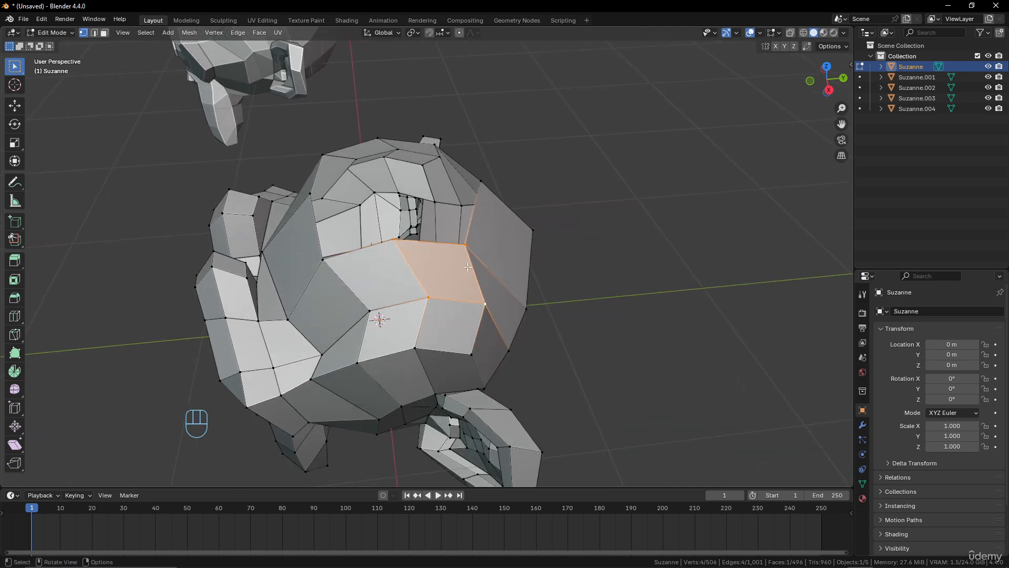
pyautogui.press('Delete')
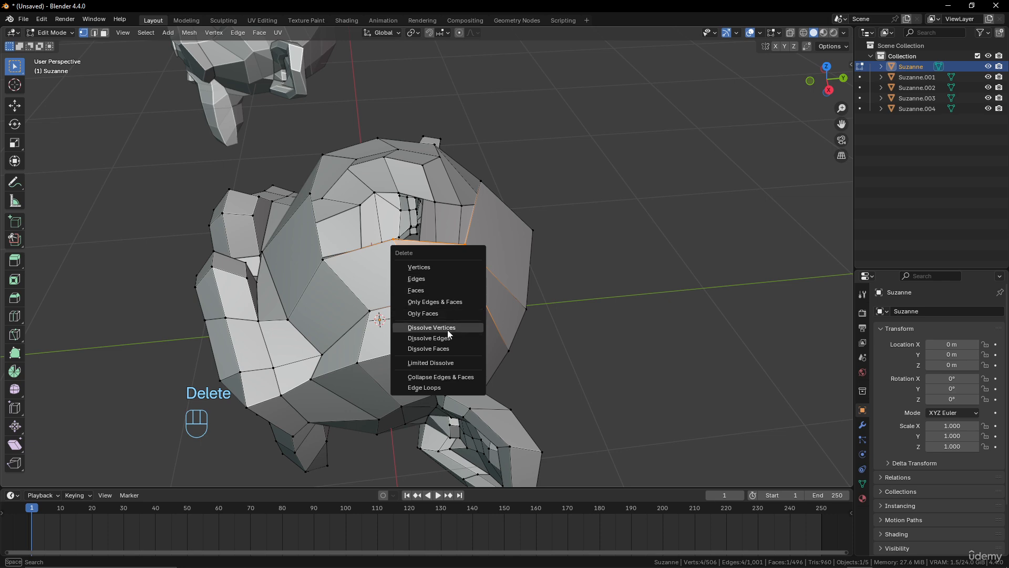
pyautogui.click(431, 288)
pyautogui.moveTo(505, 309); pyautogui.dragTo(505, 300, button='middle')
pyautogui.hotkey('ctrl', 'z')
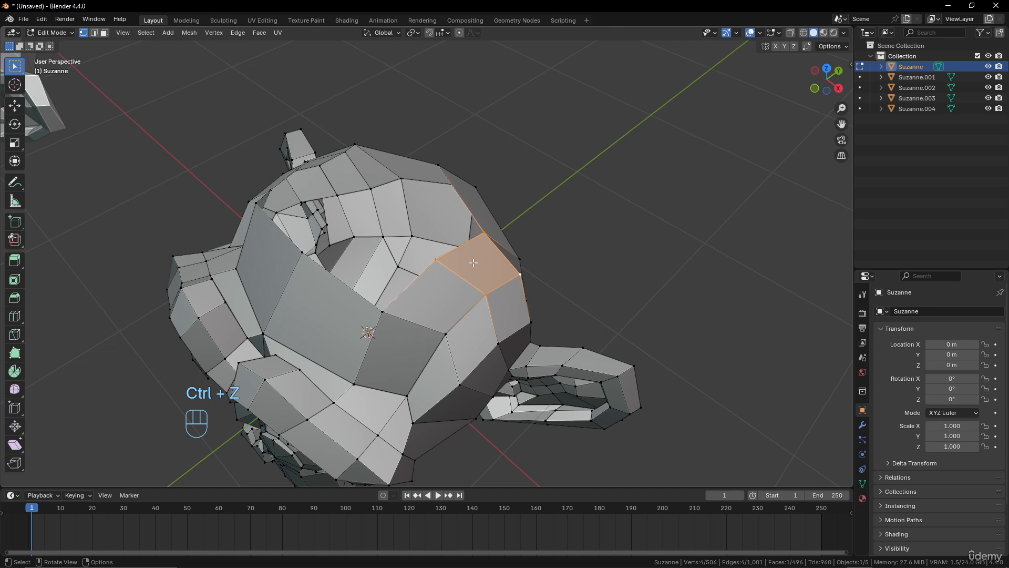
# Step: Delete the four selected vertices with the Vertices option, inspect the enlarged hole, and undo the deletion
pyautogui.press('Delete')
pyautogui.click(446, 238)
pyautogui.moveTo(445, 238); pyautogui.dragTo(377, 228, button='middle')
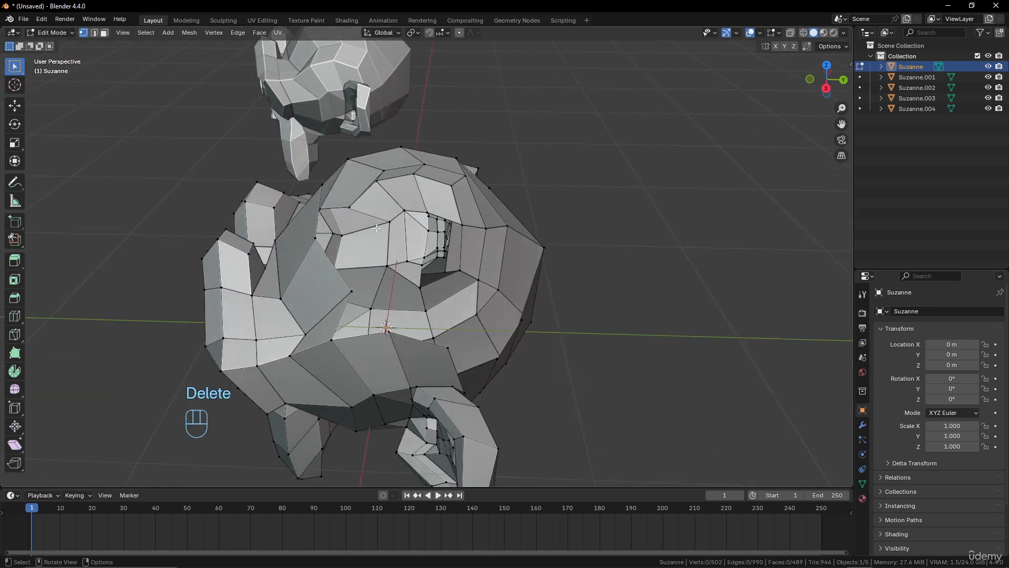
pyautogui.moveTo(487, 299); pyautogui.dragTo(309, 325, button='middle')
pyautogui.moveTo(391, 297); pyautogui.dragTo(451, 271, button='middle')
pyautogui.hotkey('ctrl', 'z')
# Step: Delete the selected face with the Only Faces option, inspect the opening, and undo the deletion
pyautogui.scroll(3, 449, 272)
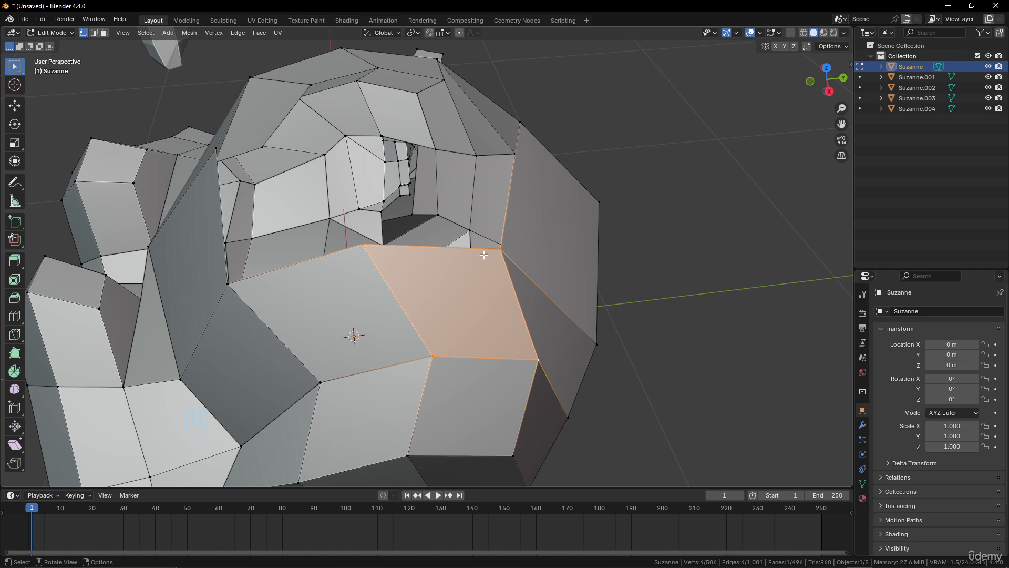
pyautogui.scroll(-5, 483, 255)
pyautogui.scroll(4, 490, 266)
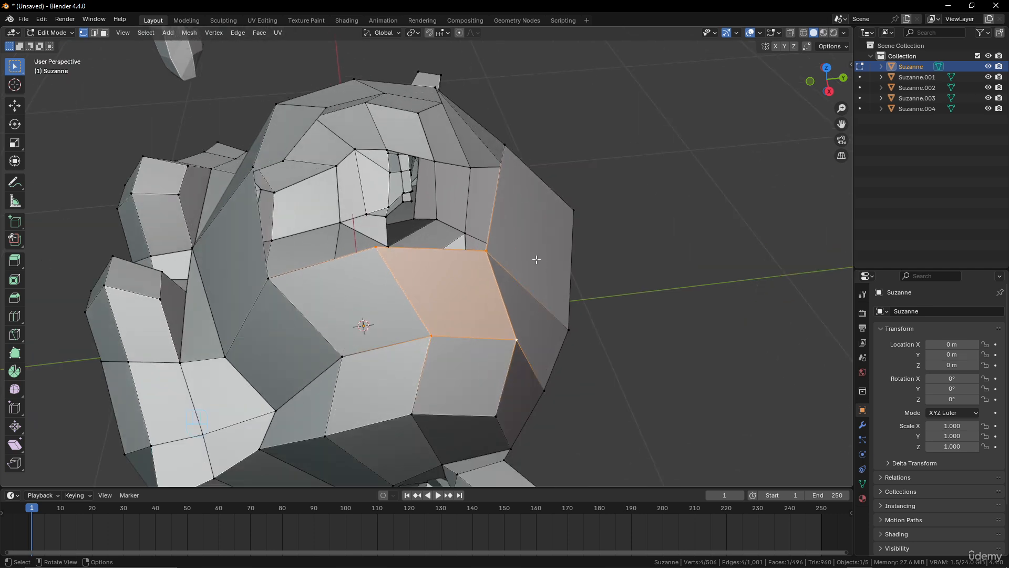
pyautogui.press('x')
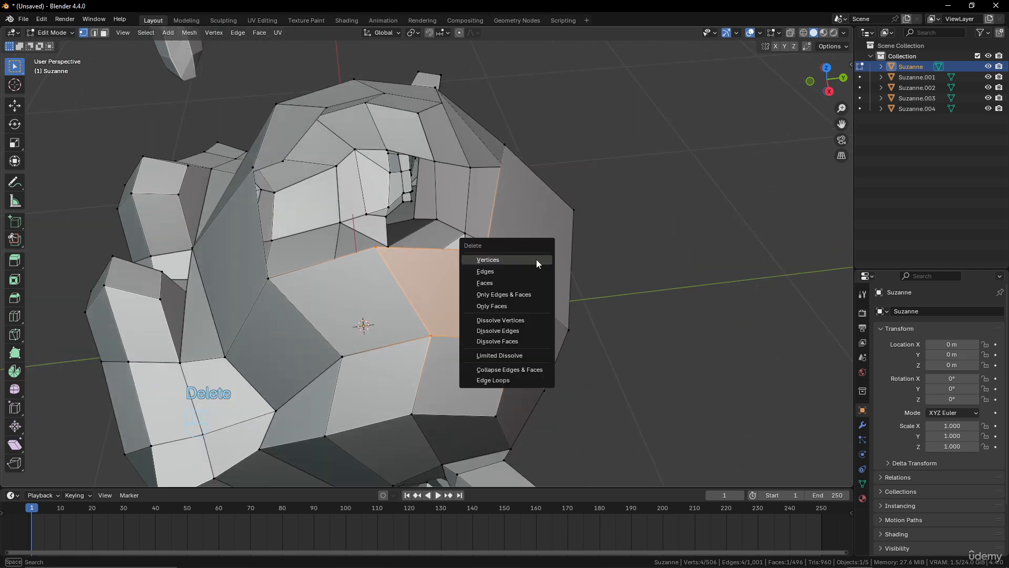
pyautogui.click(508, 305)
pyautogui.moveTo(416, 316); pyautogui.dragTo(510, 283, button='middle')
pyautogui.hotkey('ctrl', 'z')
# Step: Leave Edit Mode and delete the whole original Suzanne object
pyautogui.scroll(-4, 411, 310)
pyautogui.press('Tab')
pyautogui.scroll(-4, 504, 285)
pyautogui.press('x')
pyautogui.click(500, 287)
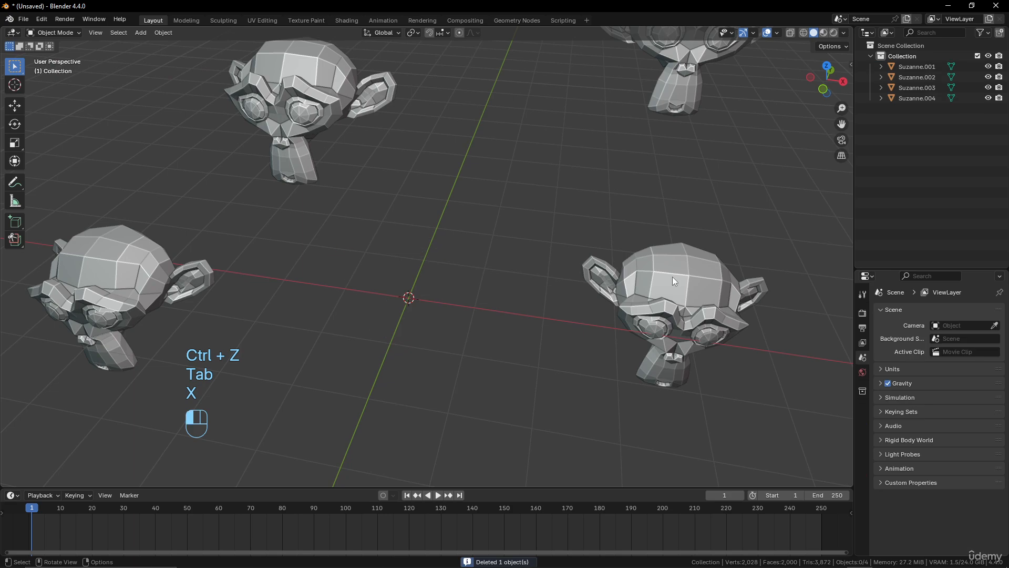
# Step: Select Suzanne.001, put it into Edit Mode, and frame the selected vertex on top of its head
pyautogui.click(673, 276)
pyautogui.scroll(3, 673, 276)
pyautogui.keyDown('shift'); pyautogui.moveTo(713, 293); pyautogui.dragTo(260, 288, button='middle'); pyautogui.keyUp('shift')
pyautogui.press('Tab')
pyautogui.moveTo(366, 310); pyautogui.dragTo(487, 304, button='middle')
pyautogui.scroll(1, 483, 308)
pyautogui.scroll(3, 476, 322)
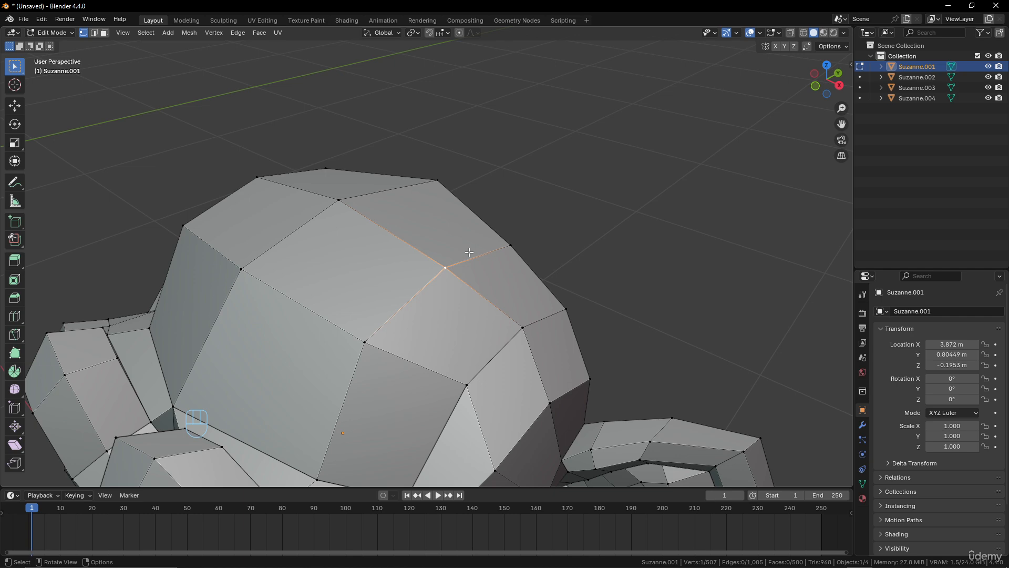
# Step: Dissolve the selected head vertex with Dissolve Vertices, and pick the merged face in face select mode
pyautogui.press('Delete')
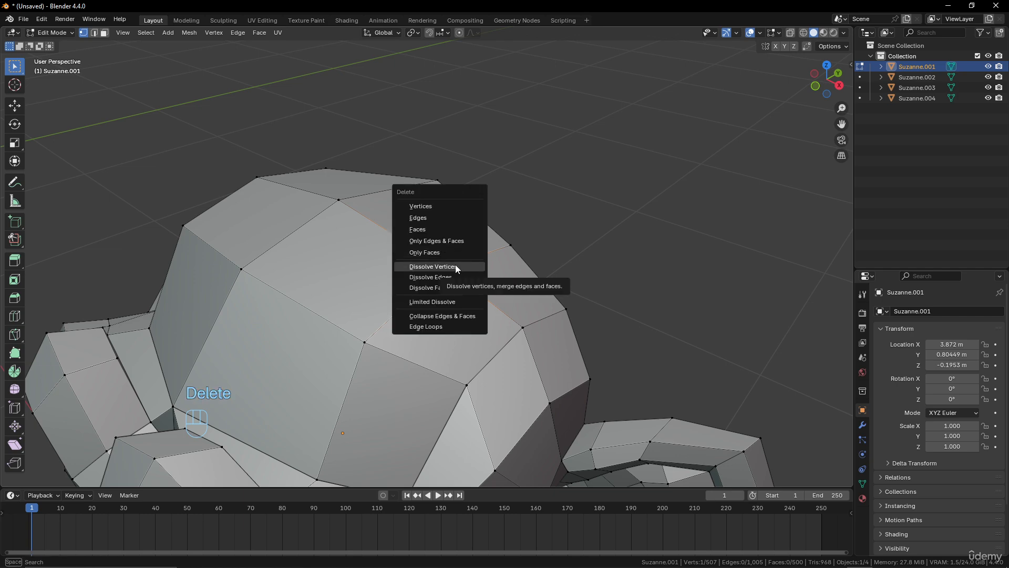
pyautogui.click(455, 267)
pyautogui.moveTo(497, 300); pyautogui.dragTo(494, 343, button='middle')
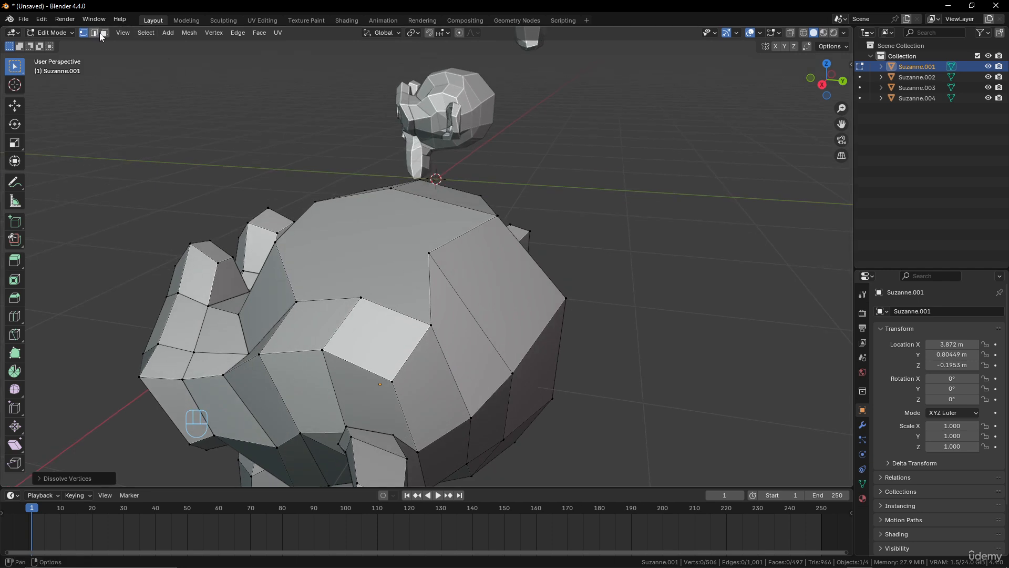
pyautogui.click(94, 32)
pyautogui.click(388, 289)
pyautogui.press('3')
pyautogui.click(363, 230)
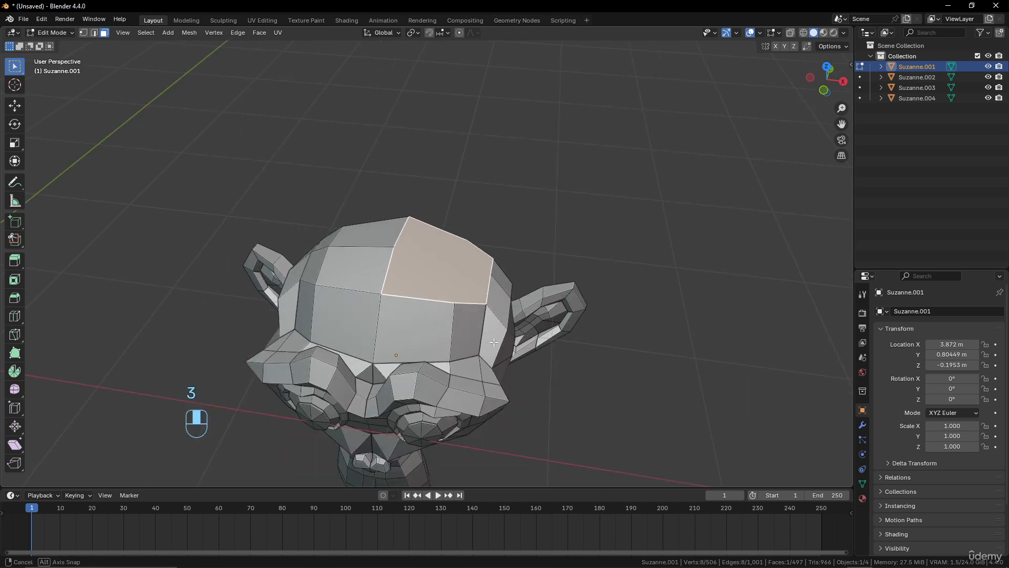
# Step: Undo the face and edge selections and the vertex dissolve on Suzanne.001
pyautogui.hotkey('ctrl', 'z')
pyautogui.hotkey('ctrl', 'z')
pyautogui.hotkey('ctrl', 'z')
pyautogui.hotkey('ctrl', 'z')
pyautogui.hotkey('ctrl', 'z')
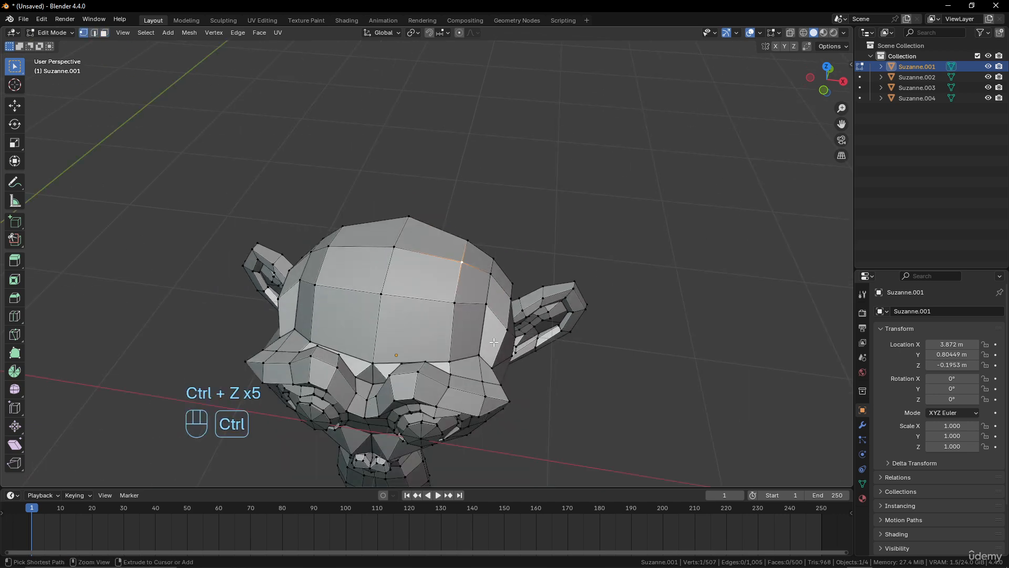
# Step: Leave Edit Mode, delete the whole Suzanne.001 object, and undo the deletion
pyautogui.moveTo(494, 343); pyautogui.dragTo(420, 287, button='middle')
pyautogui.scroll(-6, 463, 298)
pyautogui.press('Tab')
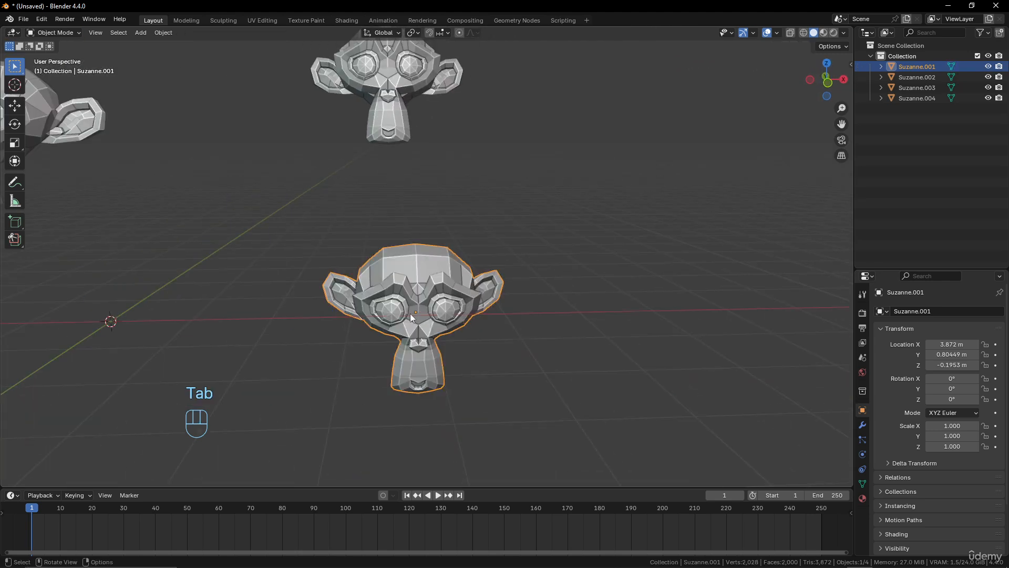
pyautogui.scroll(1, 460, 315)
pyautogui.scroll(-2, 459, 315)
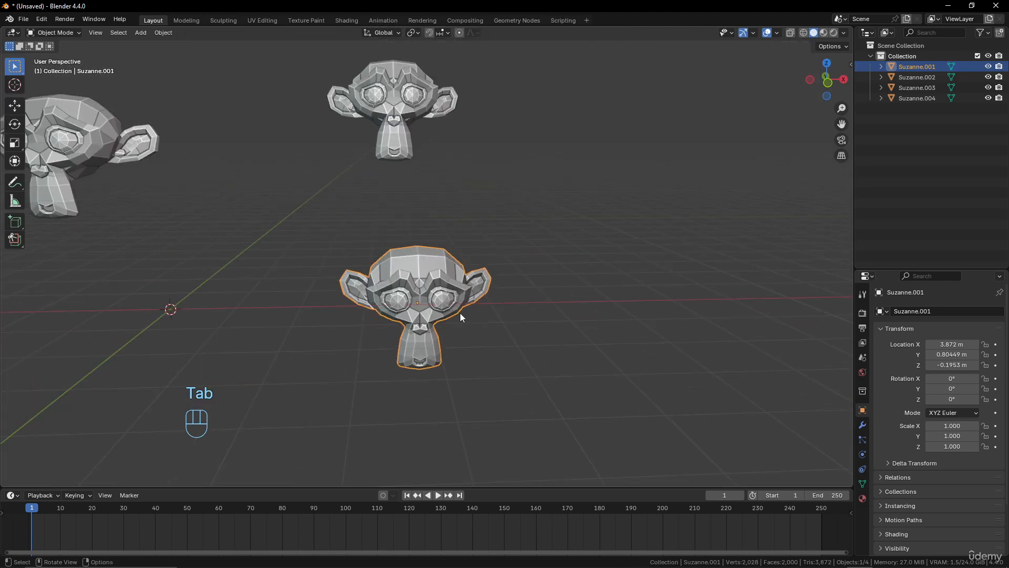
pyautogui.press('Delete')
pyautogui.hotkey('ctrl', 'z')
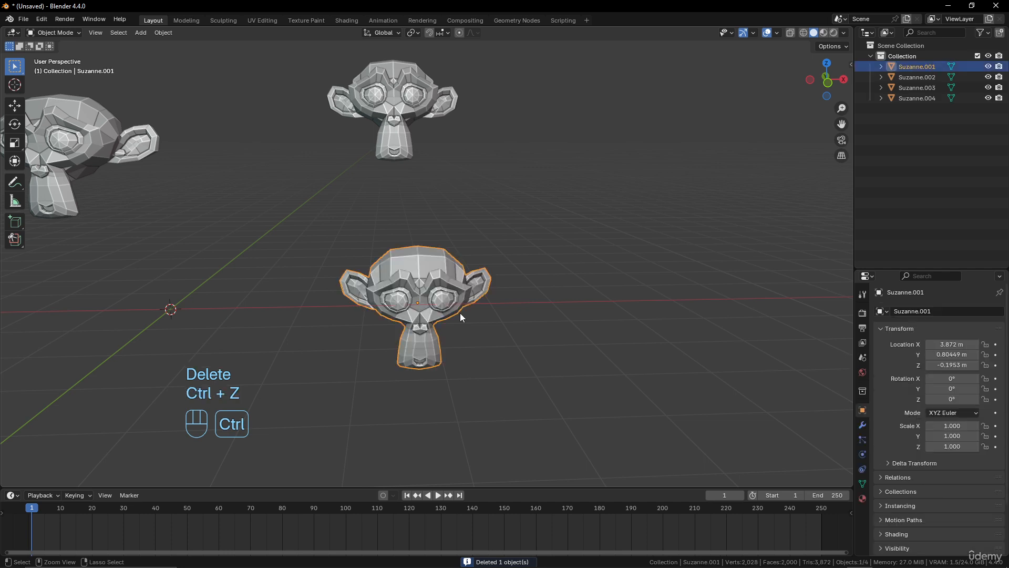
# Step: Put Suzanne.001 back into Edit Mode with its head in close view
pyautogui.scroll(2, 462, 303)
pyautogui.press('Tab')
pyautogui.scroll(4, 452, 297)
pyautogui.moveTo(450, 293); pyautogui.dragTo(310, 302, button='middle')
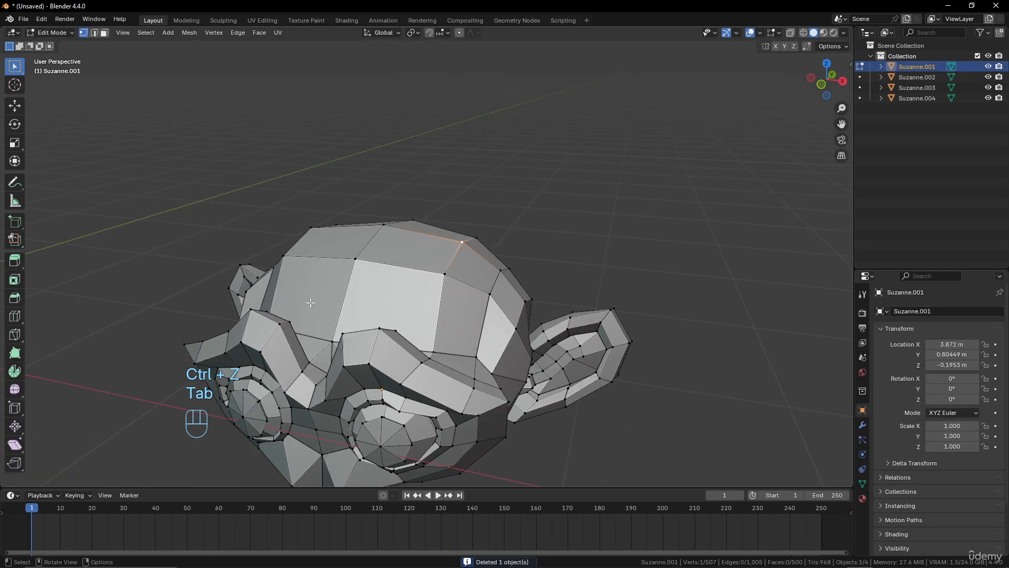
# Step: Box-select vertices on one side of Suzanne.001's head and its ear, then extend the selection across the forehead
pyautogui.scroll(-3, 503, 243)
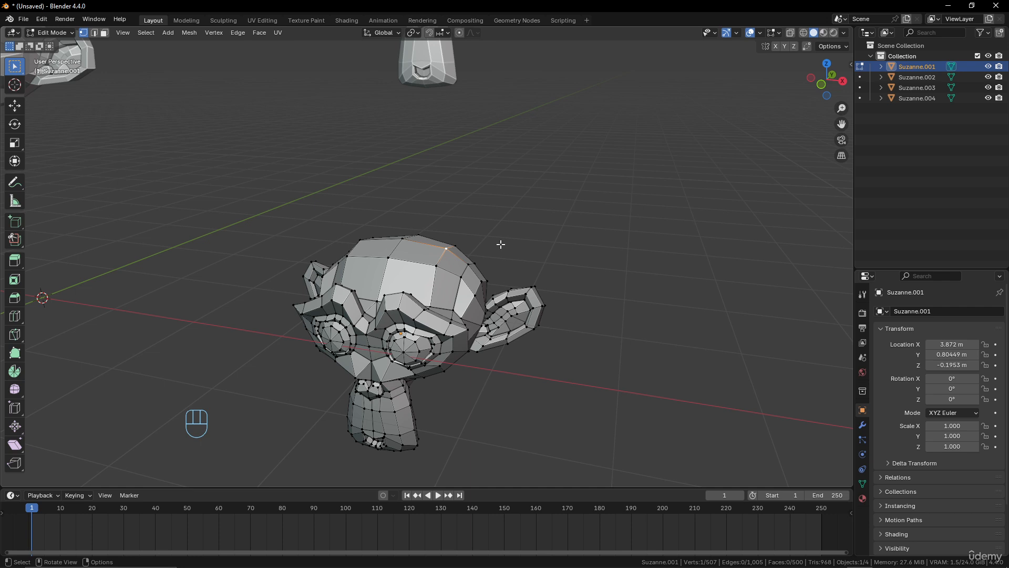
pyautogui.scroll(5, 363, 76)
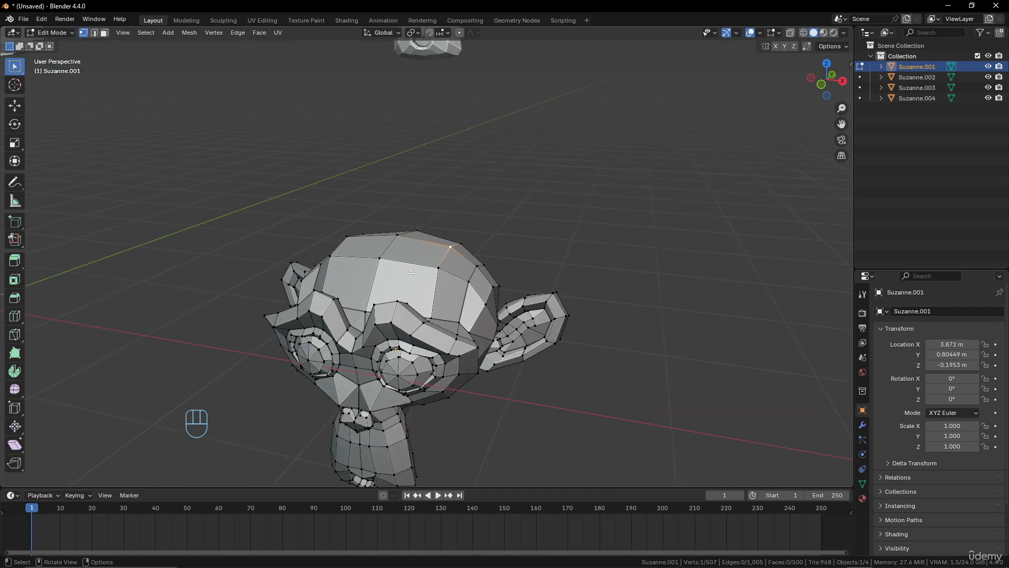
pyautogui.moveTo(374, 230); pyautogui.dragTo(599, 340)
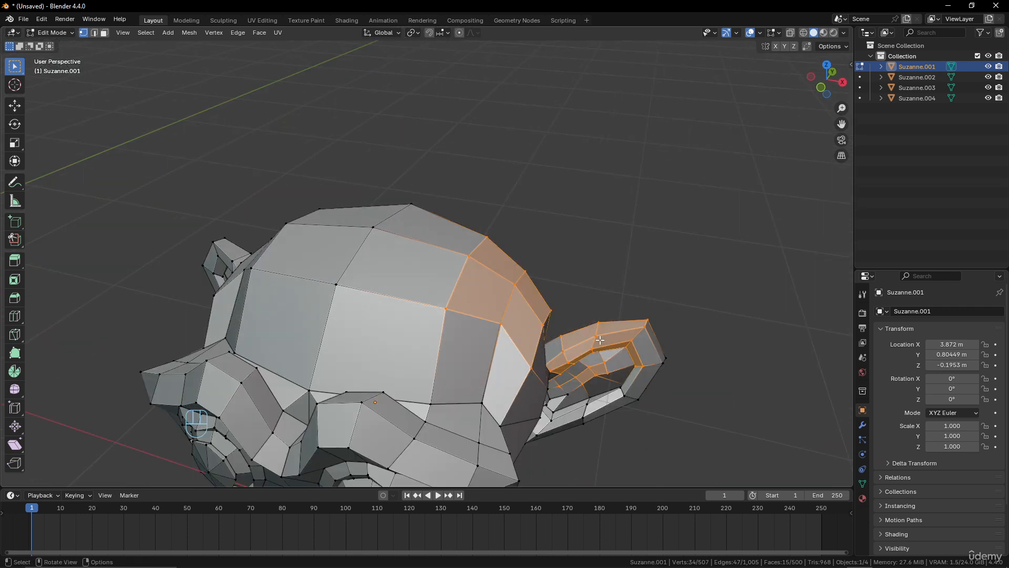
pyautogui.click(20, 46)
pyautogui.click(404, 265)
pyautogui.moveTo(242, 245); pyautogui.dragTo(410, 335)
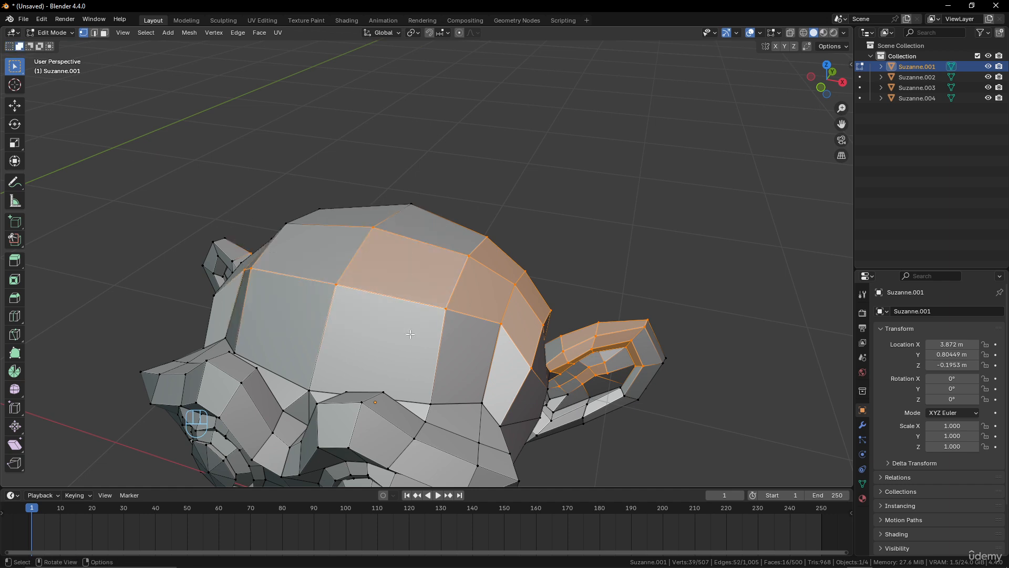
# Step: Subtract the vertices at the upper side of the head from the selection, and toggle out of and back into Edit Mode
pyautogui.click(29, 47)
pyautogui.moveTo(443, 235); pyautogui.dragTo(536, 301)
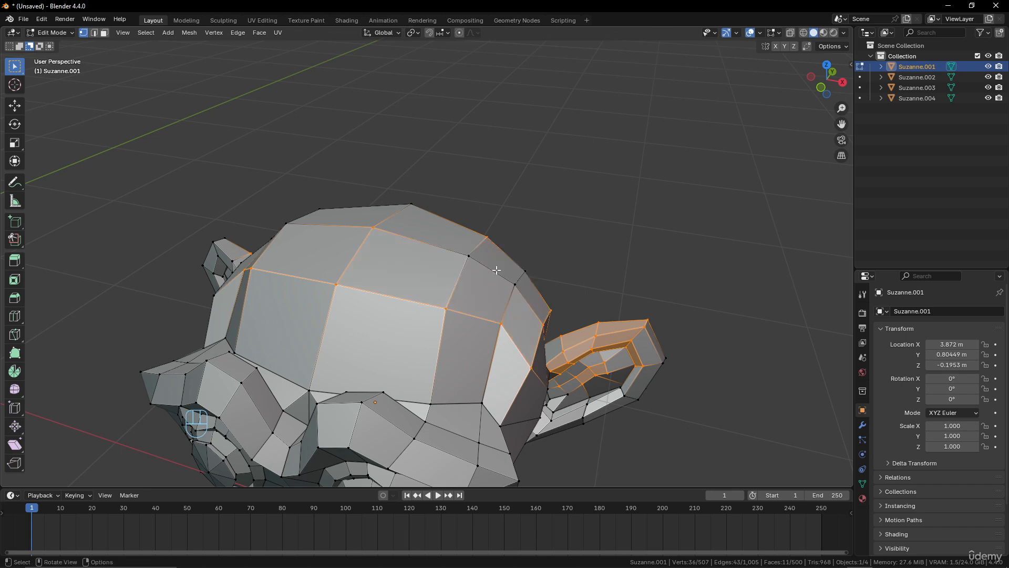
pyautogui.moveTo(497, 270); pyautogui.dragTo(459, 331, button='middle')
pyautogui.scroll(-3, 528, 314)
pyautogui.press('Tab')
pyautogui.scroll(3, 508, 309)
pyautogui.press('Tab')
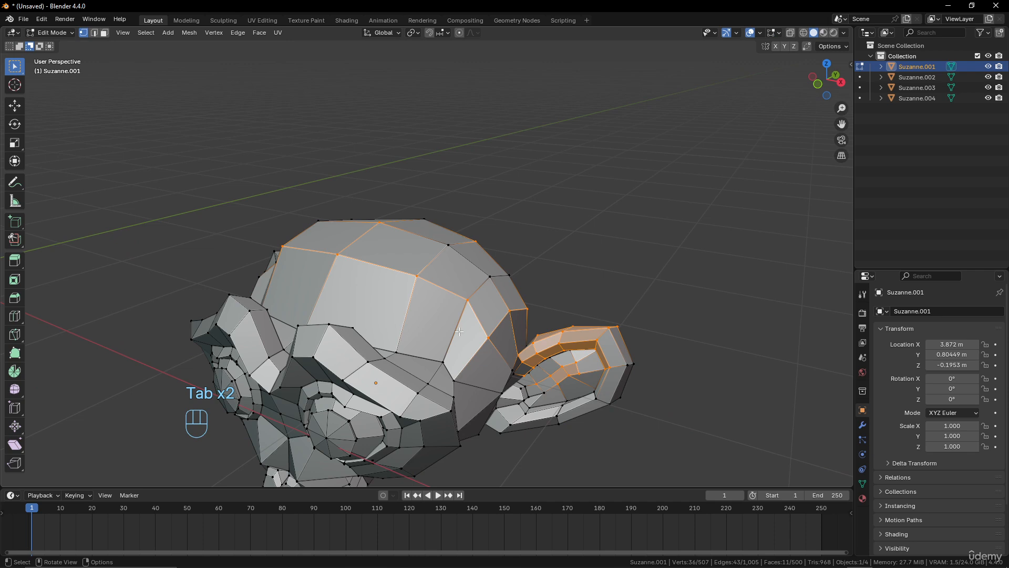
# Step: Leave Edit Mode and delete all four monkey objects from the scene
pyautogui.press('Tab')
pyautogui.scroll(-4, 453, 283)
pyautogui.keyDown('shift'); pyautogui.moveTo(263, 286); pyautogui.dragTo(442, 276, button='middle'); pyautogui.keyUp('shift')
pyautogui.moveTo(442, 276); pyautogui.dragTo(547, 307, button='middle')
pyautogui.scroll(-3, 547, 303)
pyautogui.moveTo(192, 89); pyautogui.dragTo(650, 339)
pyautogui.press('x')
pyautogui.click(652, 316)
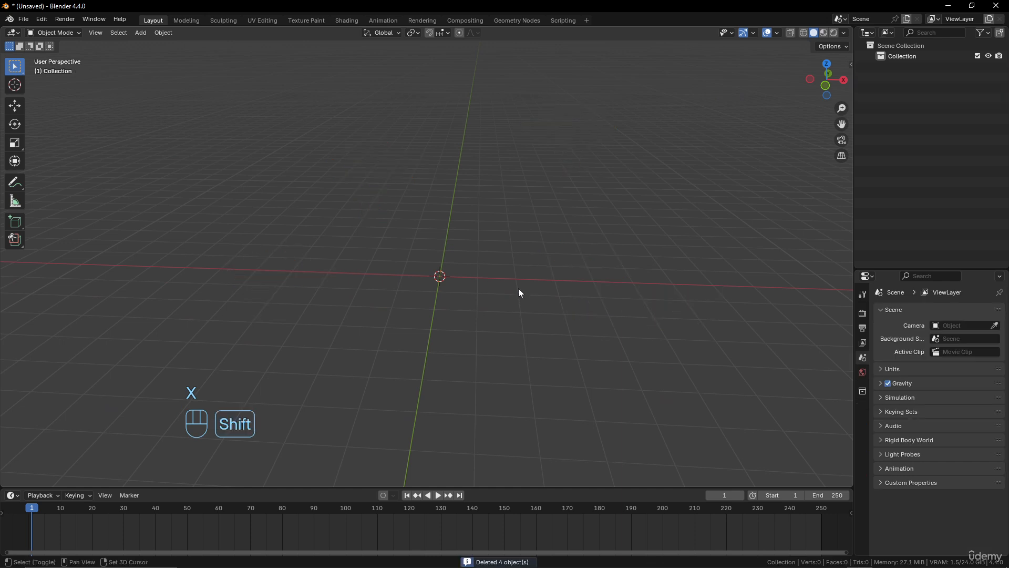
# Step: Add a UV sphere at the world origin and enter Edit Mode on it
pyautogui.hotkey('shift', 'a')
pyautogui.moveTo(519, 289)
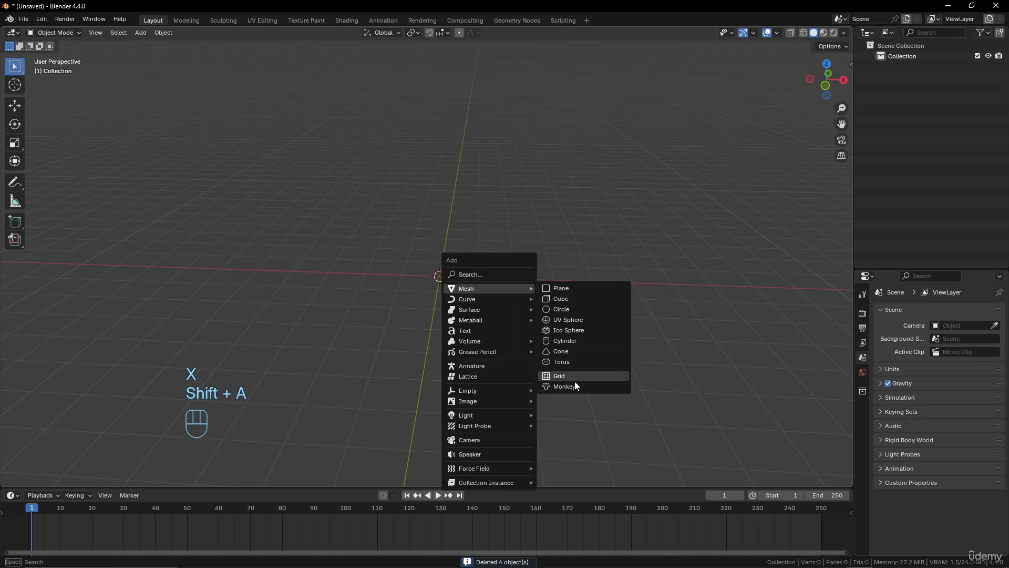
pyautogui.click(574, 320)
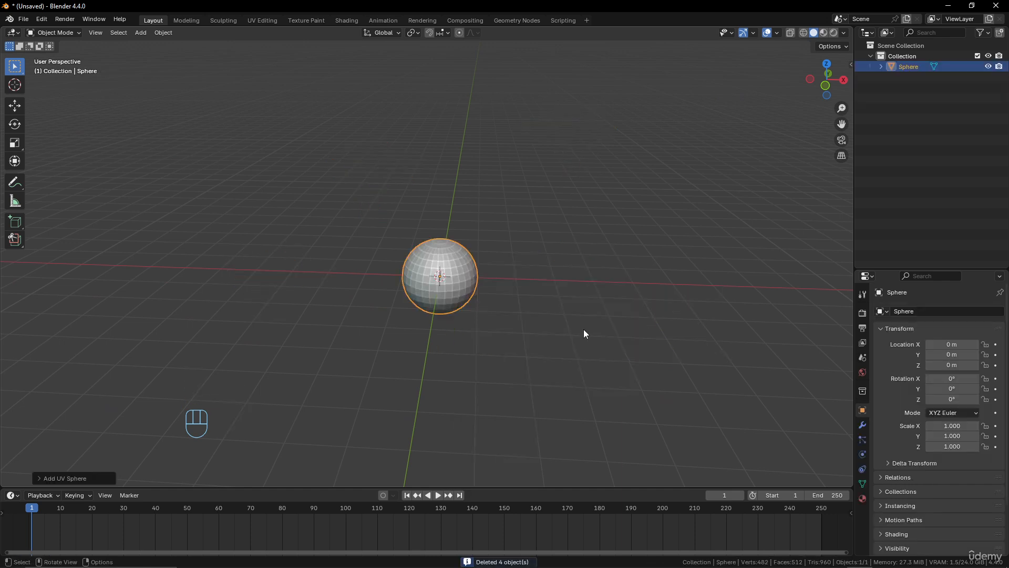
pyautogui.scroll(5, 577, 342)
pyautogui.moveTo(527, 328); pyautogui.dragTo(512, 358, button='middle')
pyautogui.scroll(1, 554, 335)
pyautogui.keyDown('shift'); pyautogui.moveTo(604, 336); pyautogui.dragTo(560, 318, button='middle'); pyautogui.keyUp('shift')
pyautogui.press('Tab')
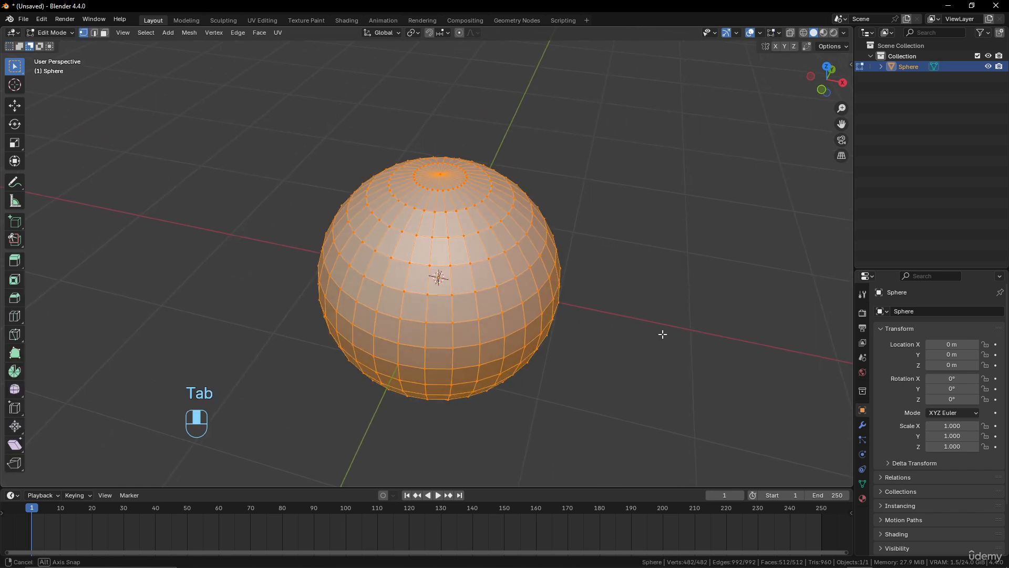
pyautogui.moveTo(660, 334); pyautogui.dragTo(621, 297, button='middle')
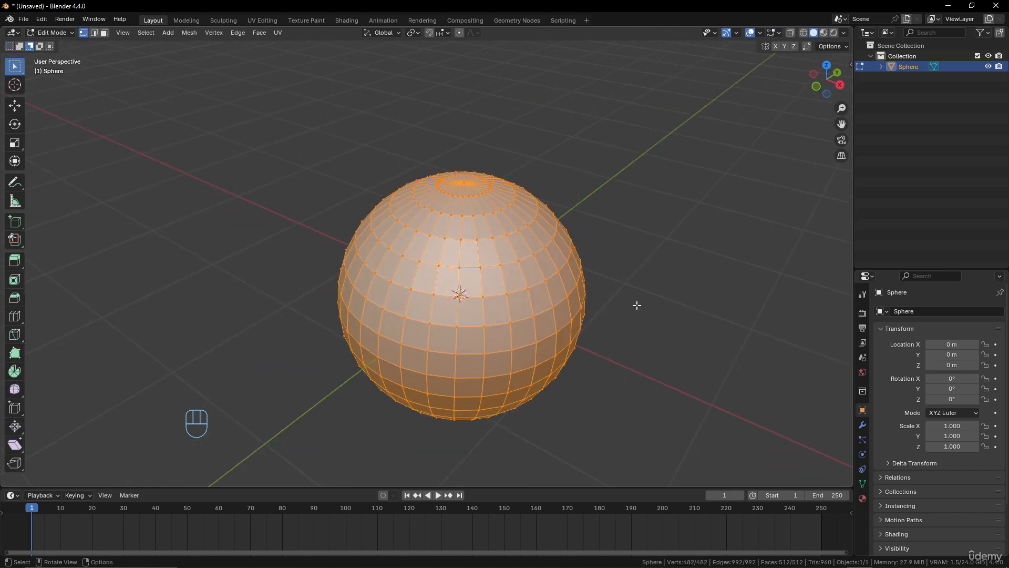
# Step: Loop-select four horizontal edge loops of the sphere one after another, ending with the lowest near its middle
pyautogui.keyDown('alt'); pyautogui.click(465, 268); pyautogui.keyUp('alt')
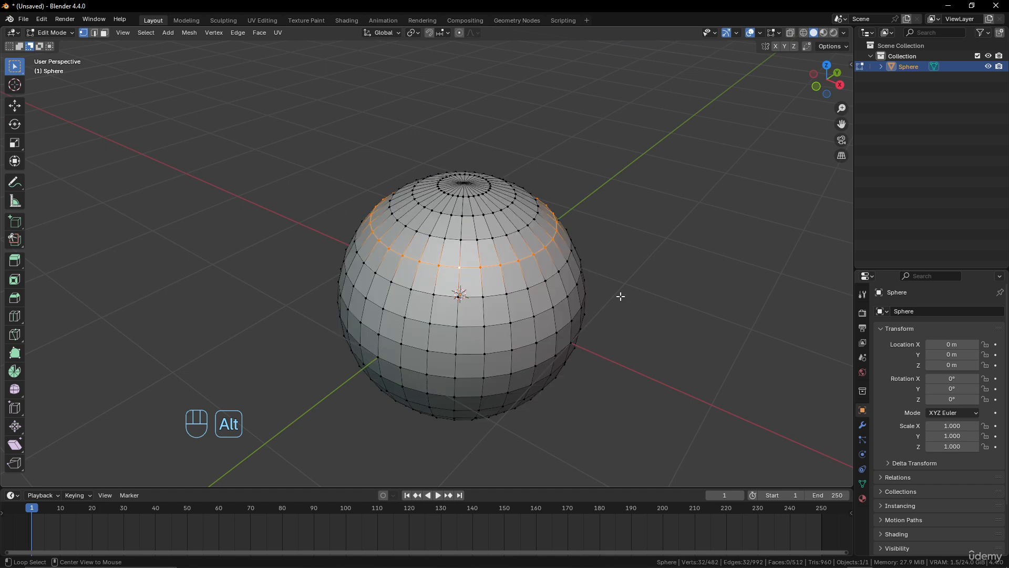
pyautogui.keyDown('alt'); pyautogui.click(466, 241); pyautogui.keyUp('alt')
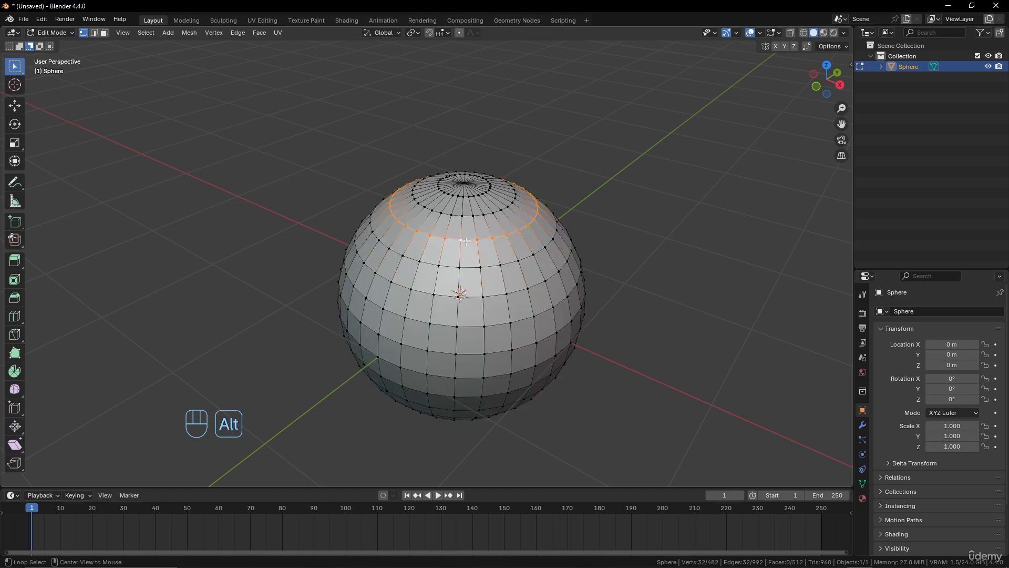
pyautogui.keyDown('alt'); pyautogui.click(471, 301); pyautogui.keyUp('alt')
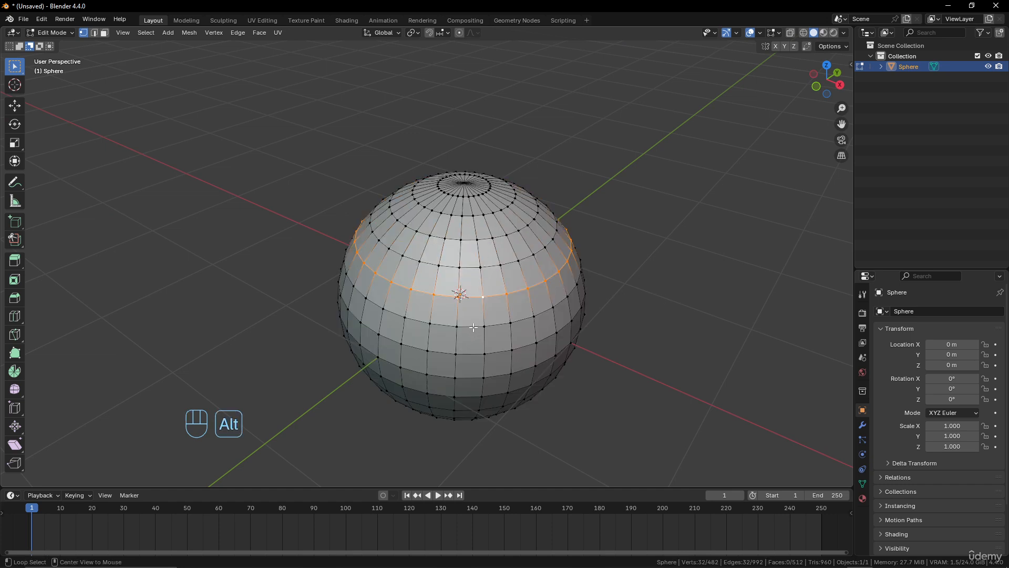
pyautogui.keyDown('alt'); pyautogui.click(473, 327); pyautogui.keyUp('alt')
pyautogui.scroll(1, 526, 359)
pyautogui.moveTo(497, 350); pyautogui.dragTo(490, 338, button='middle')
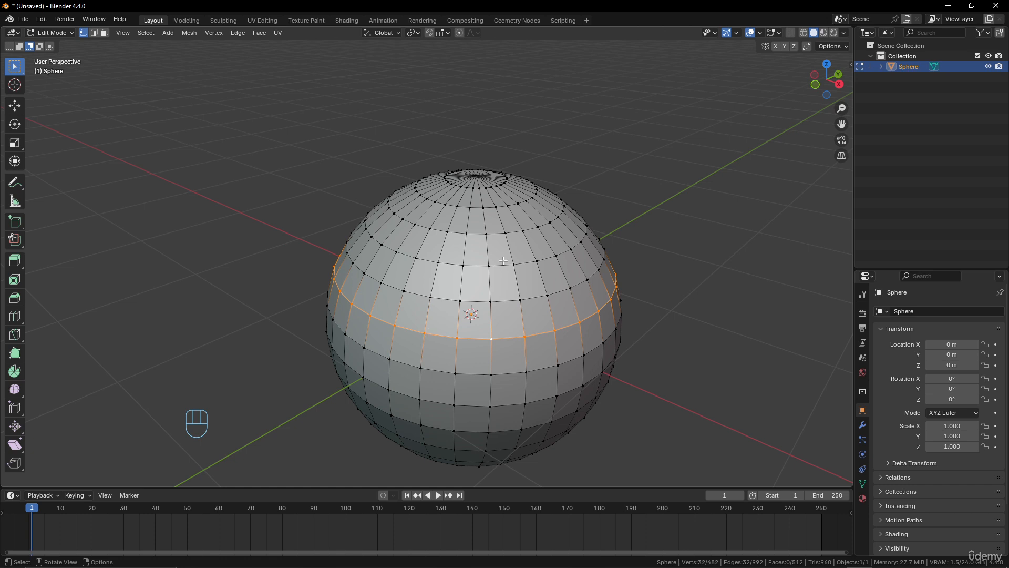
# Step: Select the four corner vertices of one face at the front of the sphere
pyautogui.click(460, 301)
pyautogui.keyDown('shift'); pyautogui.click(491, 301); pyautogui.keyUp('shift')
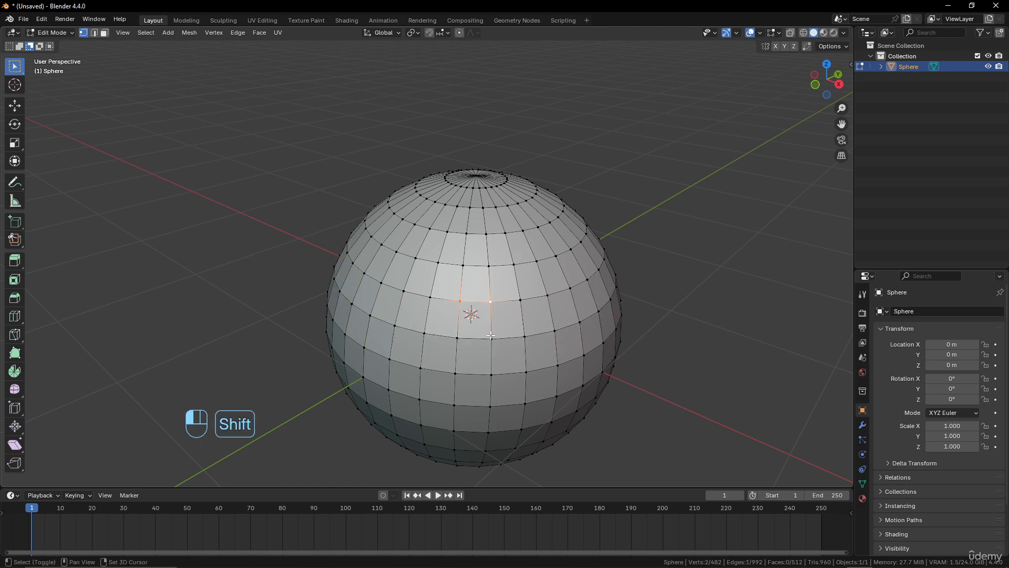
pyautogui.keyDown('shift'); pyautogui.click(491, 338); pyautogui.keyUp('shift')
pyautogui.keyDown('shift'); pyautogui.click(462, 335); pyautogui.keyUp('shift')
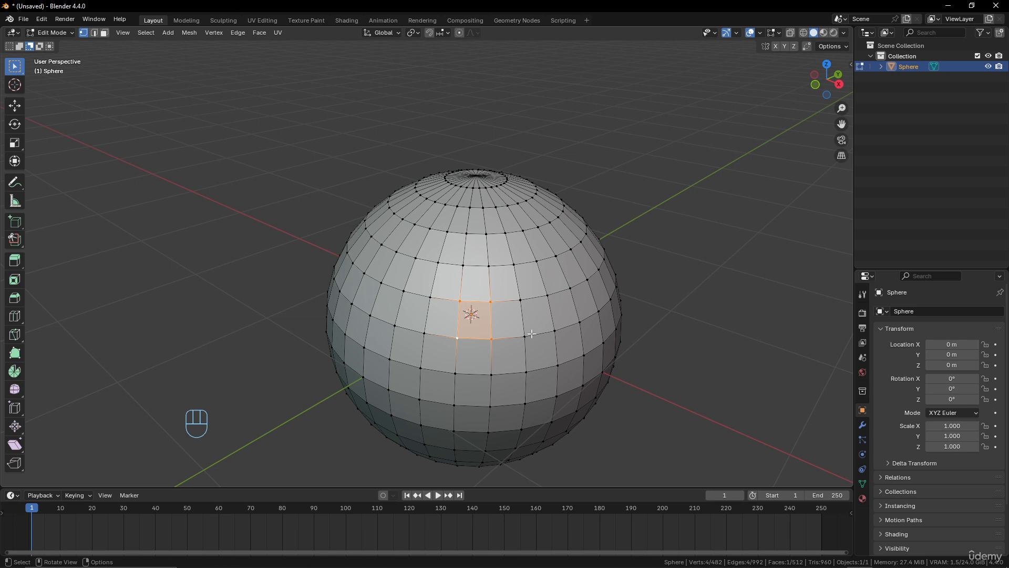
# Step: Replace the selection with the full horizontal edge loop along that face's lower edge
pyautogui.keyDown('alt'); pyautogui.click(512, 338); pyautogui.keyUp('alt')
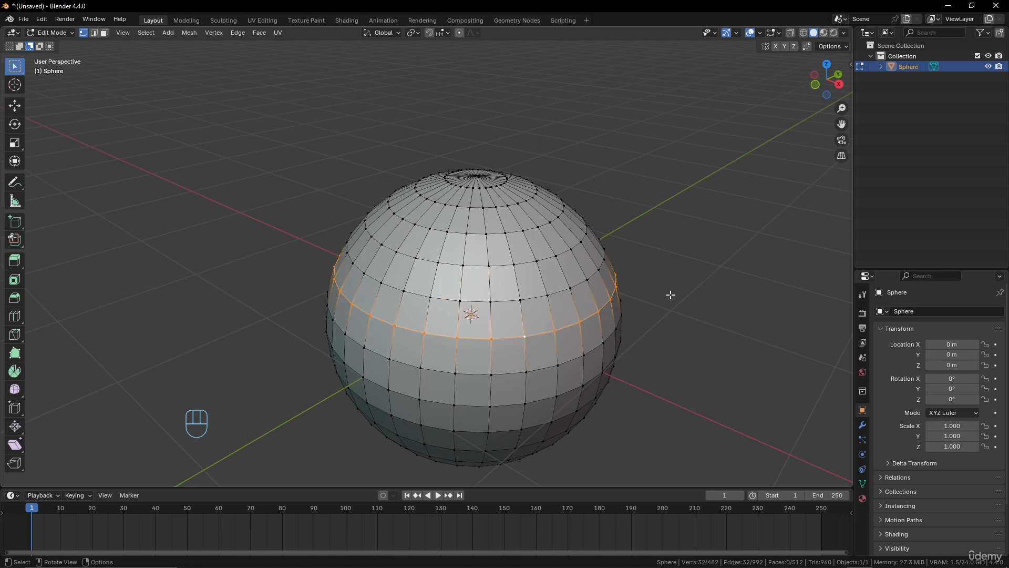
pyautogui.moveTo(669, 293); pyautogui.dragTo(465, 314, button='middle')
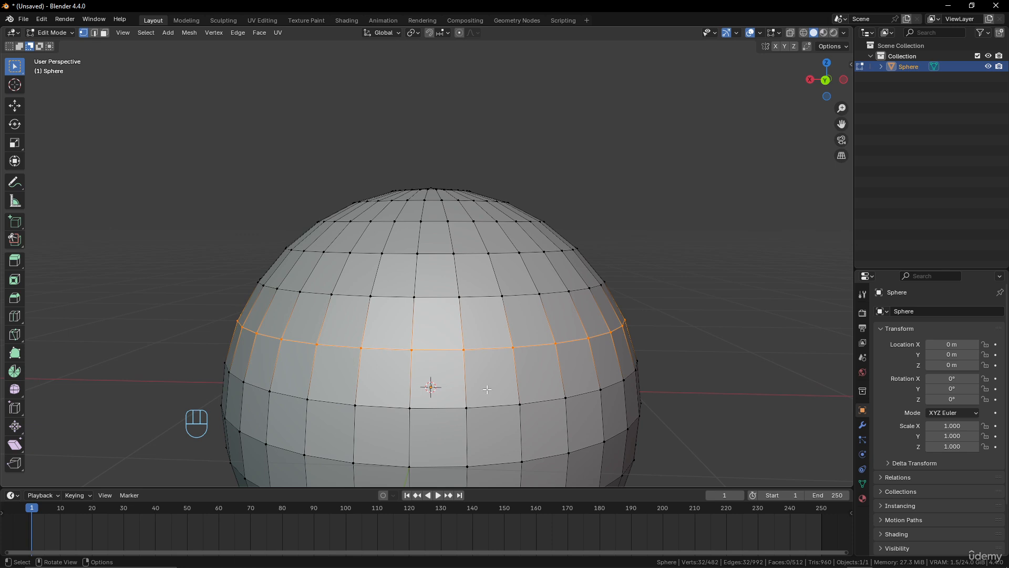
pyautogui.moveTo(487, 390); pyautogui.dragTo(519, 392, button='middle')
# Step: Select the four corner vertices of a single face on the opposite side of the sphere
pyautogui.click(497, 318)
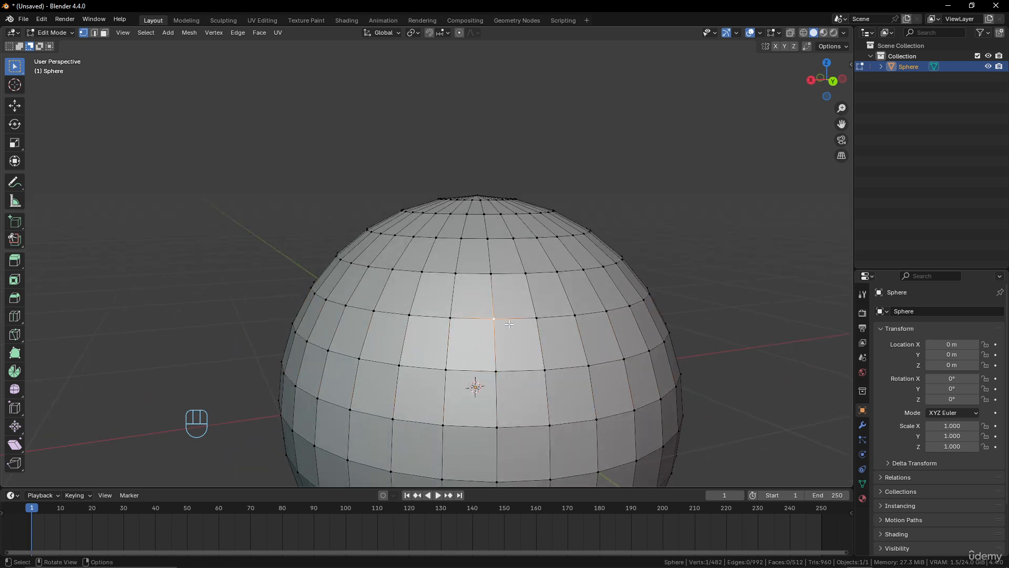
pyautogui.moveTo(493, 335); pyautogui.dragTo(469, 340, button='middle')
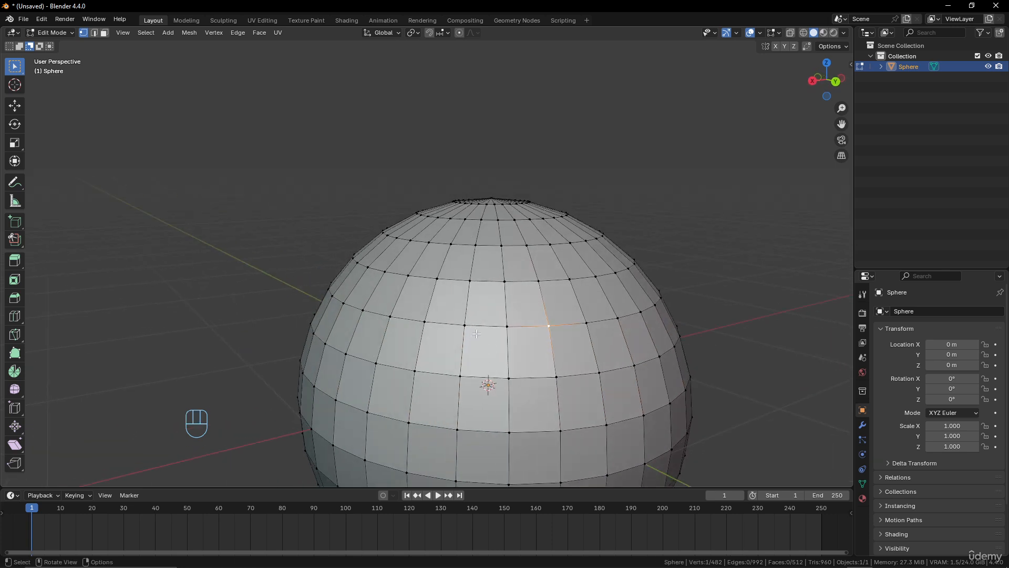
pyautogui.click(473, 332)
pyautogui.keyDown('shift'); pyautogui.click(492, 382); pyautogui.keyUp('shift')
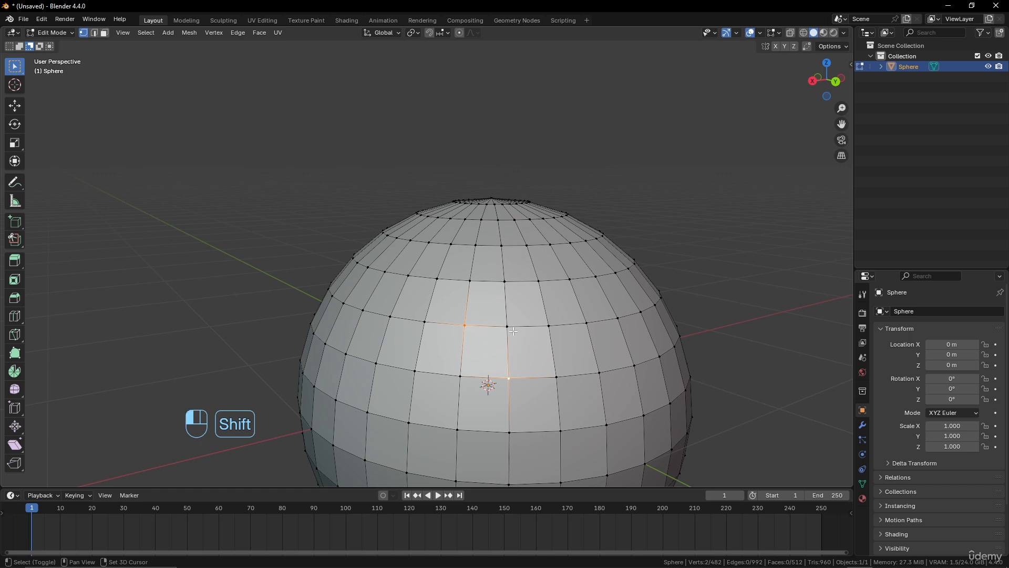
pyautogui.keyDown('shift'); pyautogui.click(507, 327); pyautogui.keyUp('shift')
pyautogui.keyDown('shift'); pyautogui.click(460, 376); pyautogui.keyUp('shift')
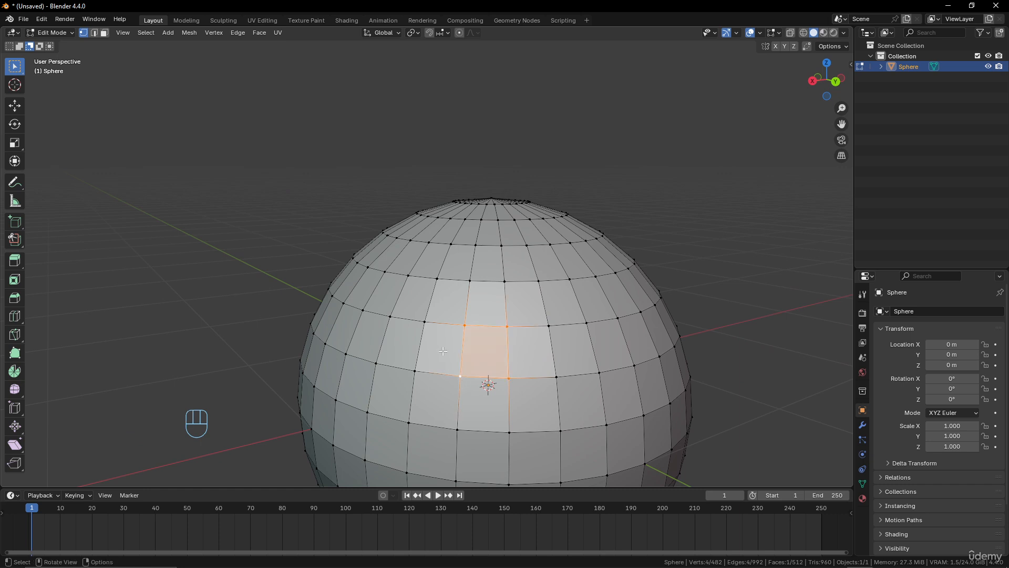
# Step: Try to select a patch of faces on the sphere with box selection in subtract mode
pyautogui.press('c')
pyautogui.press('c')
pyautogui.rightClick(482, 338)
pyautogui.moveTo(374, 304); pyautogui.dragTo(643, 455)
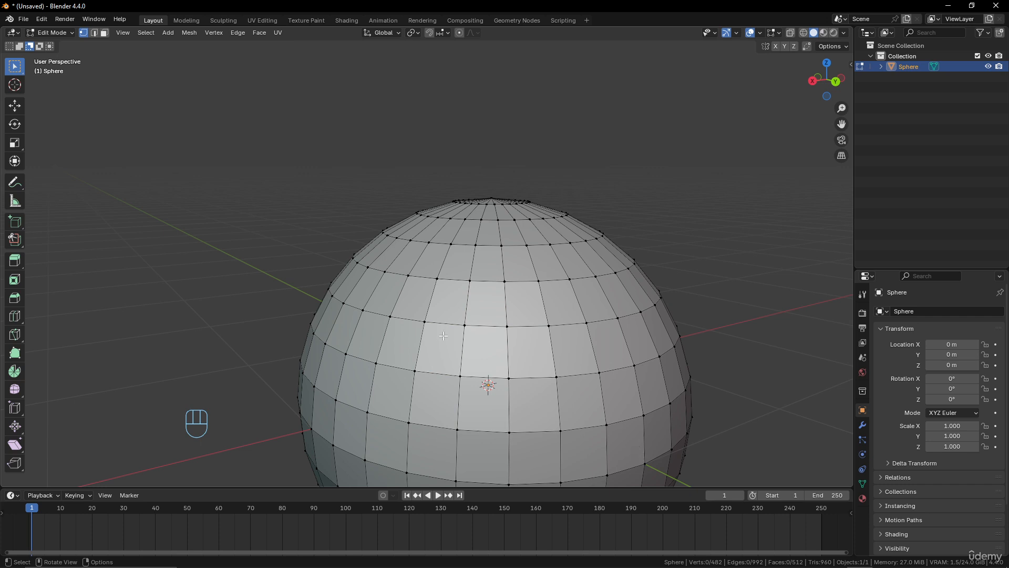
pyautogui.moveTo(368, 304); pyautogui.dragTo(661, 461)
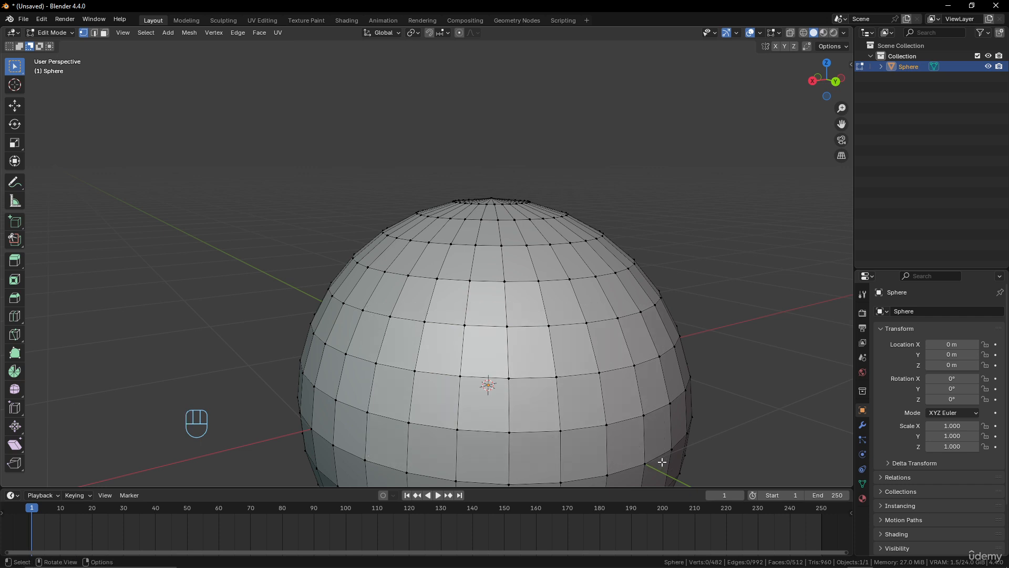
# Step: Set box selection to start a new selection, select a patch of faces on the sphere, and triangulate them
pyautogui.click(9, 47)
pyautogui.moveTo(392, 276); pyautogui.dragTo(642, 459)
pyautogui.scroll(-3, 570, 367)
pyautogui.scroll(2, 443, 191)
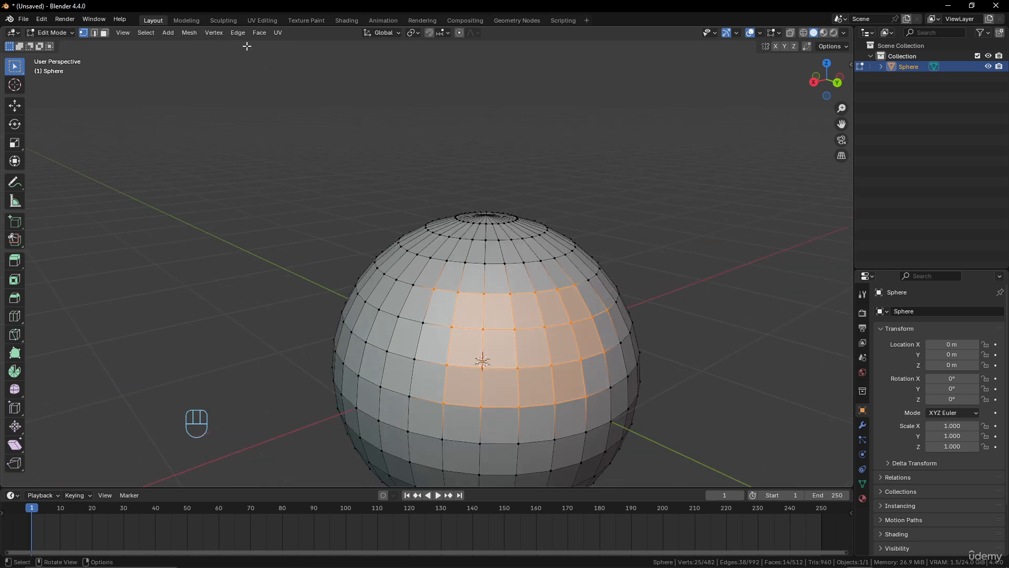
pyautogui.click(260, 33)
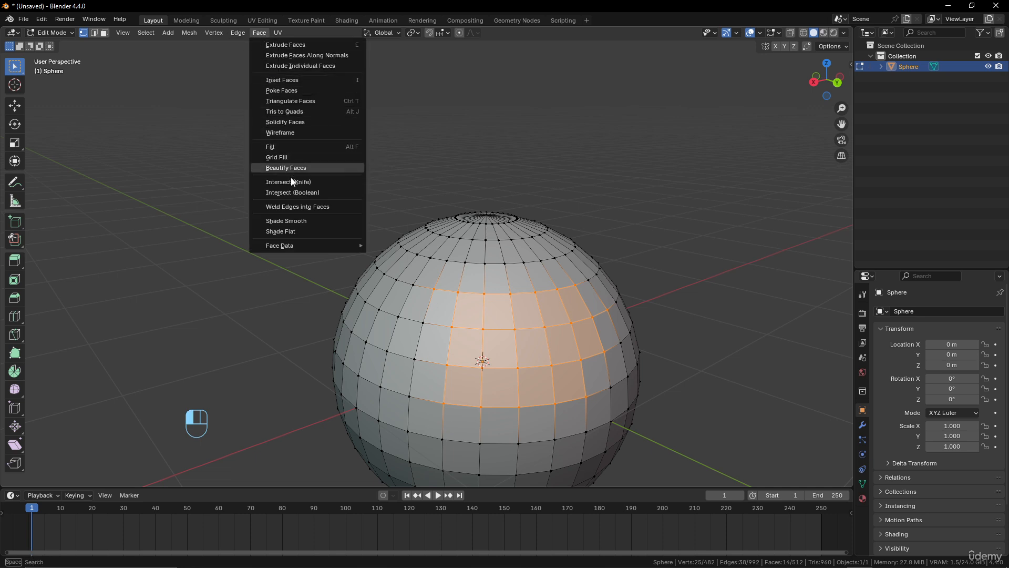
pyautogui.click(294, 101)
# Step: Loop-select the horizontal edge loop that runs into the triangulated patch
pyautogui.moveTo(462, 321); pyautogui.dragTo(486, 359, button='middle')
pyautogui.keyDown('alt'); pyautogui.click(442, 308); pyautogui.keyUp('alt')
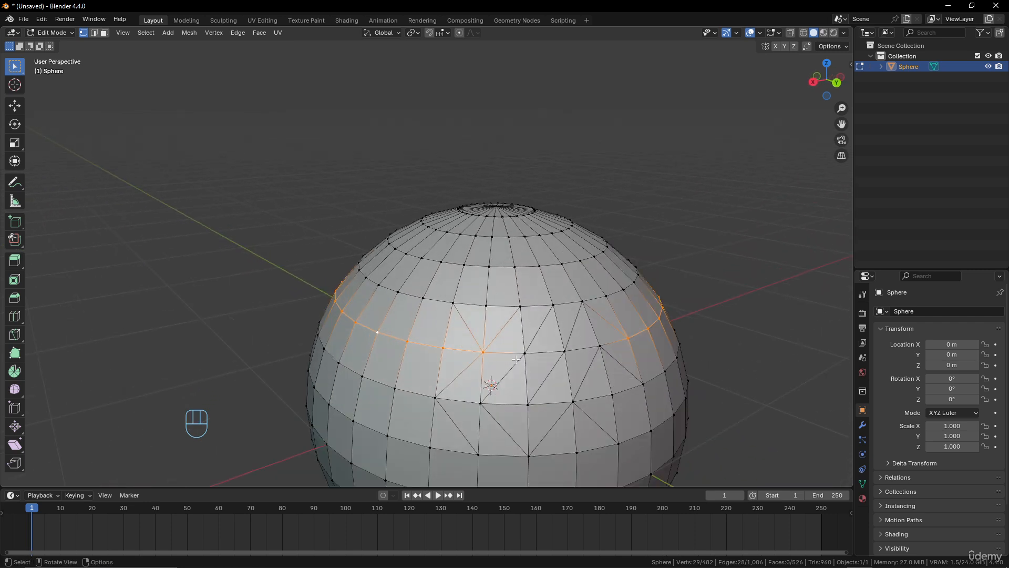
pyautogui.moveTo(596, 343); pyautogui.dragTo(557, 315, button='middle')
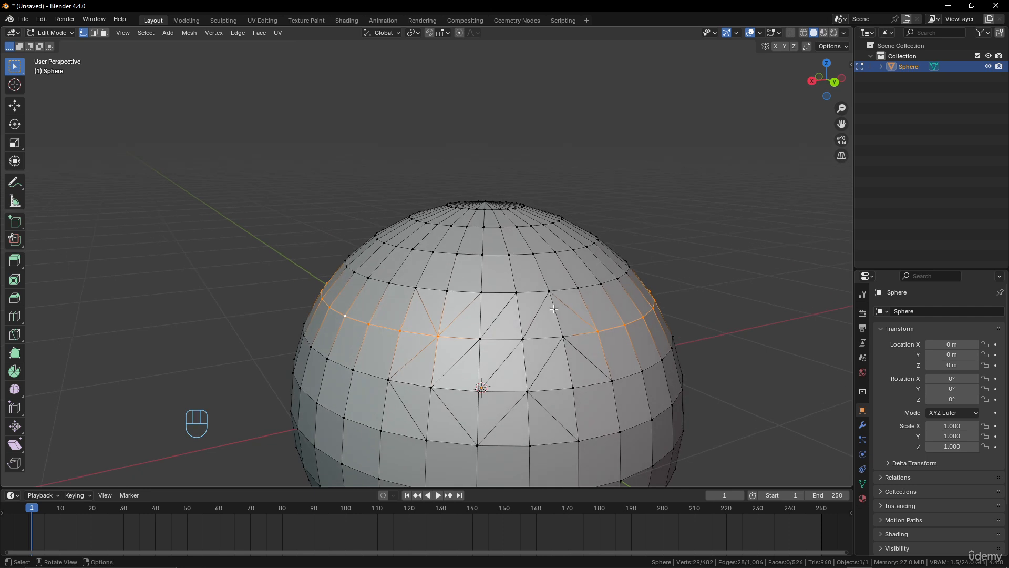
pyautogui.scroll(2, 443, 363)
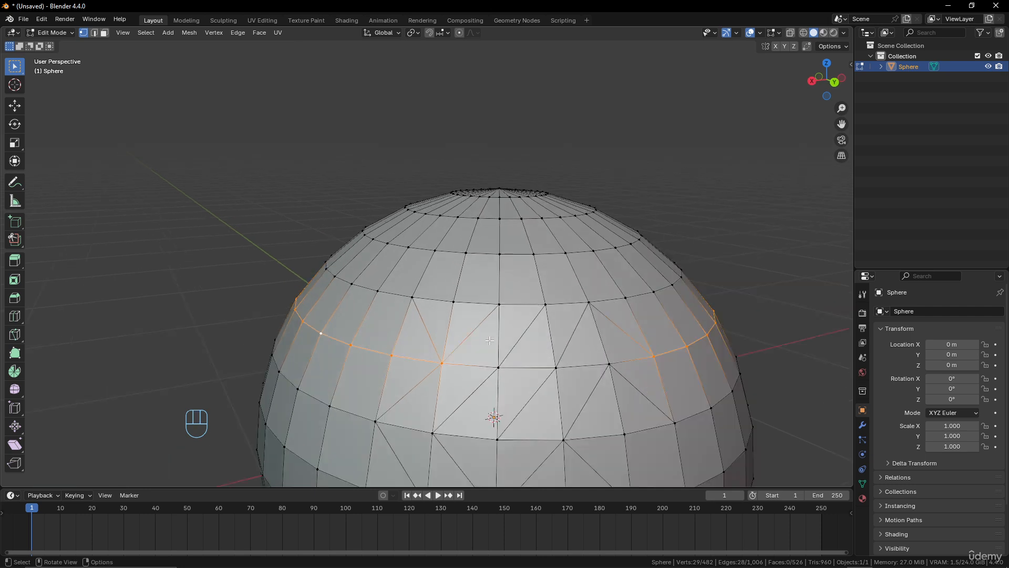
pyautogui.keyDown('shift'); pyautogui.moveTo(442, 391); pyautogui.dragTo(440, 321, button='middle'); pyautogui.keyUp('shift')
# Step: Select the end vertices of a diagonal and of a vertical edge in the patch, then reselect the edge loop leading into it
pyautogui.click(441, 317)
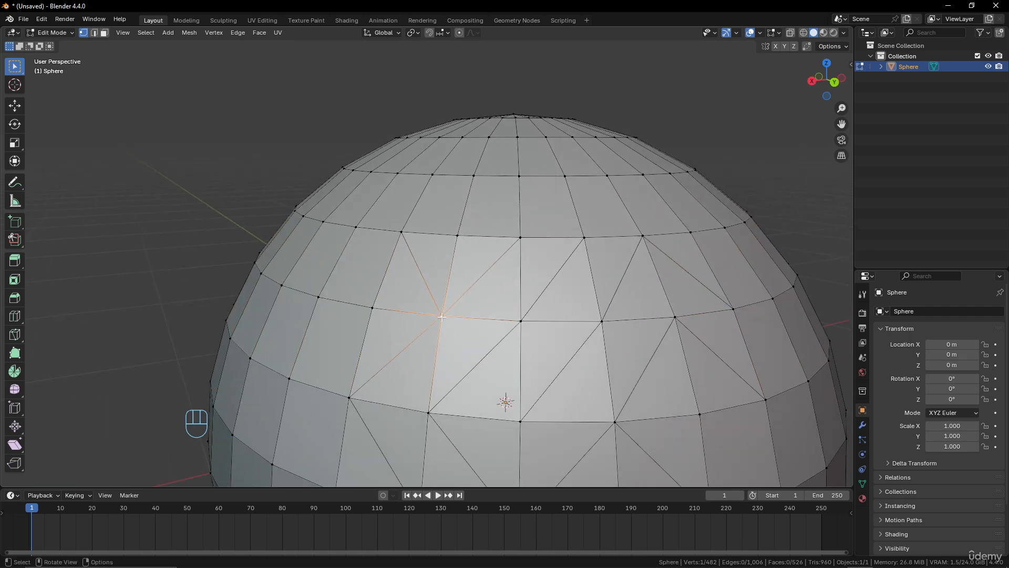
pyautogui.keyDown('shift'); pyautogui.click(517, 240); pyautogui.keyUp('shift')
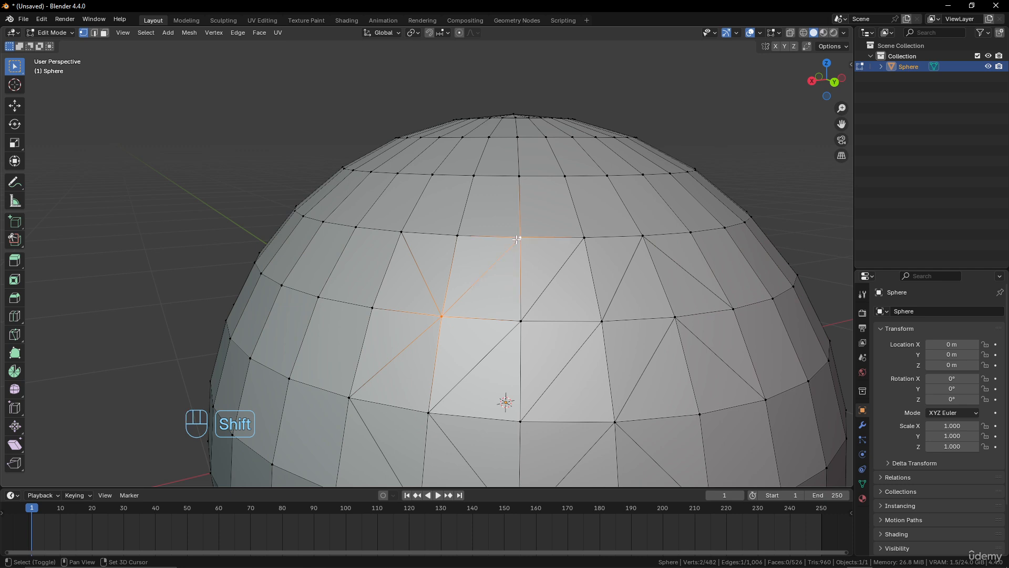
pyautogui.keyDown('shift'); pyautogui.click(440, 317); pyautogui.keyUp('shift')
pyautogui.keyDown('shift'); pyautogui.click(522, 320); pyautogui.keyUp('shift')
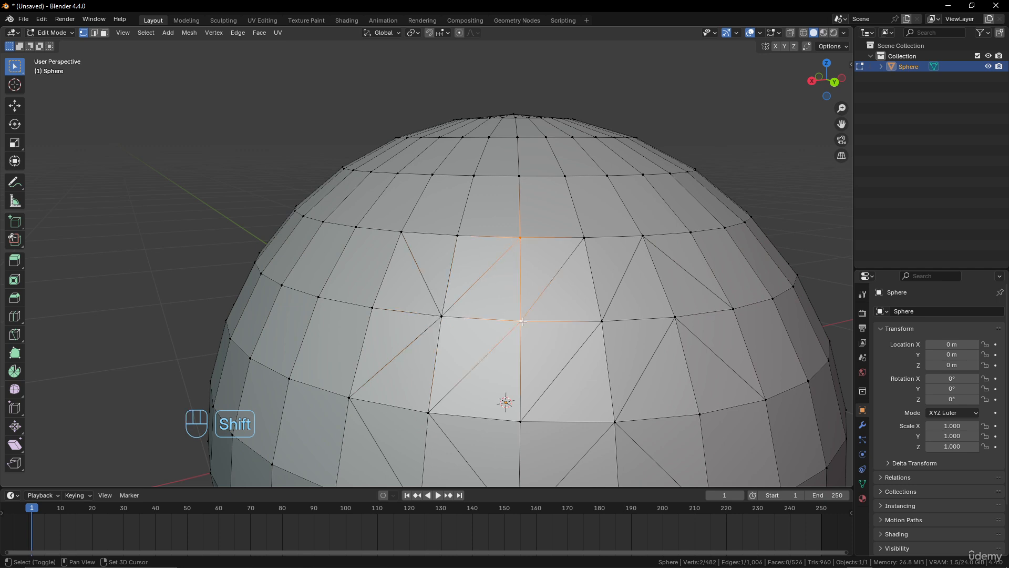
pyautogui.keyDown('alt'); pyautogui.click(354, 304); pyautogui.keyUp('alt')
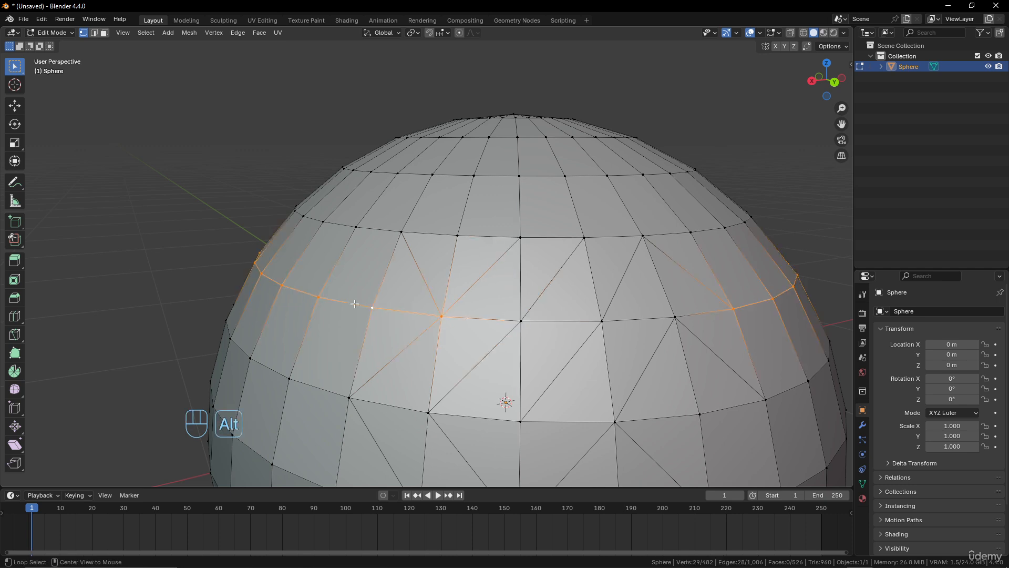
# Step: Undo the recent selections and the triangulation of the face patch to restore the sphere's quads
pyautogui.scroll(-6, 509, 293)
pyautogui.hotkey('ctrl', 'z')
pyautogui.hotkey('ctrl', 'z')
pyautogui.hotkey('ctrl', 'z')
pyautogui.hotkey('ctrl', 'z')
pyautogui.hotkey('ctrl', 'z')
pyautogui.hotkey('ctrl', 'z')
pyautogui.hotkey('ctrl', 'z')
pyautogui.hotkey('ctrl', 'z')
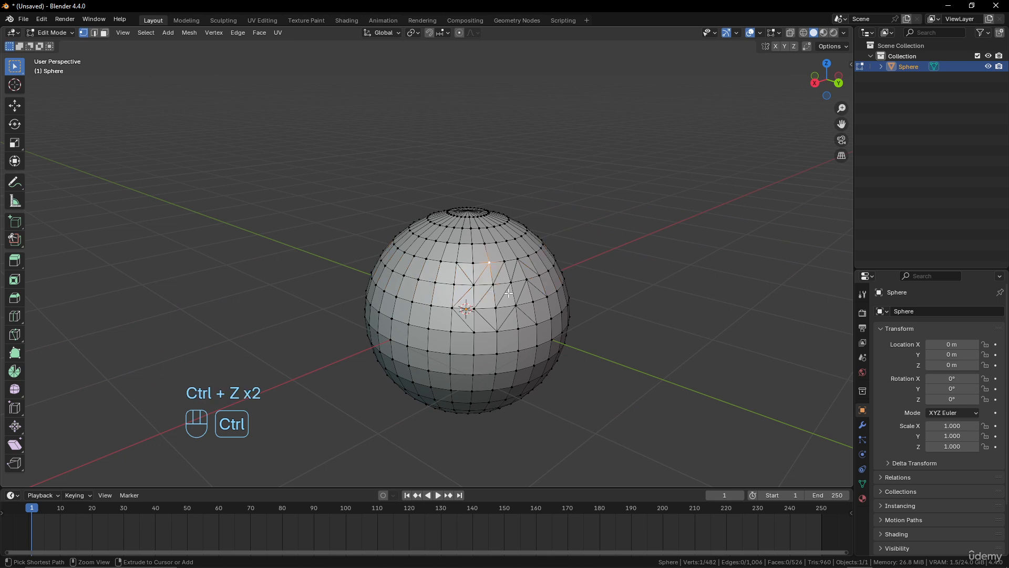
# Step: Loop-select a horizontal edge loop on the sphere's upper half, grow the selection by one ring, and shrink it again
pyautogui.moveTo(502, 293); pyautogui.dragTo(481, 319, button='middle')
pyautogui.scroll(3, 536, 289)
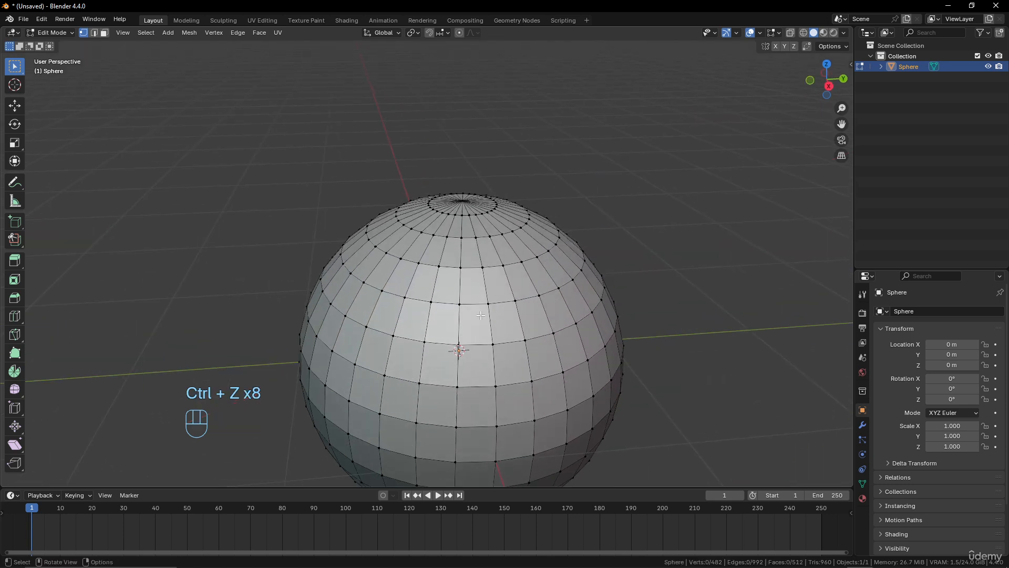
pyautogui.scroll(-2, 533, 313)
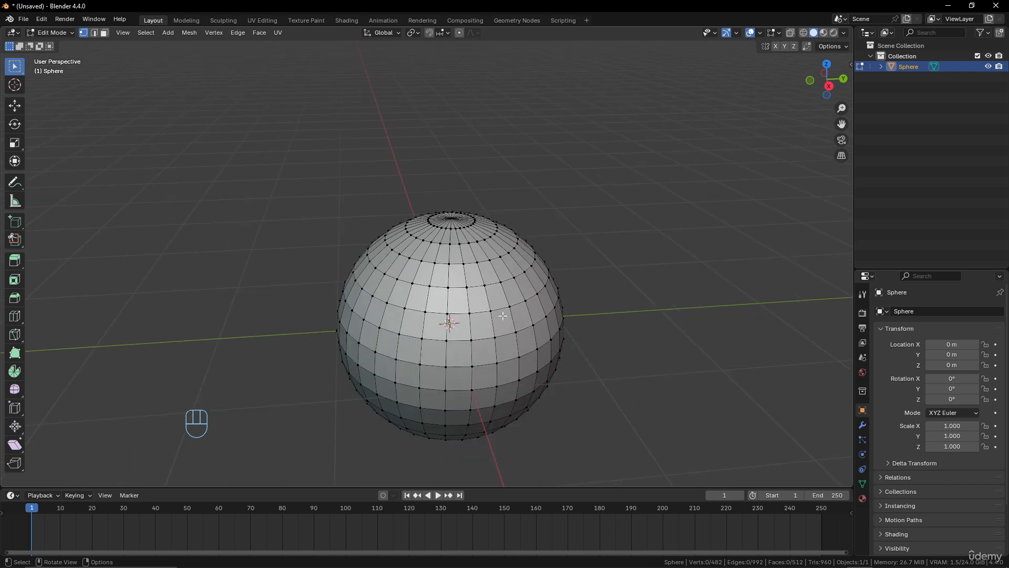
pyautogui.scroll(1, 500, 316)
pyautogui.keyDown('alt'); pyautogui.click(490, 326); pyautogui.keyUp('alt')
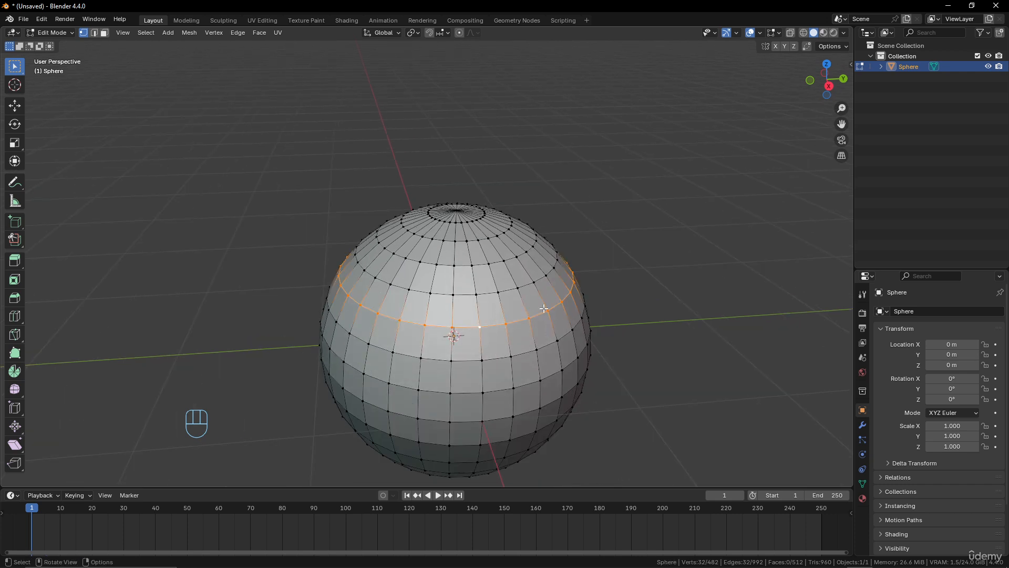
pyautogui.press('ctrl+KP_Add')
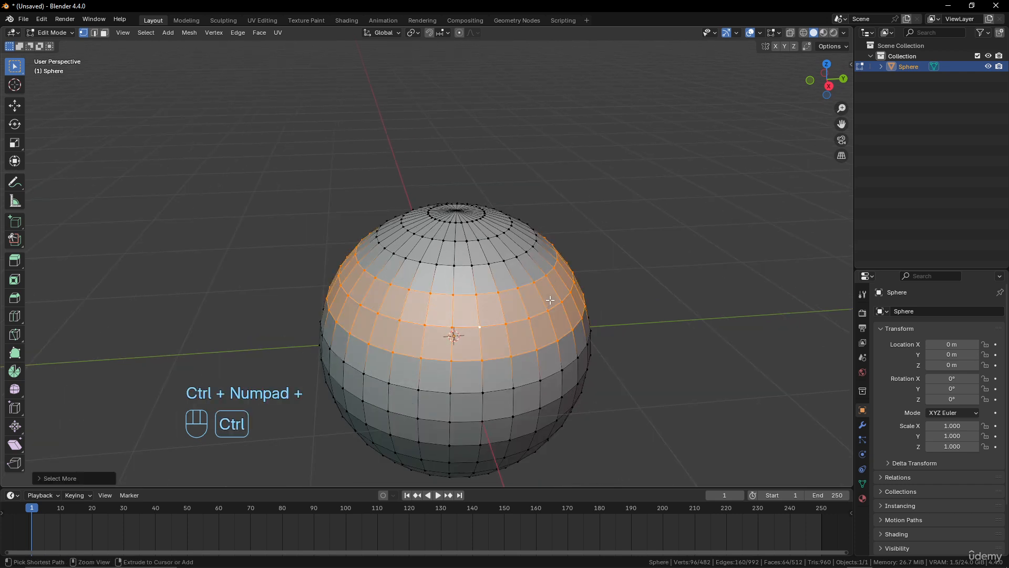
pyautogui.press('ctrl+KP_Subtract')
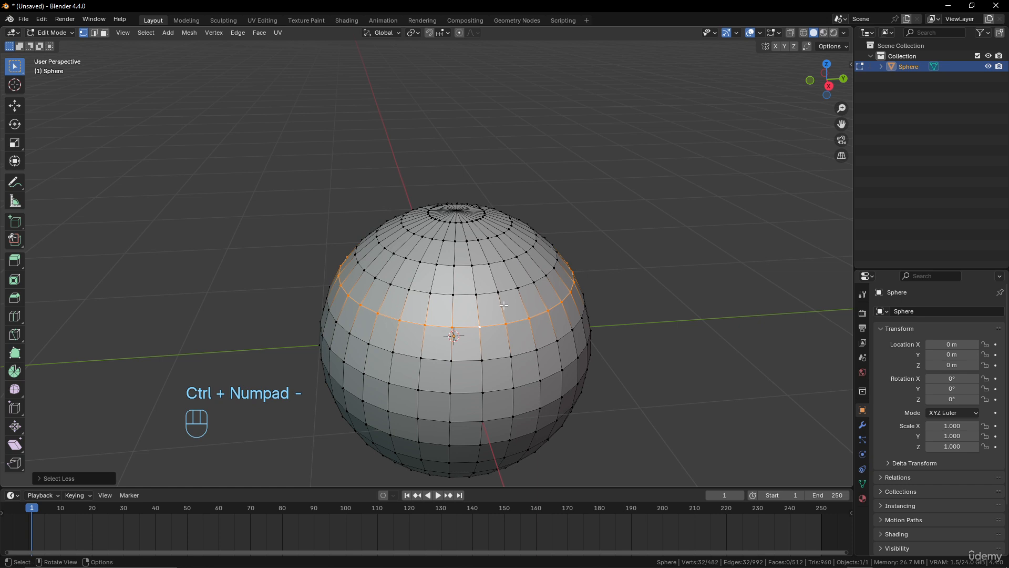
# Step: Select one vertex on an upper ring and pick the shortest path to a vertex seven edges along the same ring
pyautogui.scroll(3, 503, 305)
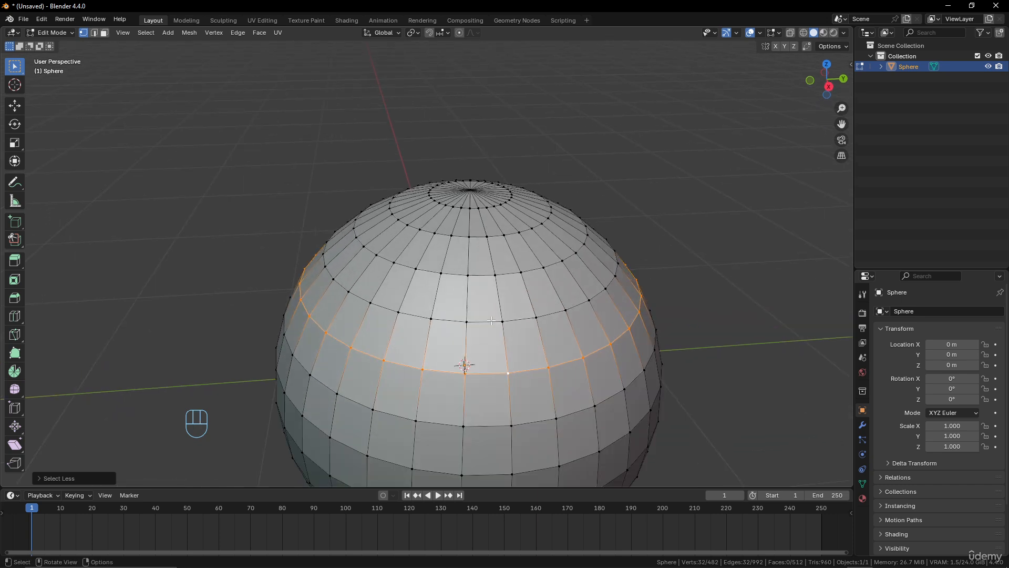
pyautogui.click(371, 303)
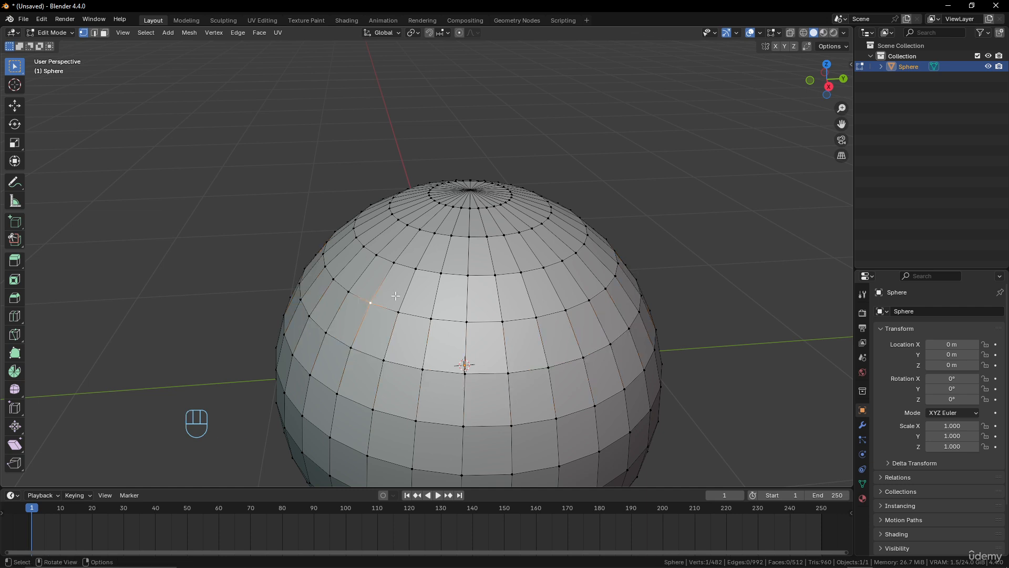
pyautogui.keyDown('ctrl'); pyautogui.click(590, 300); pyautogui.keyUp('ctrl')
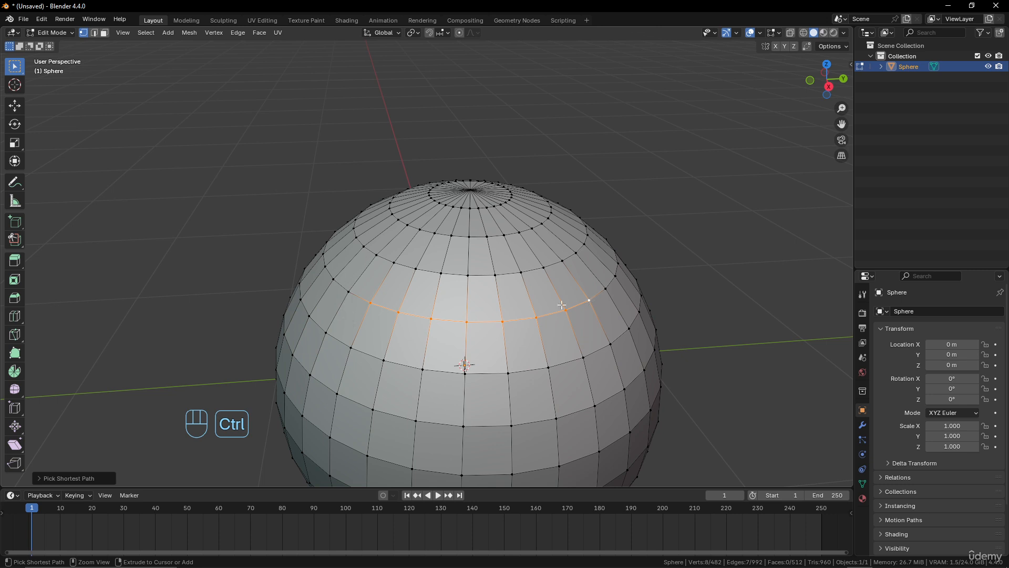
# Step: Extend the vertex selection two vertices along the ring and add the two rows below to cover a two-by-two block of faces
pyautogui.moveTo(424, 293); pyautogui.dragTo(551, 315, button='middle')
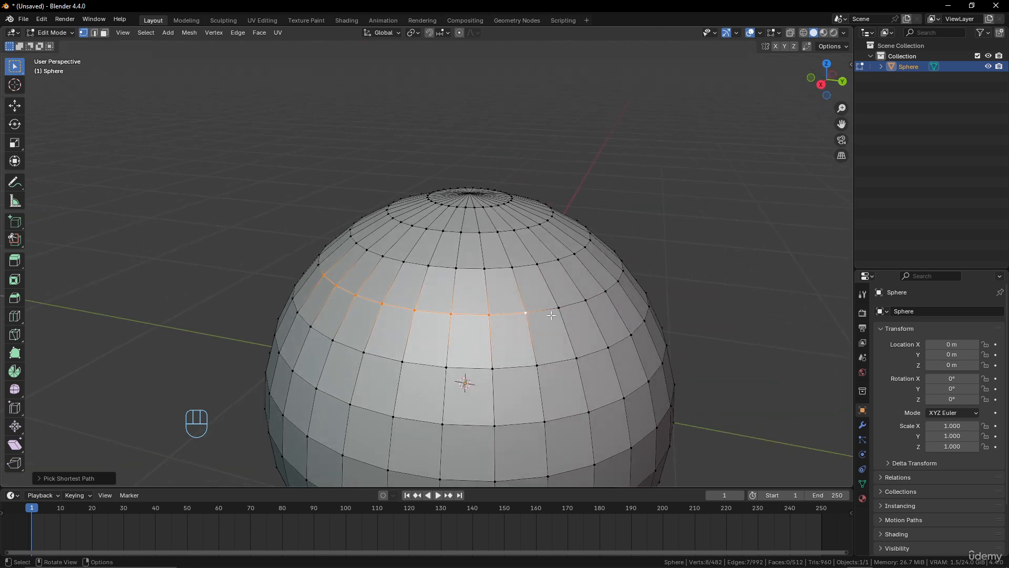
pyautogui.keyDown('shift'); pyautogui.click(559, 307); pyautogui.keyUp('shift')
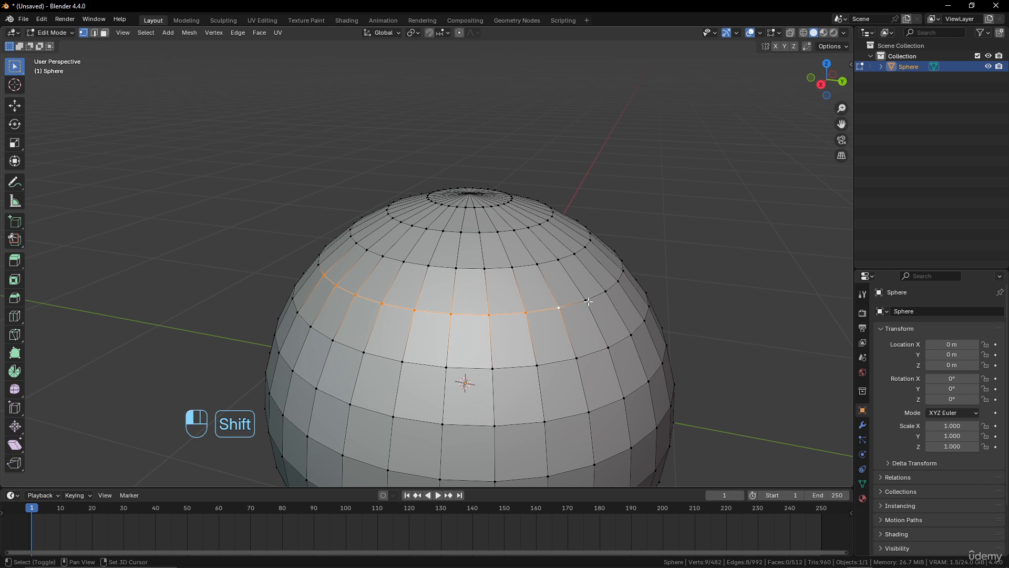
pyautogui.keyDown('shift'); pyautogui.click(585, 301); pyautogui.keyUp('shift')
pyautogui.keyDown('shift'); pyautogui.click(608, 348); pyautogui.keyUp('shift')
pyautogui.keyDown('shift'); pyautogui.click(576, 358); pyautogui.keyUp('shift')
pyautogui.keyDown('shift'); pyautogui.click(536, 365); pyautogui.keyUp('shift')
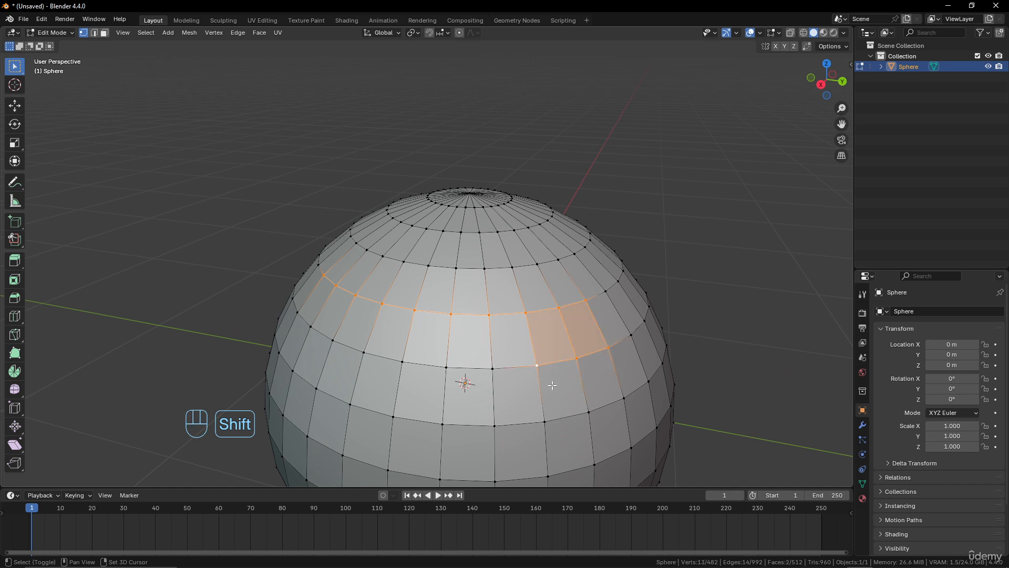
pyautogui.keyDown('shift'); pyautogui.click(545, 421); pyautogui.keyUp('shift')
pyautogui.keyDown('shift'); pyautogui.click(588, 412); pyautogui.keyUp('shift')
pyautogui.keyDown('shift'); pyautogui.click(624, 398); pyautogui.keyUp('shift')
pyautogui.scroll(-4, 541, 342)
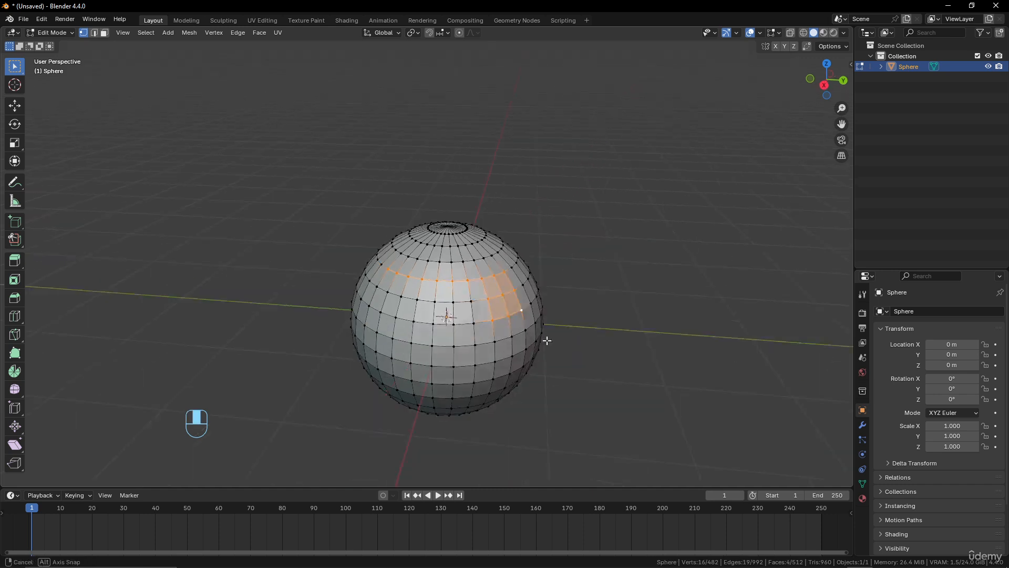
# Step: Loop-select a horizontal edge loop on the sphere's upper half, and replace it with the loop around the middle
pyautogui.moveTo(540, 342); pyautogui.dragTo(582, 340, button='middle')
pyautogui.moveTo(478, 288); pyautogui.dragTo(461, 286, button='middle')
pyautogui.keyDown('alt'); pyautogui.click(467, 308); pyautogui.keyUp('alt')
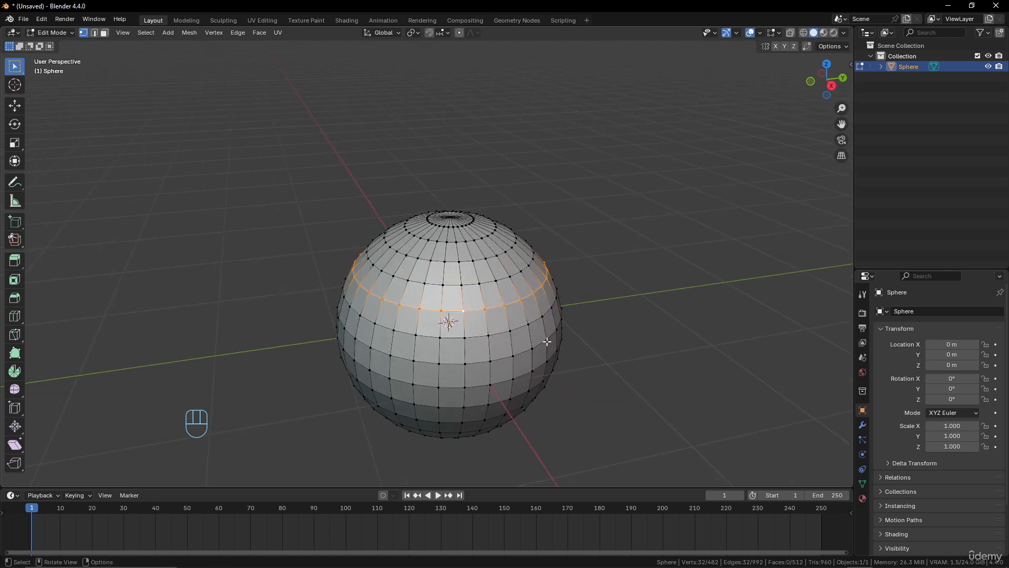
pyautogui.moveTo(544, 339); pyautogui.dragTo(523, 335, button='middle')
pyautogui.keyDown('alt'); pyautogui.click(504, 352); pyautogui.keyUp('alt')
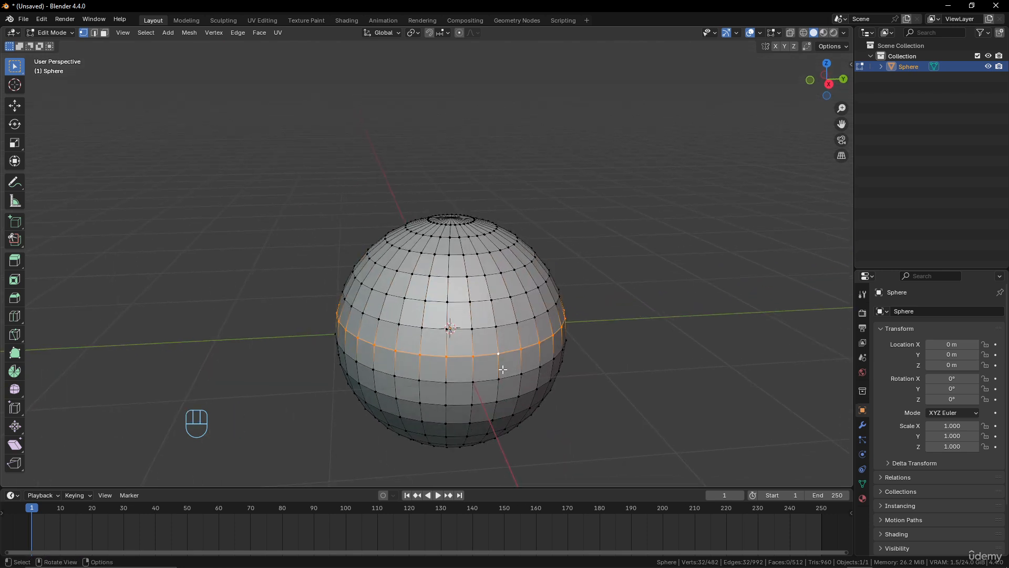
# Step: Select the shortest path of seven vertices along a horizontal ring and add four vertices above one end to cover two faces
pyautogui.click(497, 327)
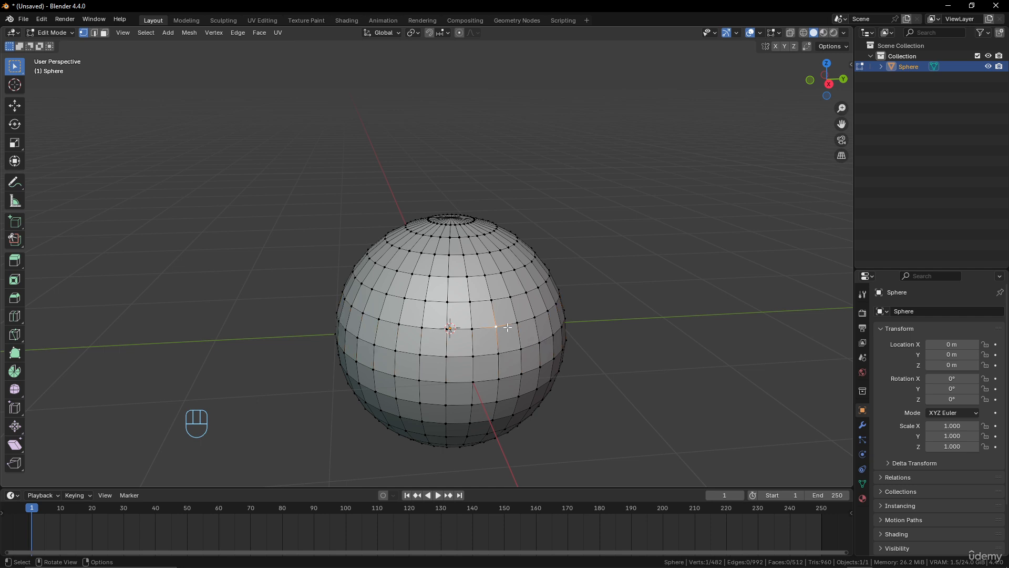
pyautogui.keyDown('ctrl'); pyautogui.click(360, 308); pyautogui.keyUp('ctrl')
pyautogui.moveTo(360, 308); pyautogui.dragTo(473, 322, button='middle')
pyautogui.scroll(2, 431, 316)
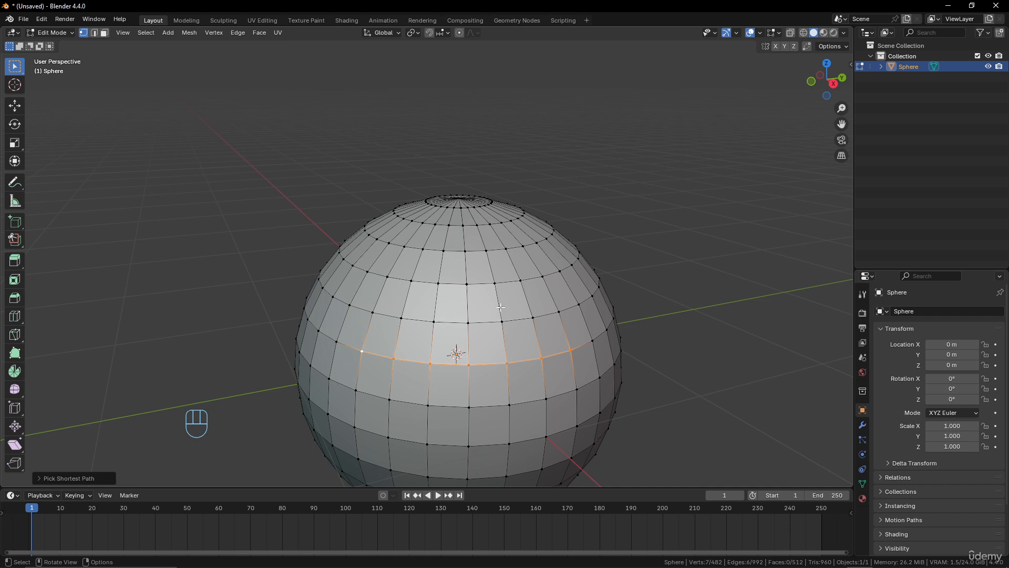
pyautogui.keyDown('shift'); pyautogui.click(373, 313); pyautogui.keyUp('shift')
pyautogui.keyDown('shift'); pyautogui.click(387, 278); pyautogui.keyUp('shift')
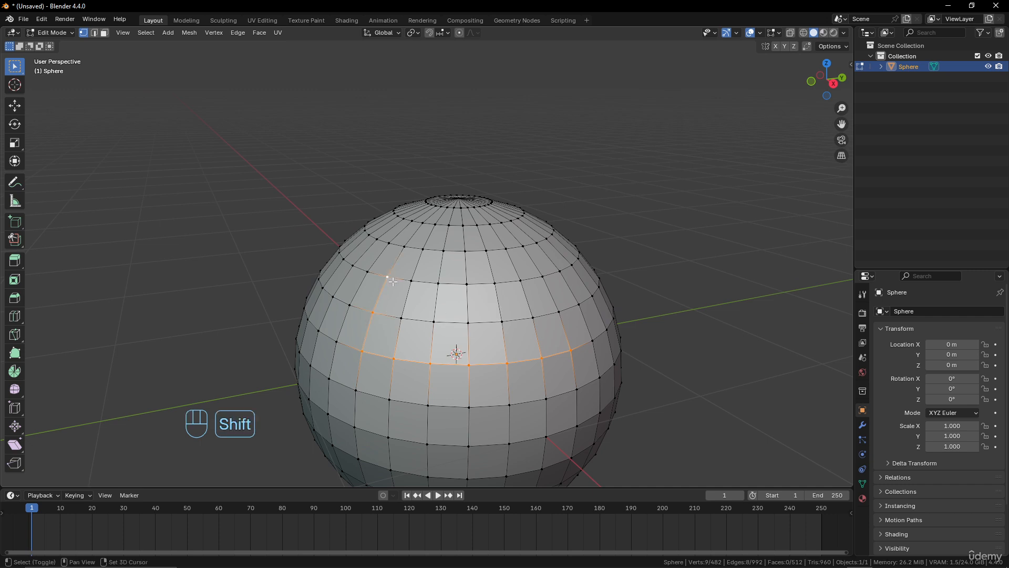
pyautogui.keyDown('shift'); pyautogui.click(411, 282); pyautogui.keyUp('shift')
pyautogui.keyDown('shift'); pyautogui.click(402, 318); pyautogui.keyUp('shift')
pyautogui.moveTo(455, 319); pyautogui.dragTo(443, 318, button='middle')
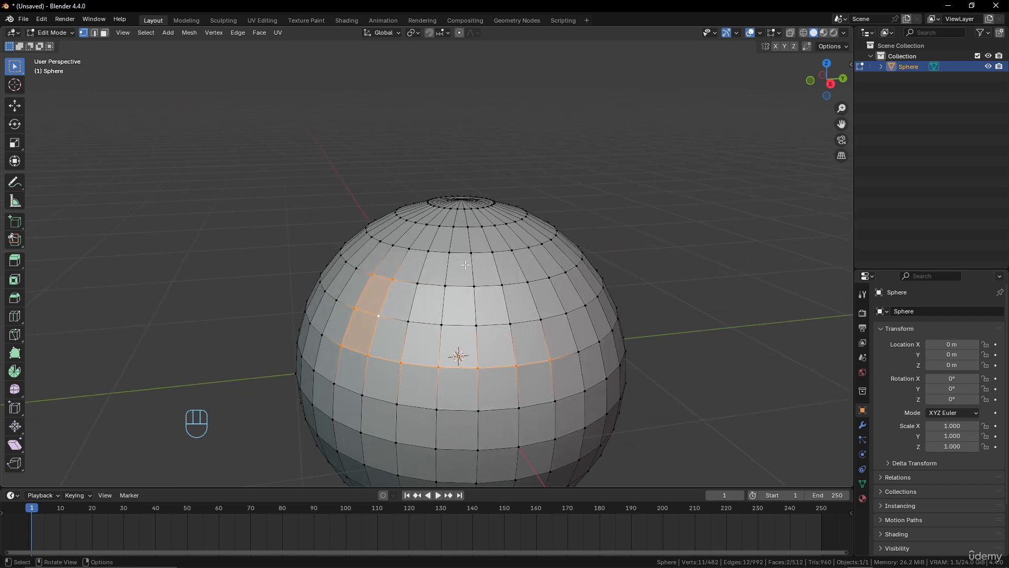
# Step: Loop-select four alternating horizontal edge loops from the upper to the lower part of the sphere
pyautogui.keyDown('alt'); pyautogui.click(461, 323); pyautogui.keyUp('alt')
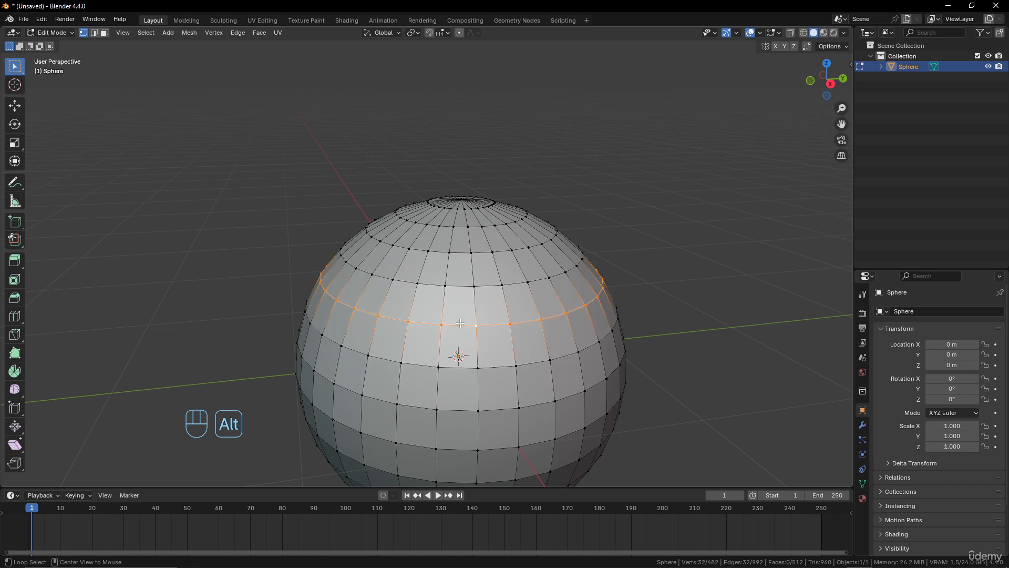
pyautogui.moveTo(459, 349); pyautogui.dragTo(459, 363, button='middle')
pyautogui.scroll(-2, 461, 386)
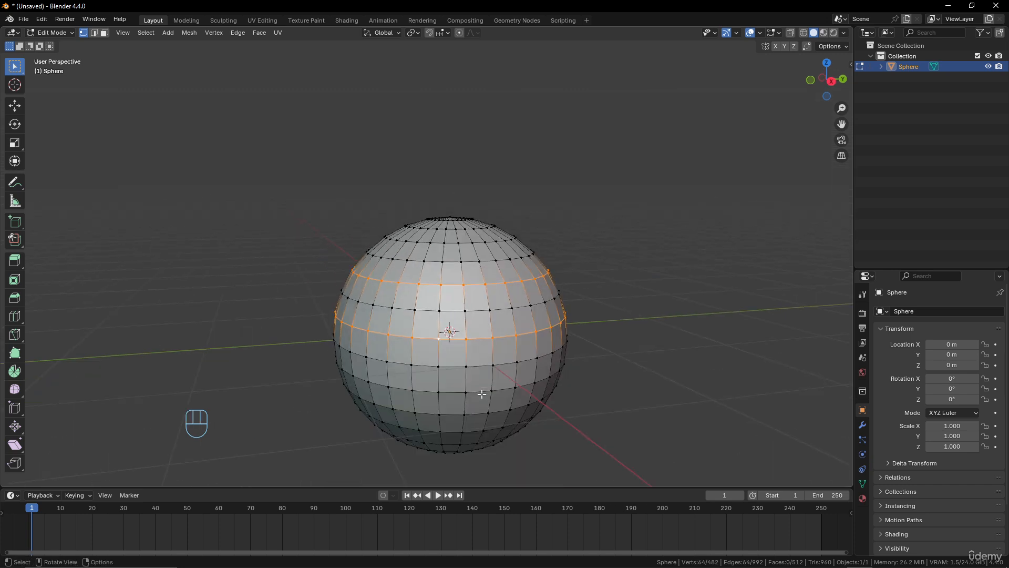
pyautogui.keyDown('alt'); pyautogui.keyDown('shift'); pyautogui.click(452, 338); pyautogui.keyUp('shift'); pyautogui.keyUp('alt')
pyautogui.keyDown('alt'); pyautogui.keyDown('shift'); pyautogui.click(460, 392); pyautogui.keyUp('shift'); pyautogui.keyUp('alt')
pyautogui.keyDown('alt'); pyautogui.keyDown('shift'); pyautogui.click(452, 430); pyautogui.keyUp('shift'); pyautogui.keyUp('alt')
# Step: Try scaling the four selected edge loops inward
pyautogui.moveTo(452, 430); pyautogui.dragTo(539, 323, button='middle')
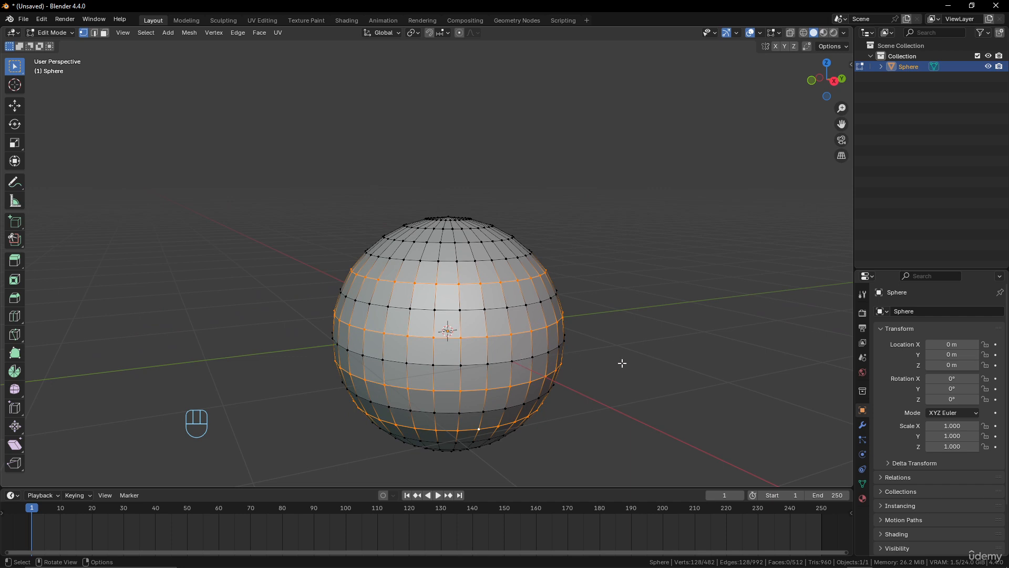
pyautogui.press('s')
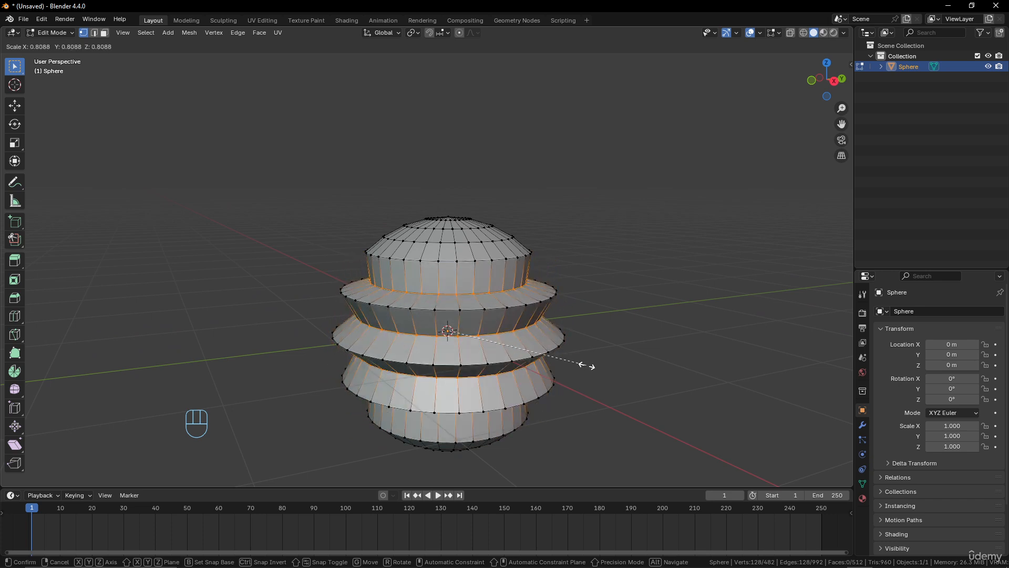
pyautogui.rightClick(597, 367)
pyautogui.press('s')
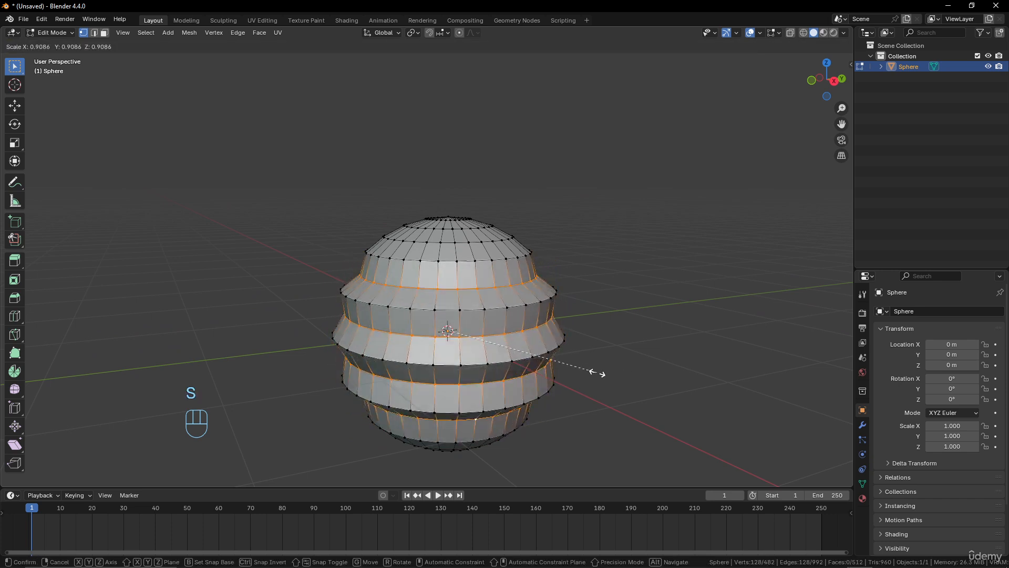
pyautogui.rightClick(646, 376)
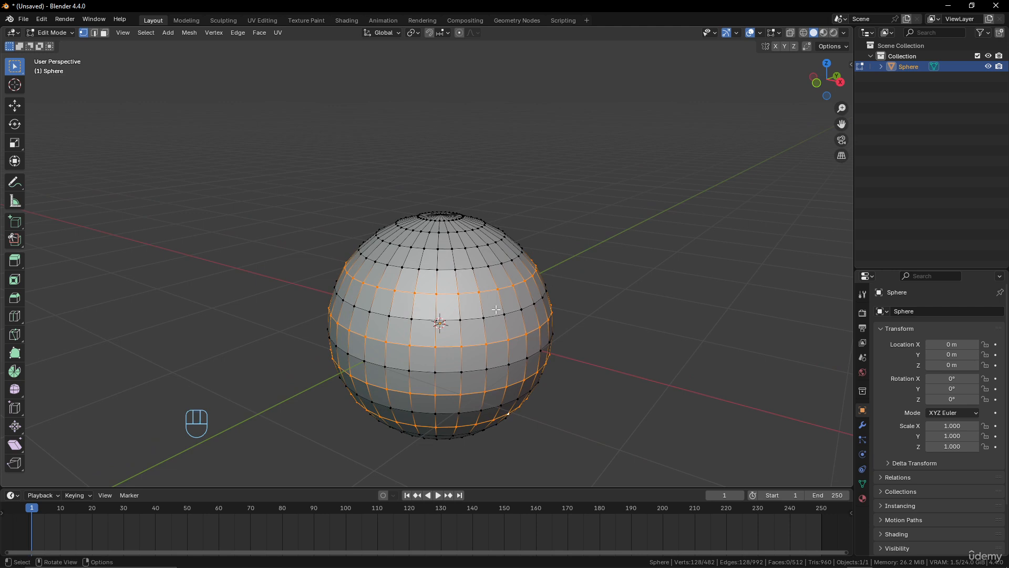
# Step: Select the four corner vertices of one quad face near the top of the sphere
pyautogui.moveTo(496, 309); pyautogui.dragTo(506, 273, button='middle')
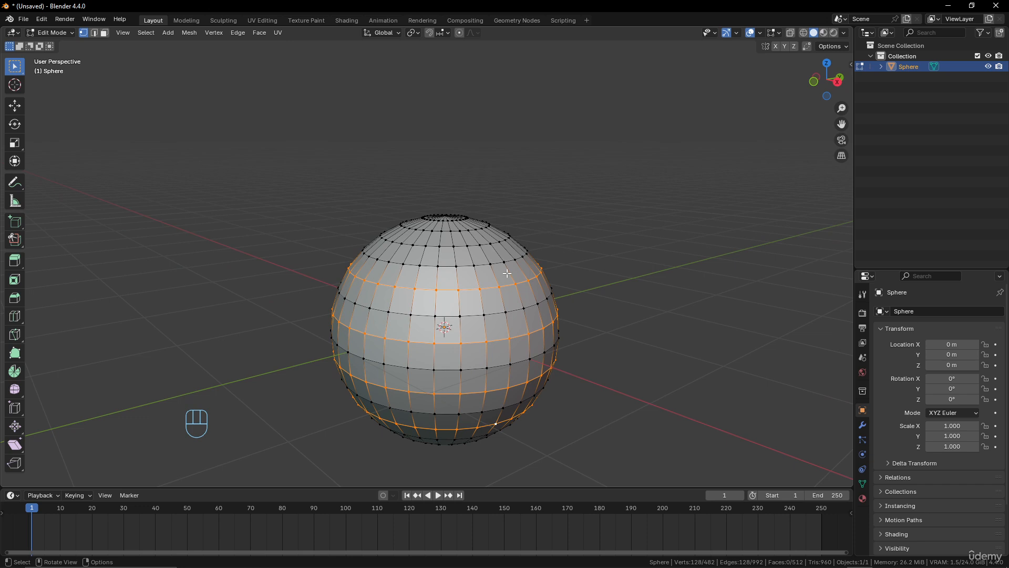
pyautogui.scroll(3, 535, 269)
pyautogui.keyDown('shift'); pyautogui.moveTo(521, 266); pyautogui.dragTo(462, 297, button='middle'); pyautogui.keyUp('shift')
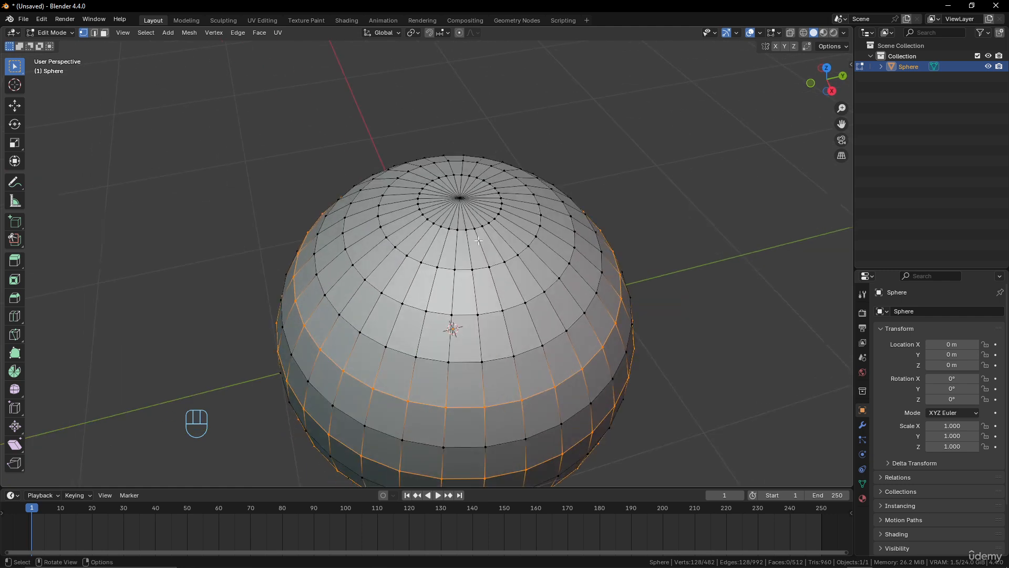
pyautogui.scroll(2, 478, 241)
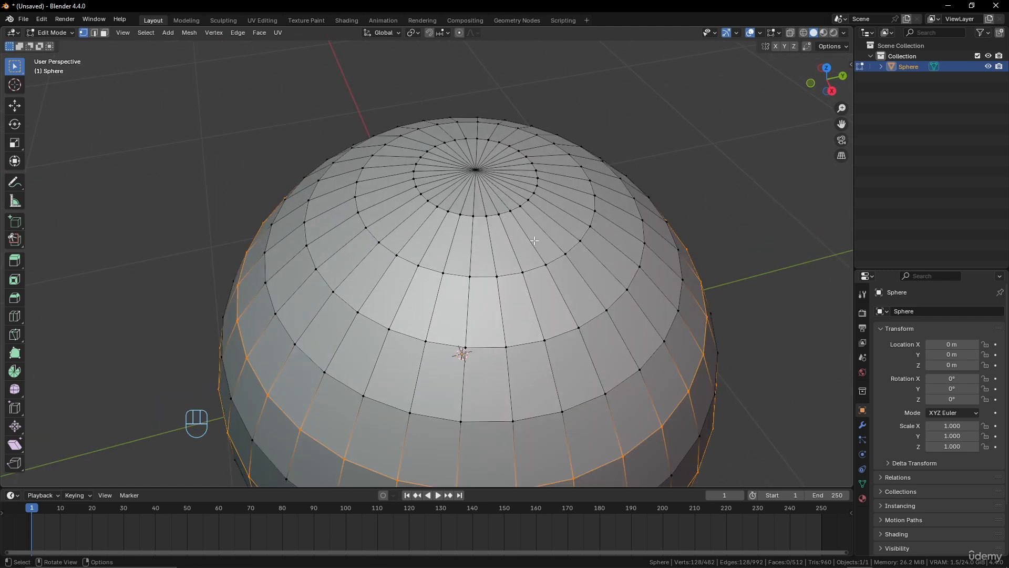
pyautogui.click(524, 274)
pyautogui.keyDown('shift'); pyautogui.click(545, 340); pyautogui.keyUp('shift')
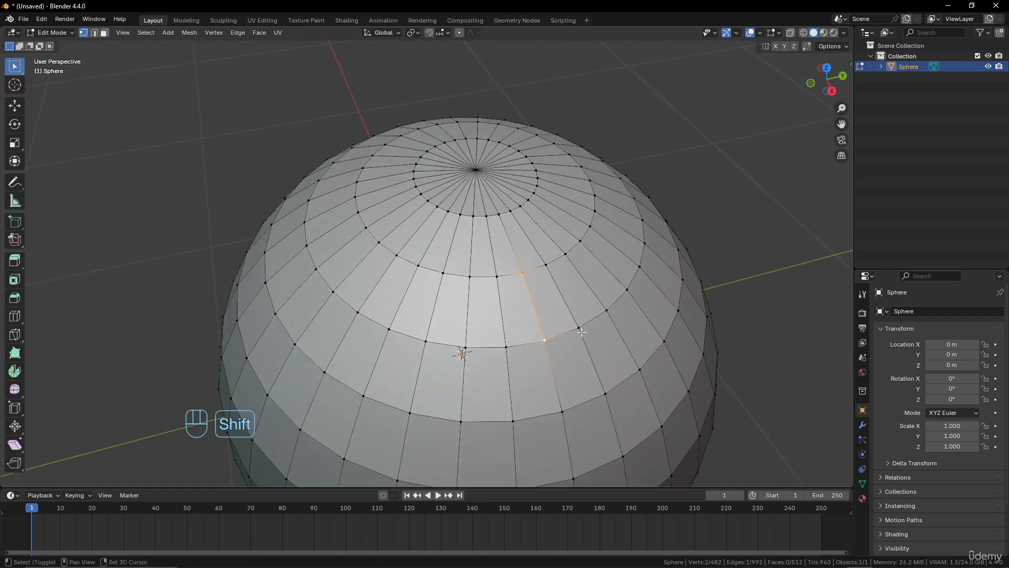
pyautogui.keyDown('shift'); pyautogui.click(578, 328); pyautogui.keyUp('shift')
pyautogui.keyDown('shift'); pyautogui.click(546, 264); pyautogui.keyUp('shift')
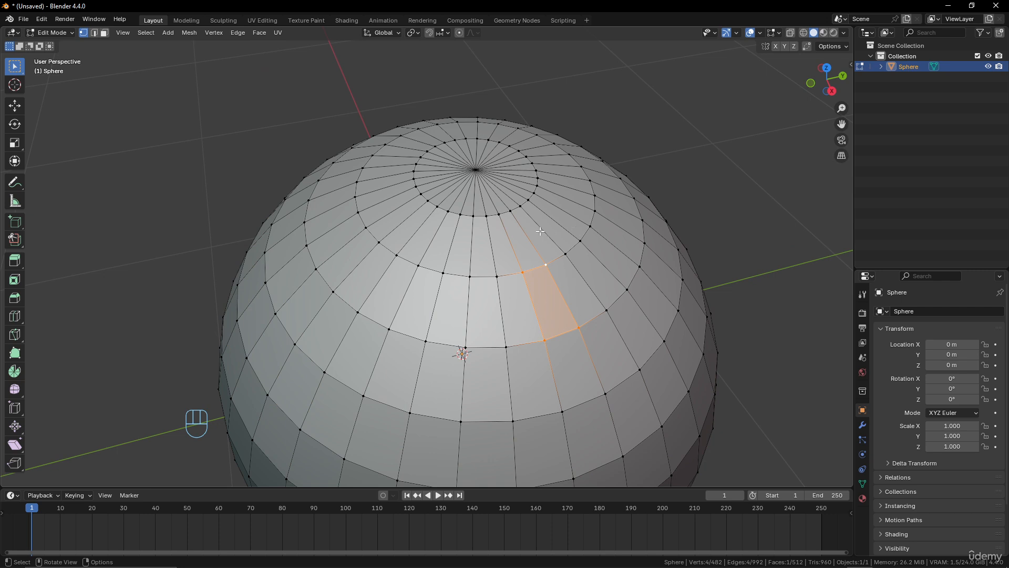
# Step: Select the sphere's top pole vertex and two adjacent vertices on the innermost ring to cover one triangular face
pyautogui.moveTo(555, 219); pyautogui.dragTo(535, 268, button='middle')
pyautogui.click(535, 270)
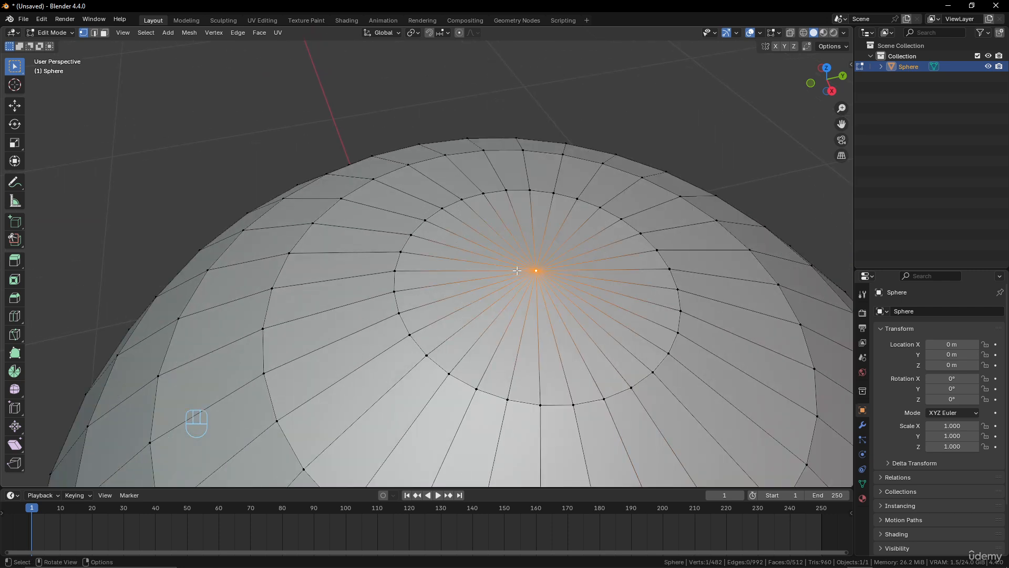
pyautogui.keyDown('shift'); pyautogui.click(632, 387); pyautogui.keyUp('shift')
pyautogui.keyDown('shift'); pyautogui.click(605, 398); pyautogui.keyUp('shift')
# Step: Delete two adjacent vertices on one of the sphere's horizontal rings and loop-select the edges bordering the hole
pyautogui.moveTo(582, 308); pyautogui.dragTo(502, 168, button='middle')
pyautogui.scroll(-4, 586, 302)
pyautogui.scroll(-6, 579, 314)
pyautogui.scroll(6, 578, 316)
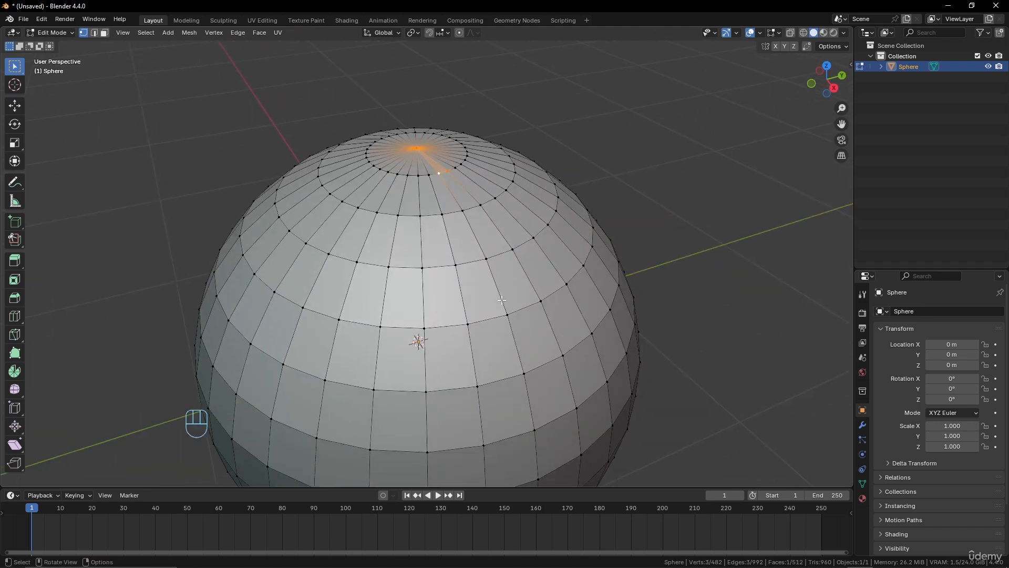
pyautogui.click(470, 323)
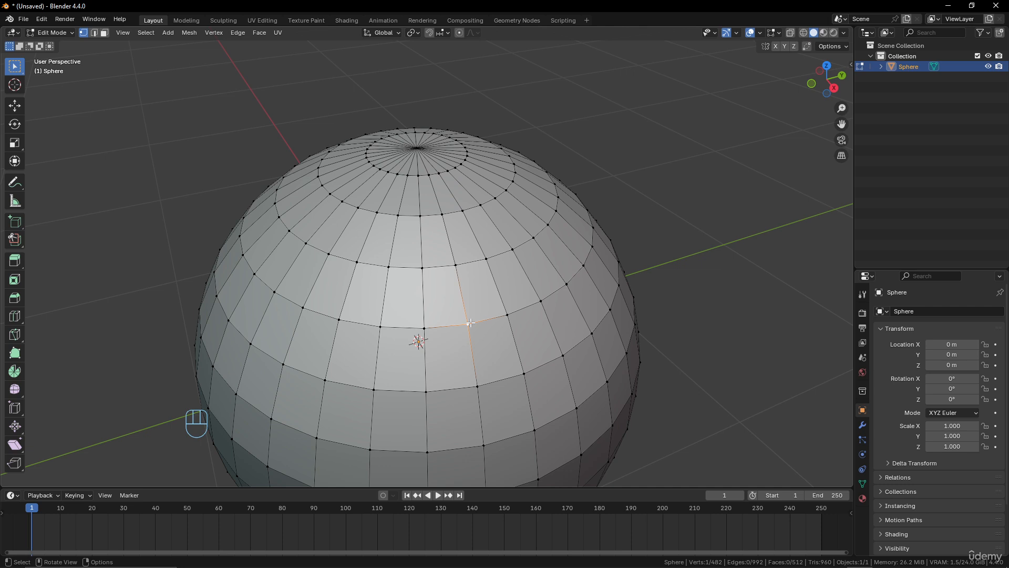
pyautogui.keyDown('shift'); pyautogui.click(425, 328); pyautogui.keyUp('shift')
pyautogui.press('x')
pyautogui.click(437, 257)
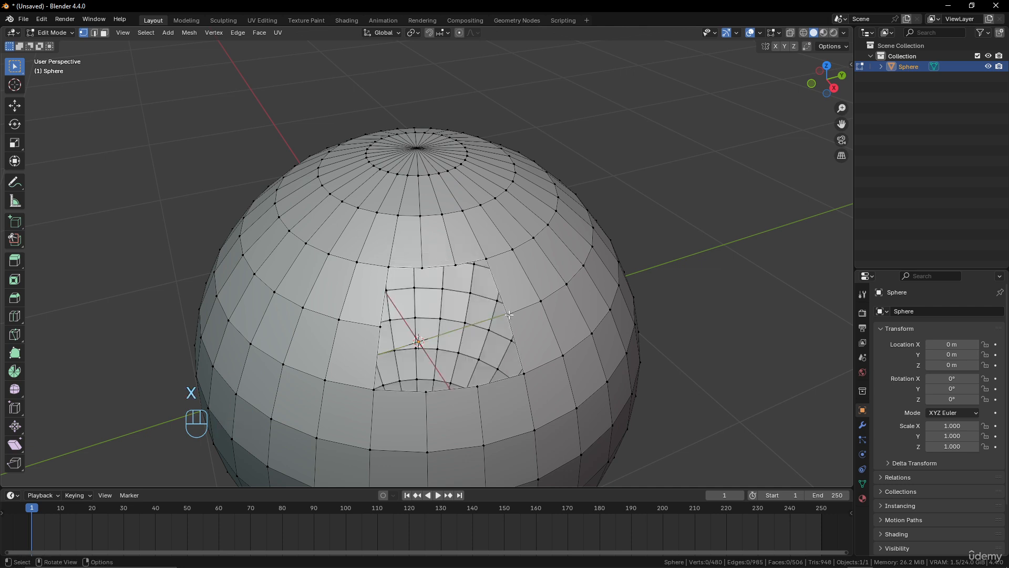
pyautogui.keyDown('alt'); pyautogui.click(509, 314); pyautogui.keyUp('alt')
pyautogui.moveTo(509, 314); pyautogui.dragTo(588, 298, button='middle')
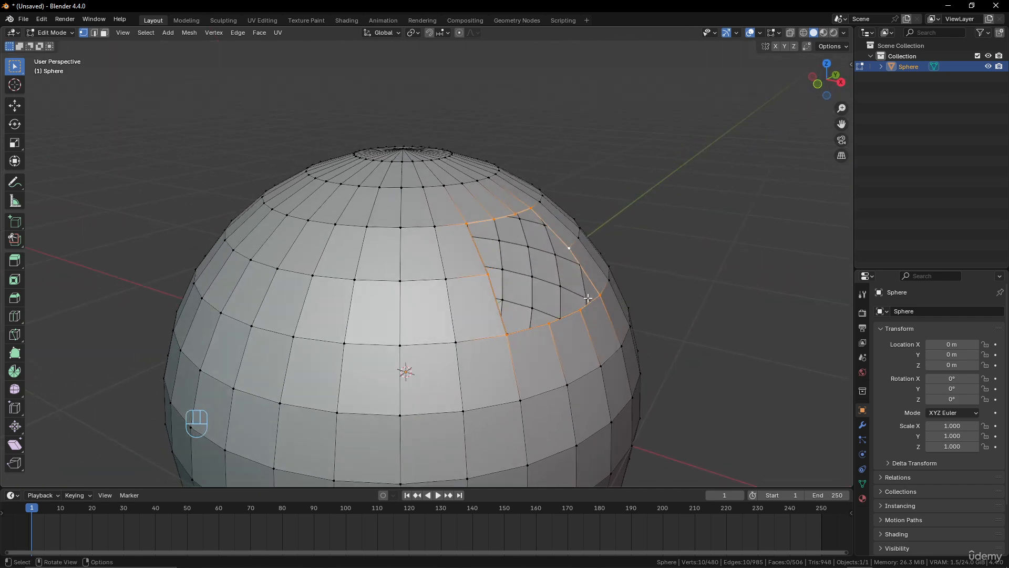
# Step: Fill the selected hole border on the sphere with a single face and check the filled area
pyautogui.press('f')
pyautogui.moveTo(618, 298); pyautogui.dragTo(598, 287, button='middle')
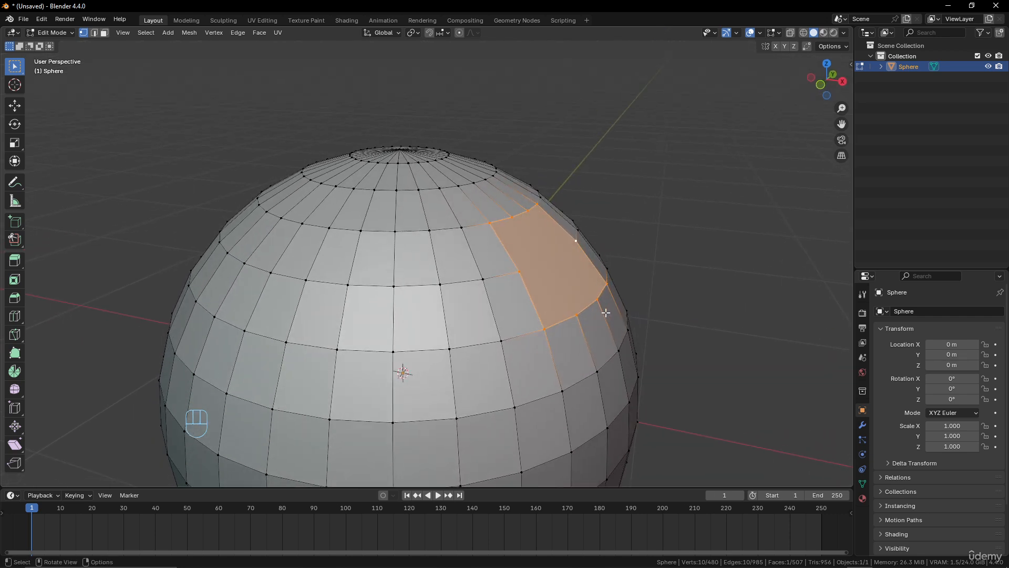
pyautogui.moveTo(606, 312); pyautogui.dragTo(595, 305, button='middle')
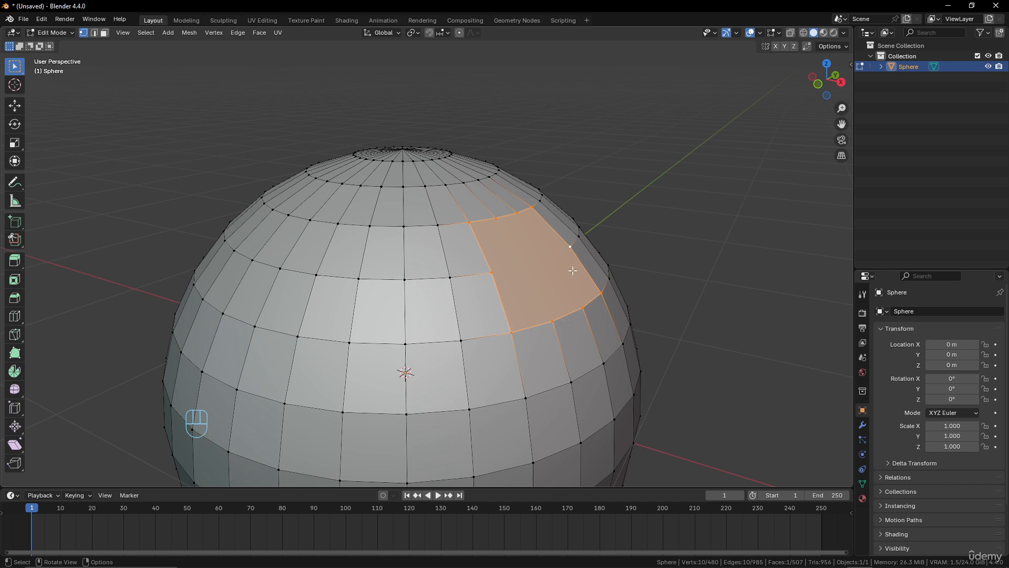
pyautogui.moveTo(572, 271); pyautogui.dragTo(474, 281, button='middle')
pyautogui.scroll(-2, 474, 280)
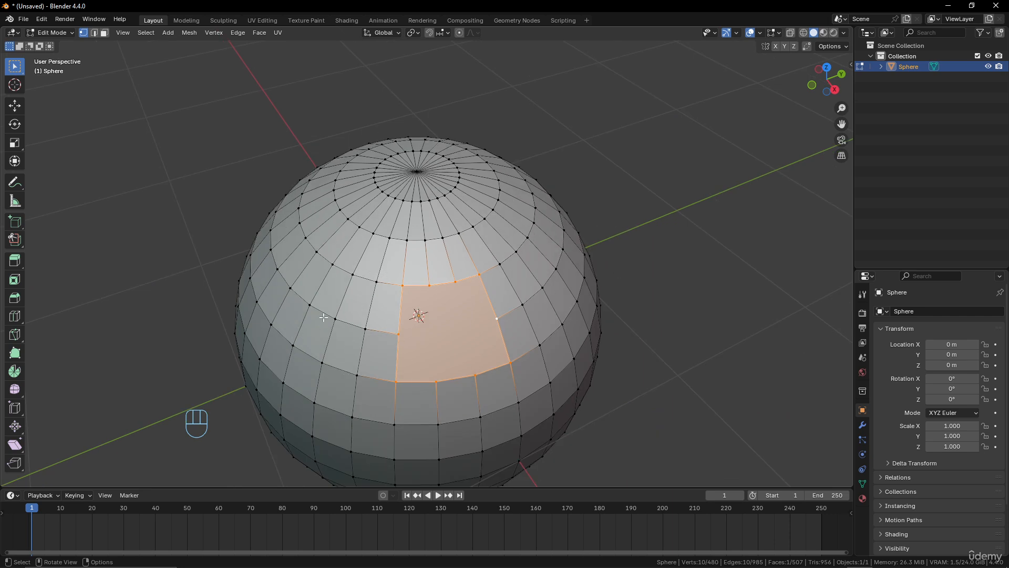
pyautogui.moveTo(344, 319); pyautogui.dragTo(346, 312, button='middle')
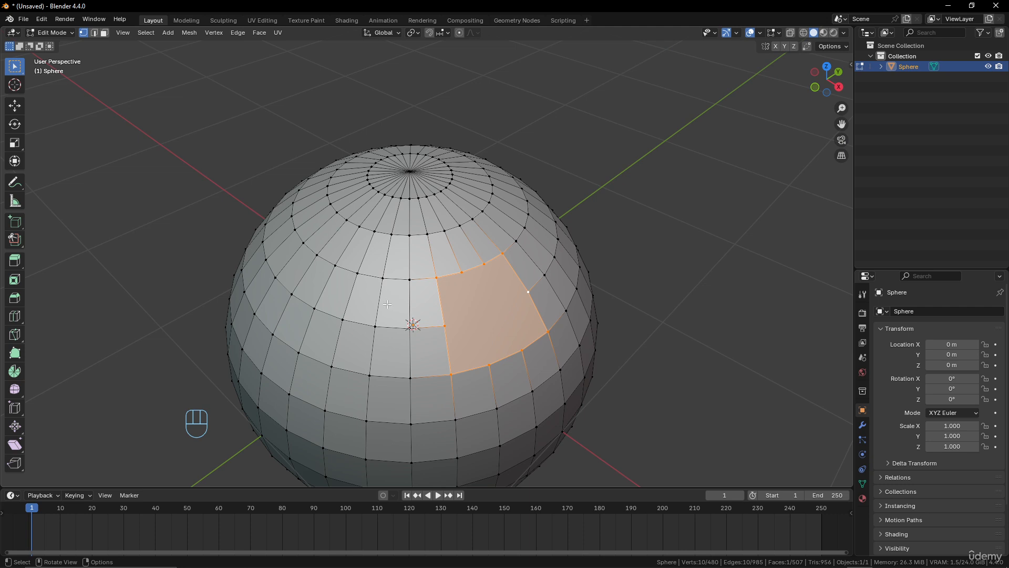
# Step: Return to Object Mode, add a Subdivision Surface modifier to the sphere and examine the shading around the filled face
pyautogui.press('Tab')
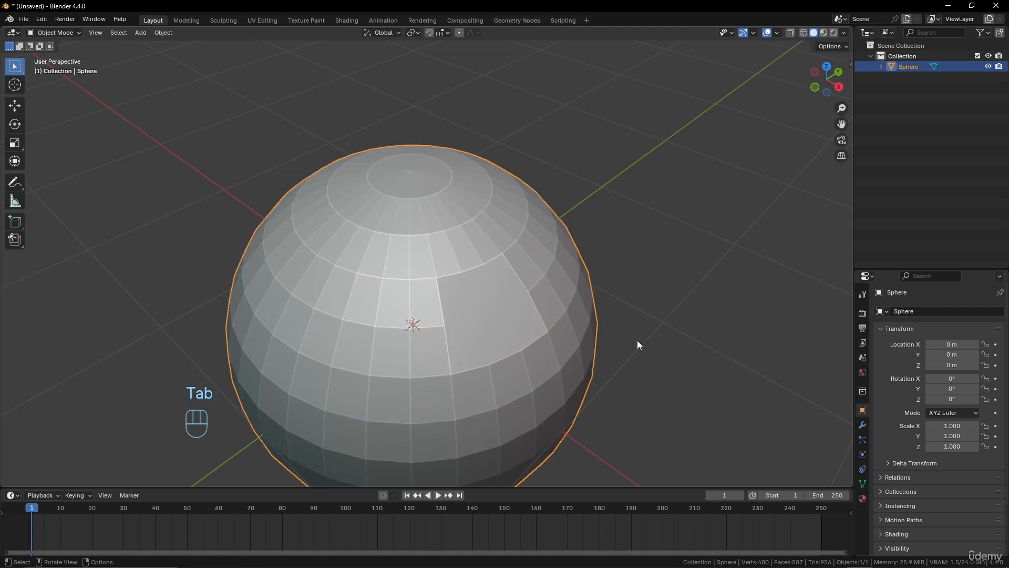
pyautogui.click(863, 425)
pyautogui.click(941, 316)
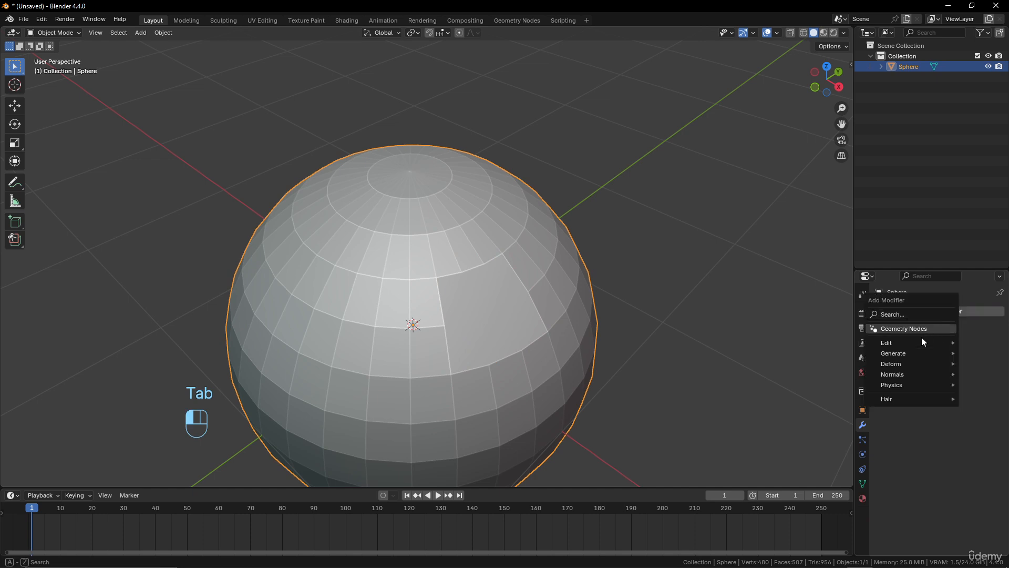
pyautogui.moveTo(908, 365)
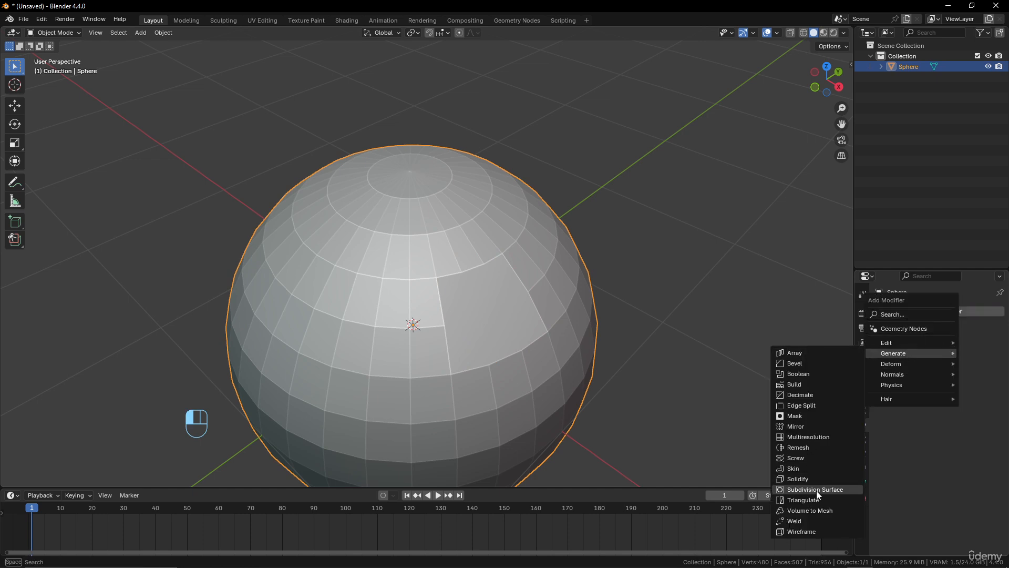
pyautogui.click(816, 490)
pyautogui.scroll(4, 671, 407)
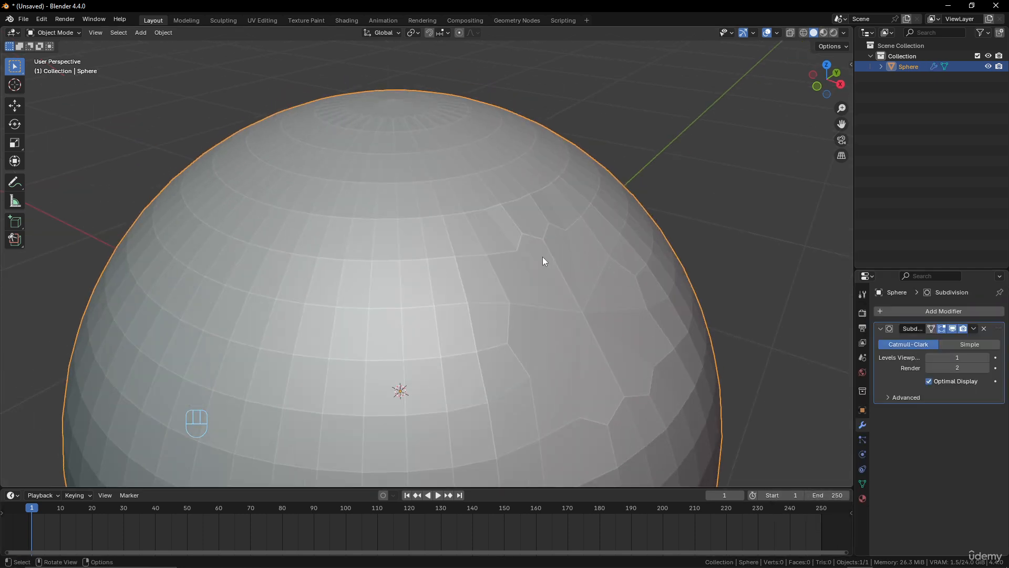
pyautogui.scroll(-2, 603, 303)
pyautogui.keyDown('shift'); pyautogui.moveTo(524, 304); pyautogui.dragTo(540, 265, button='middle'); pyautogui.keyUp('shift')
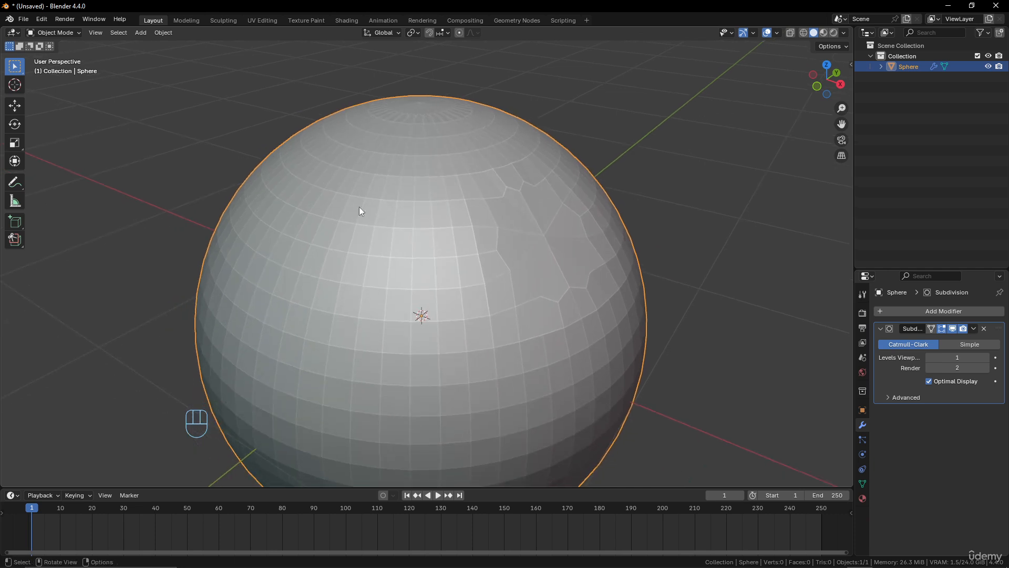
pyautogui.moveTo(367, 356); pyautogui.dragTo(625, 179, button='middle')
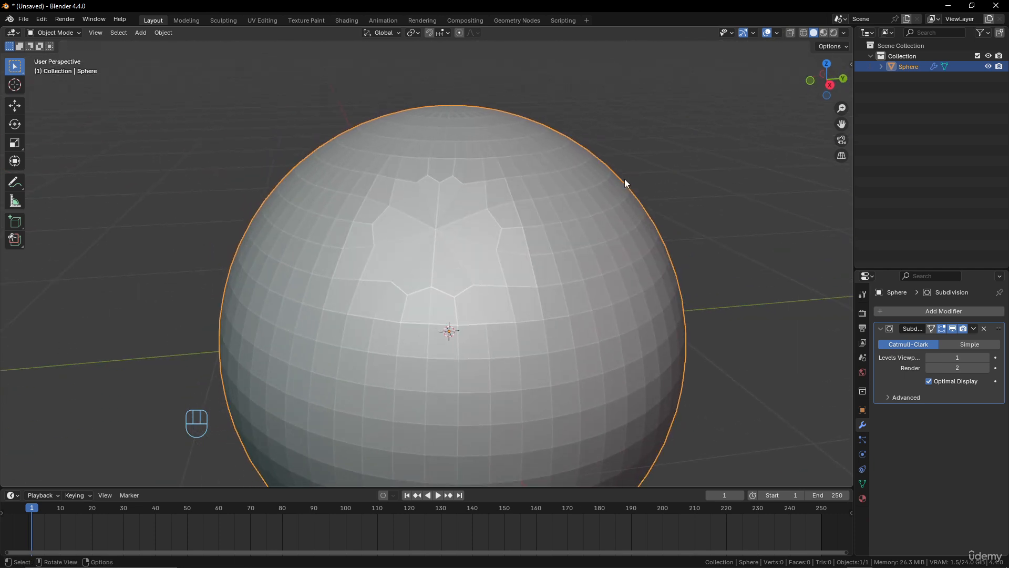
pyautogui.moveTo(593, 272); pyautogui.dragTo(624, 291, button='middle')
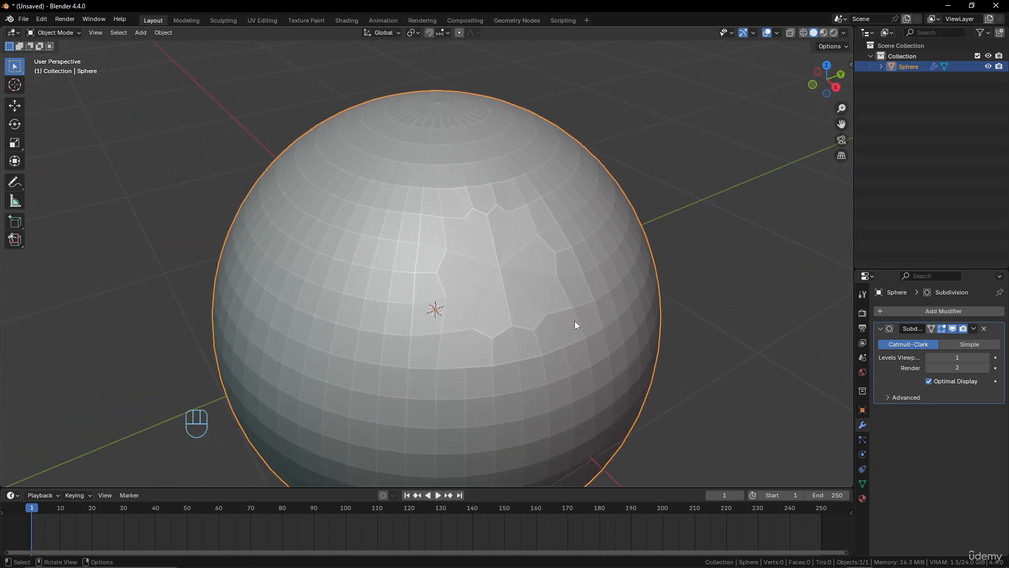
# Step: Raise the Subdivision modifier's viewport level to 2 and inspect the filled area from several angles
pyautogui.click(986, 357)
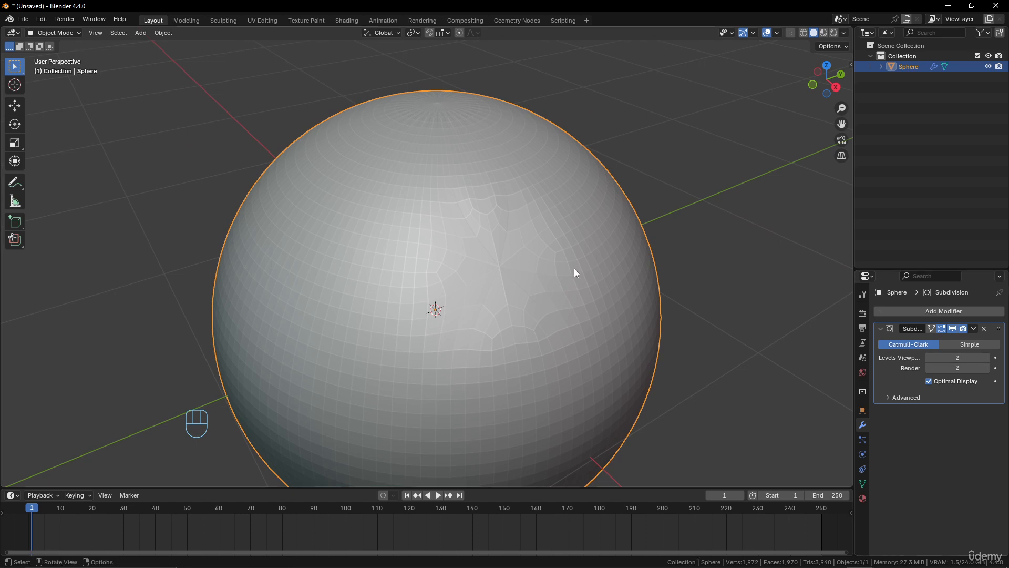
pyautogui.moveTo(459, 245)
pyautogui.mouseDown(button='middle')
pyautogui.moveTo(531, 245)
pyautogui.moveTo(547, 218)
pyautogui.moveTo(478, 187)
pyautogui.moveTo(439, 248)
pyautogui.mouseUp(button='middle')
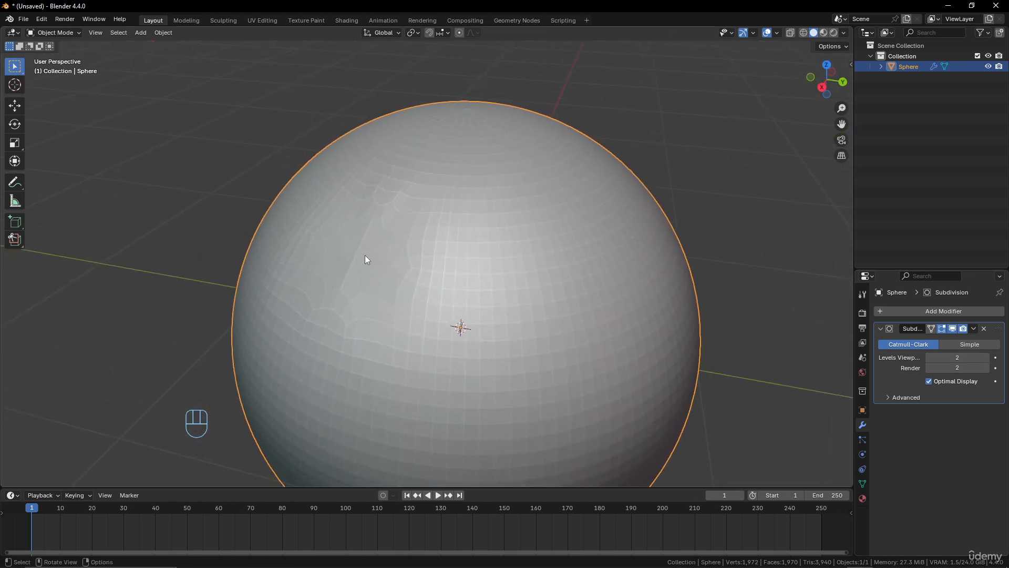
pyautogui.moveTo(366, 259); pyautogui.dragTo(536, 271, button='middle')
pyautogui.moveTo(465, 269); pyautogui.dragTo(525, 279, button='middle')
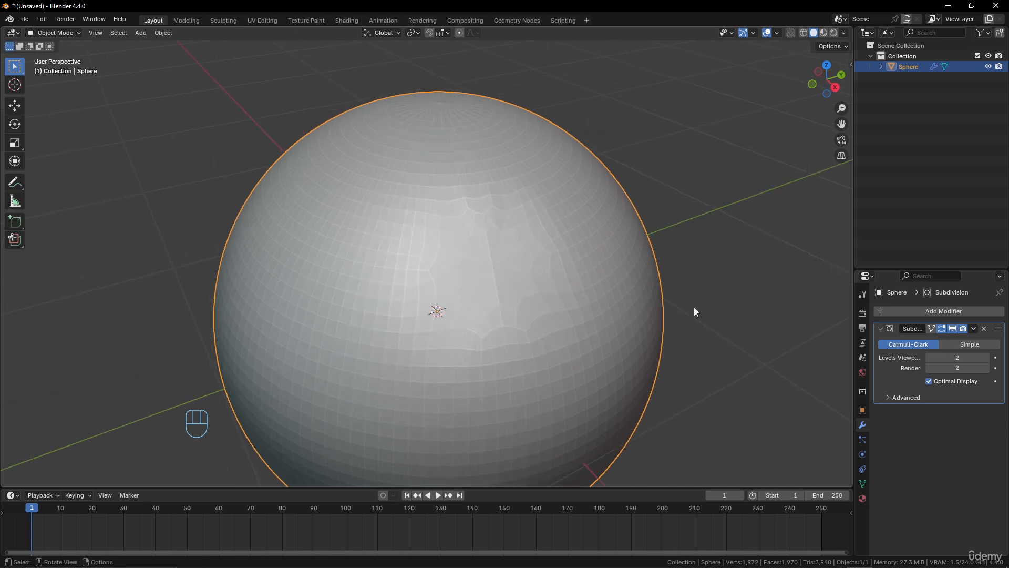
# Step: Remove the Subdivision modifier from the sphere and go back to Edit Mode
pyautogui.click(984, 328)
pyautogui.moveTo(683, 284); pyautogui.dragTo(588, 269, button='middle')
pyautogui.press('Tab')
pyautogui.scroll(-4, 588, 269)
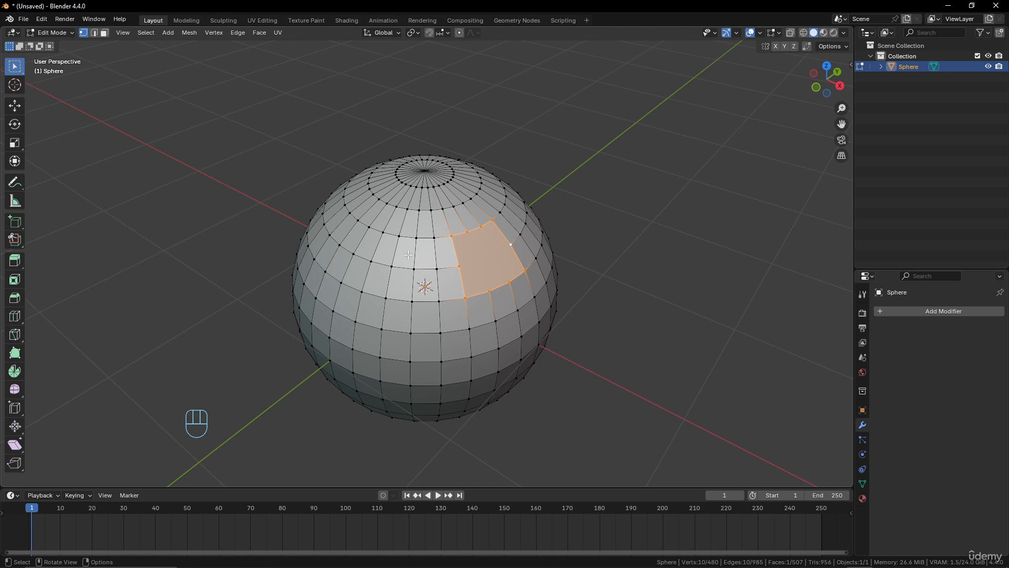
pyautogui.moveTo(432, 284); pyautogui.dragTo(420, 288, button='middle')
pyautogui.scroll(2, 420, 288)
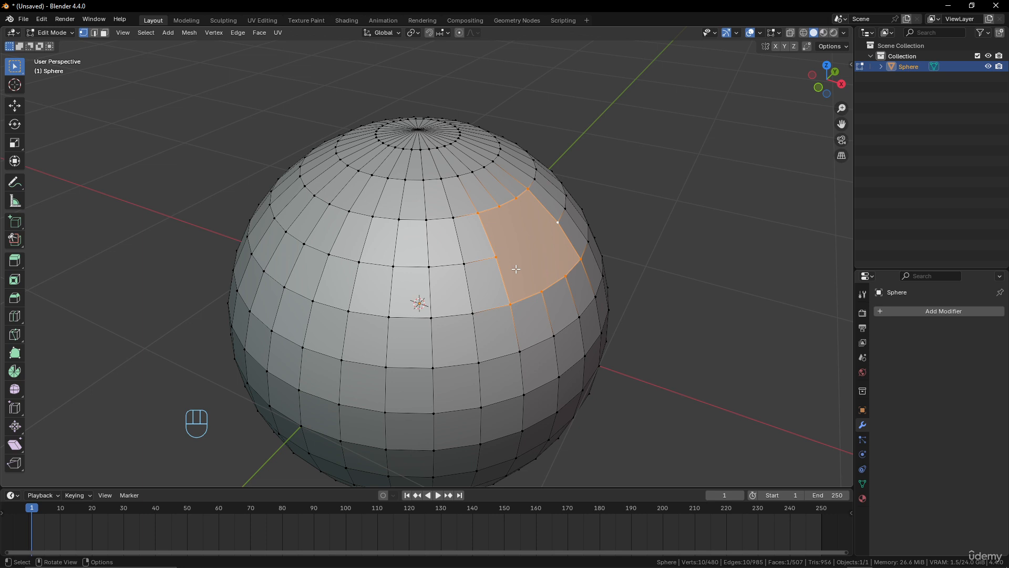
# Step: Return to Object Mode and delete the sphere
pyautogui.press('Tab')
pyautogui.scroll(-4, 503, 264)
pyautogui.press('x')
pyautogui.click(503, 264)
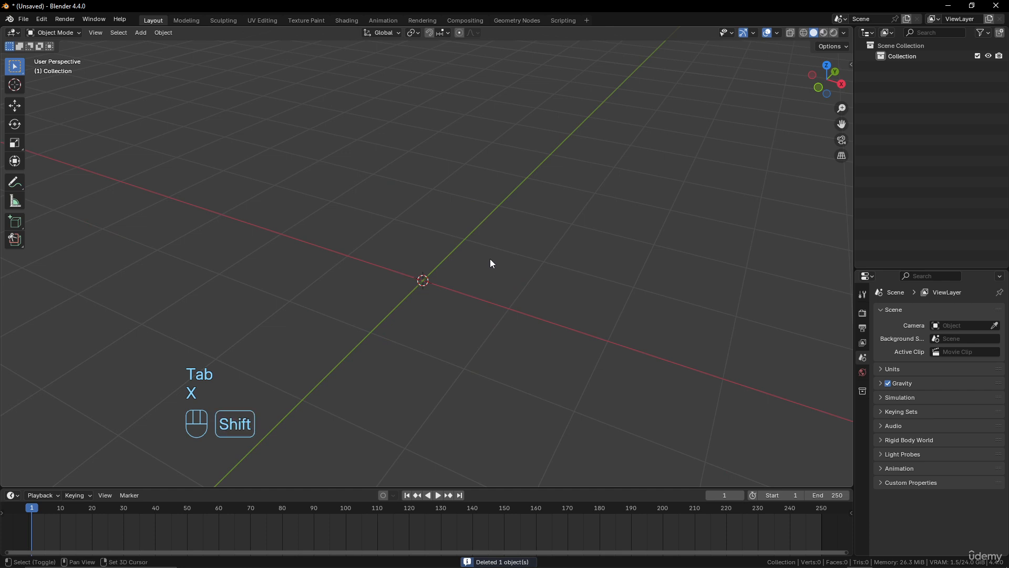
# Step: Add a mesh circle and set its vertex count to 24
pyautogui.hotkey('shift', 'a')
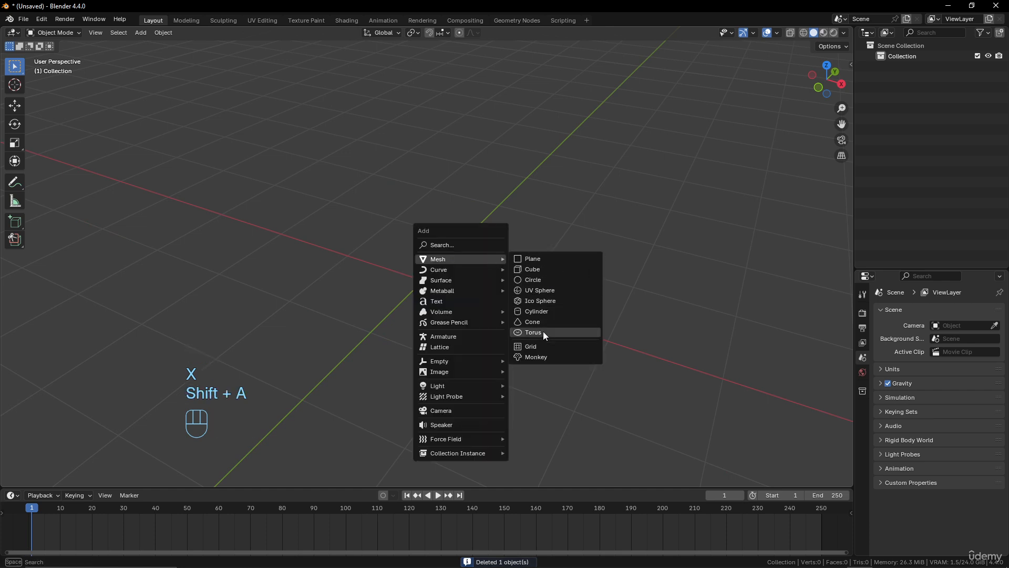
pyautogui.click(547, 280)
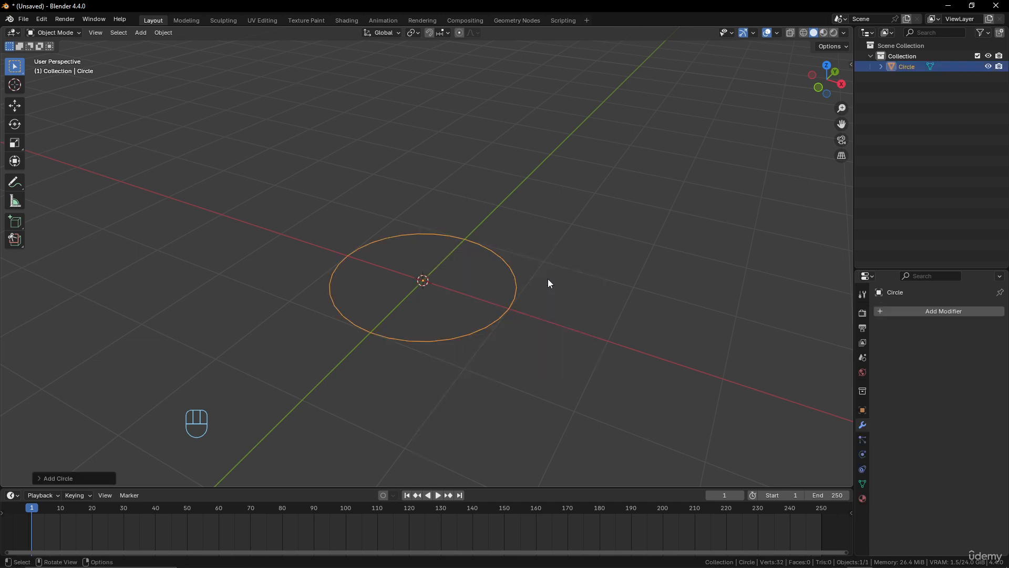
pyautogui.scroll(4, 468, 301)
pyautogui.scroll(-3, 470, 298)
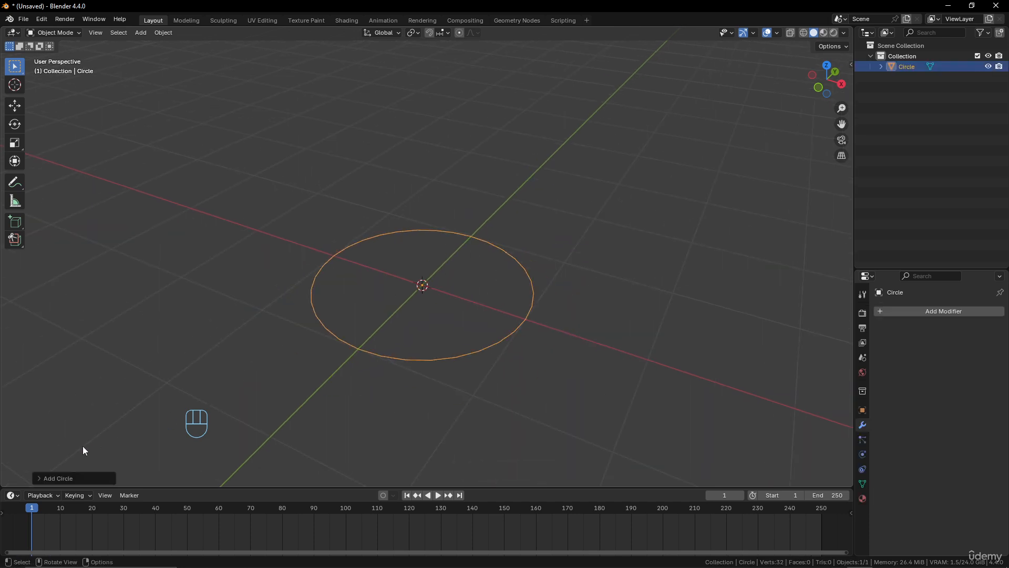
pyautogui.click(39, 474)
pyautogui.doubleClick(134, 364)
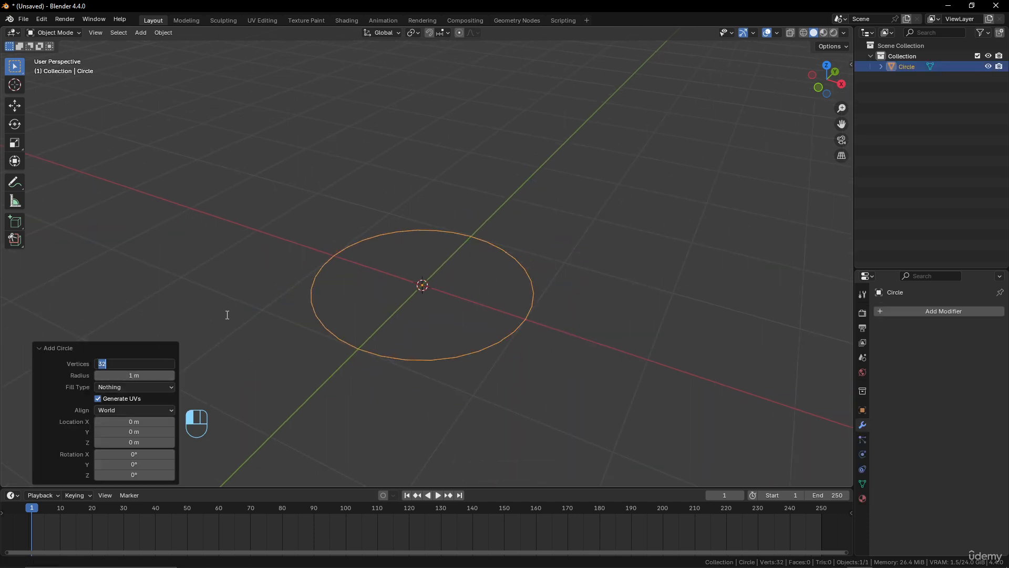
pyautogui.write('24')
pyautogui.press('Return')
pyautogui.moveTo(284, 302); pyautogui.dragTo(488, 251, button='middle')
# Step: Try Grid Fill on the whole circle in Edit Mode, and undo the fill
pyautogui.press('Tab')
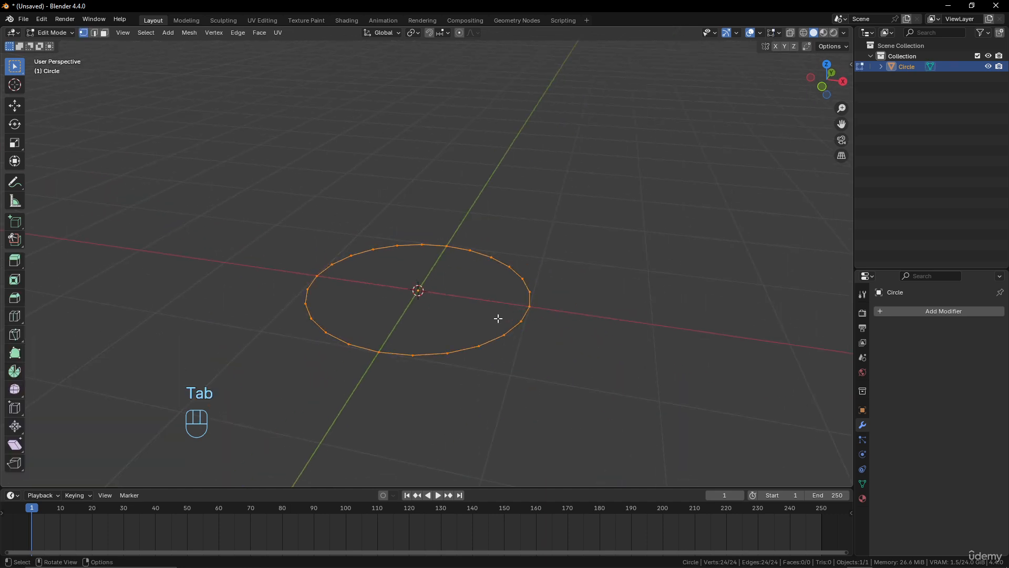
pyautogui.moveTo(503, 295)
pyautogui.mouseDown(button='middle')
pyautogui.moveTo(482, 309)
pyautogui.moveTo(490, 301)
pyautogui.mouseUp(button='middle')
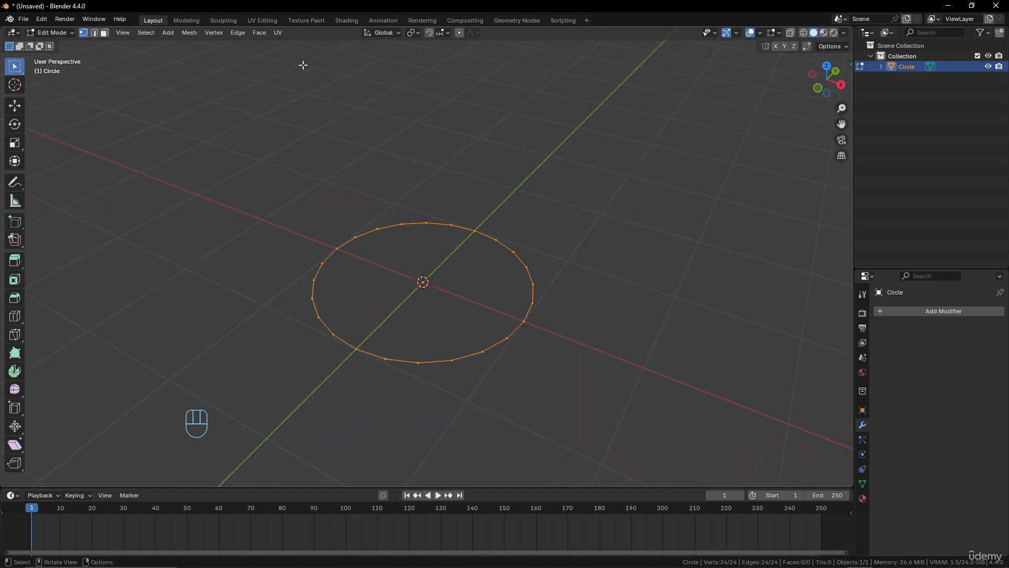
pyautogui.click(260, 32)
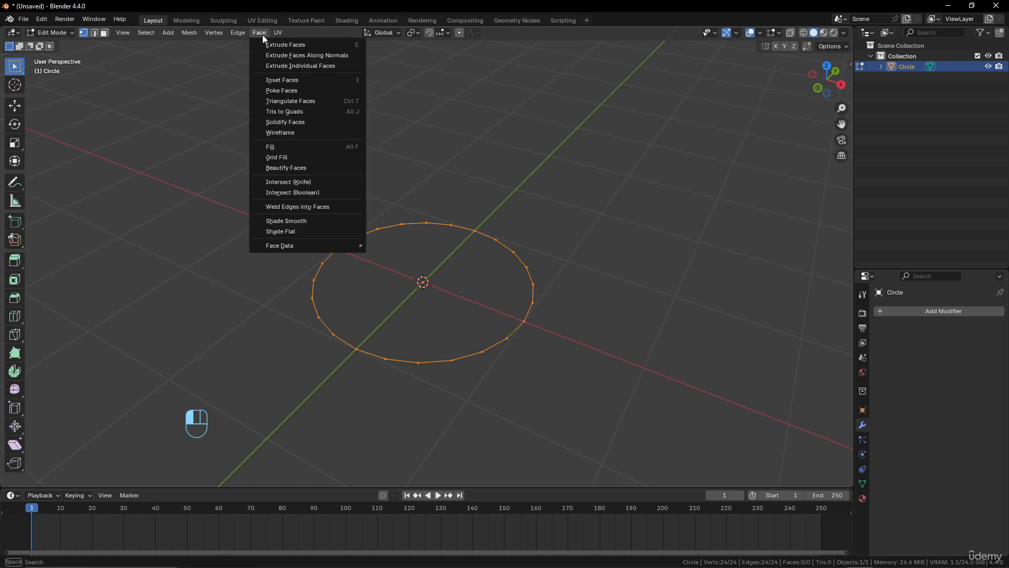
pyautogui.click(277, 157)
pyautogui.moveTo(353, 183); pyautogui.dragTo(377, 187, button='middle')
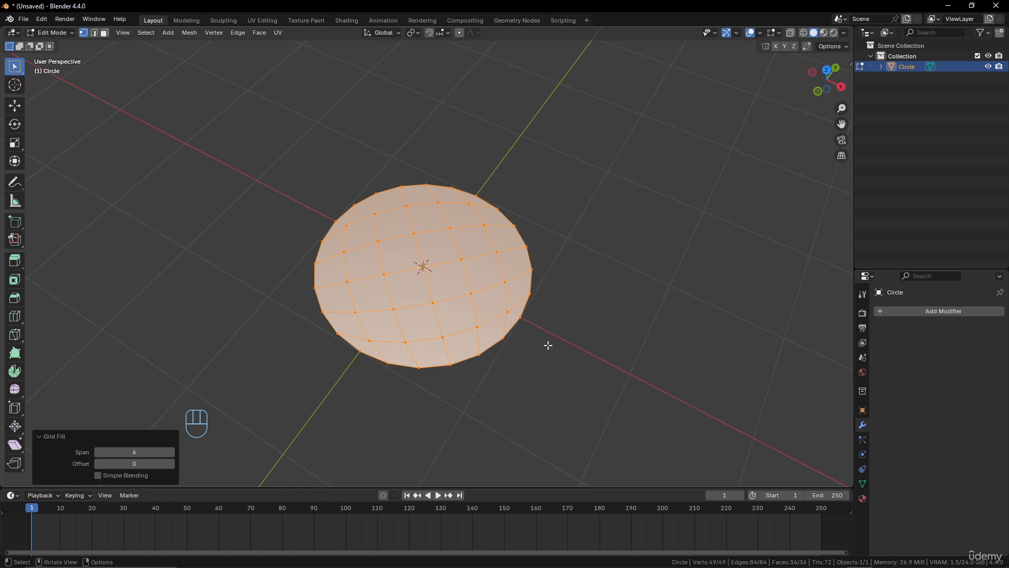
pyautogui.hotkey('ctrl', 'z')
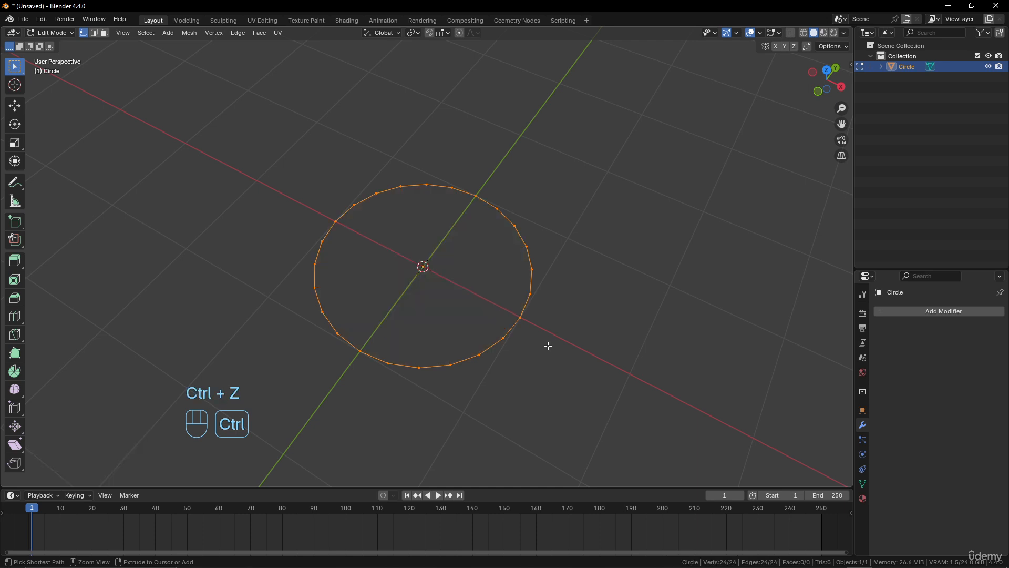
# Step: Return to Object Mode and delete the circle
pyautogui.press('Tab')
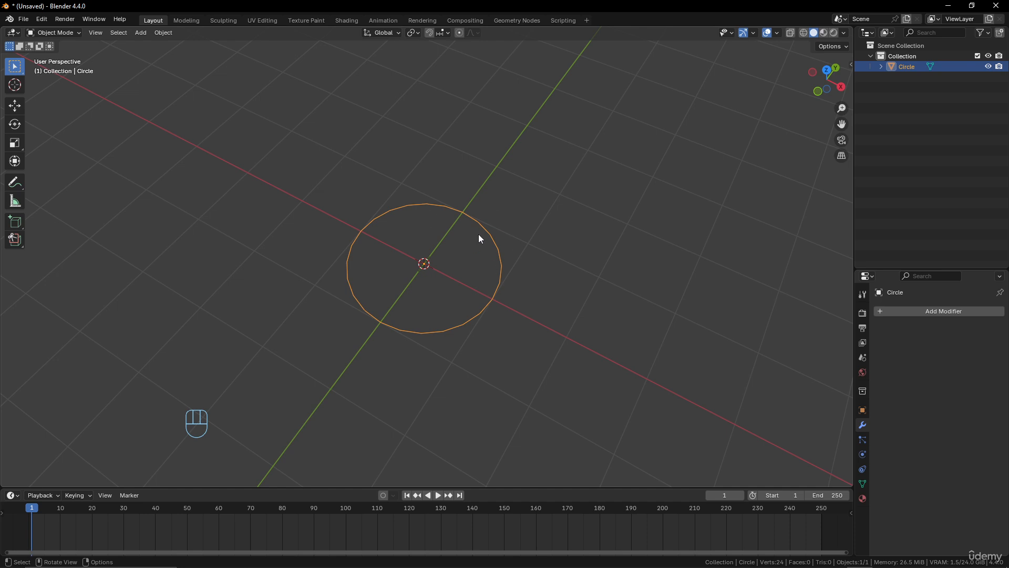
pyautogui.moveTo(479, 239); pyautogui.dragTo(449, 325, button='middle')
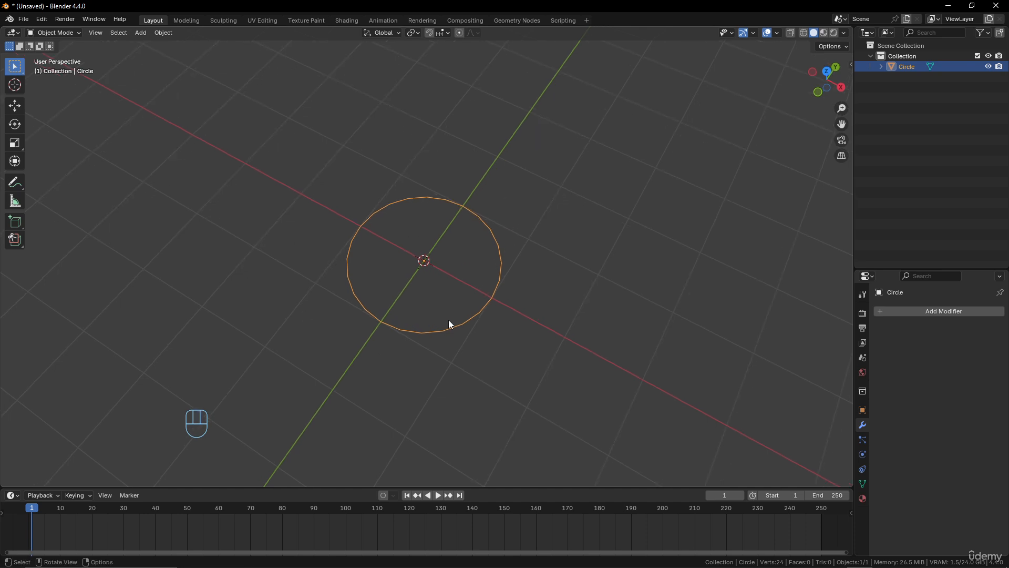
pyautogui.press('x')
pyautogui.click(441, 266)
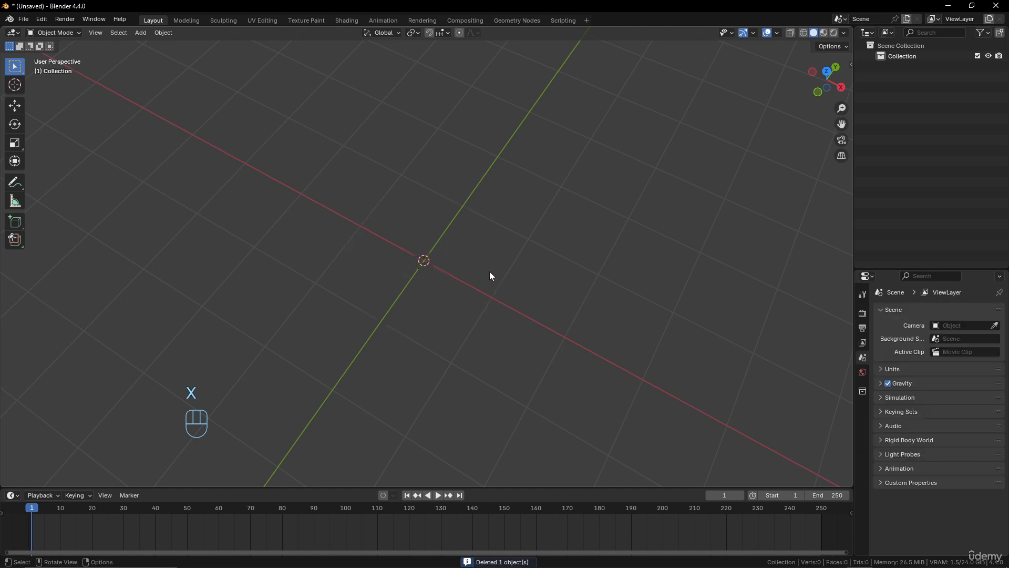
# Step: Add a UV sphere and enter Edit Mode with all of its geometry selected
pyautogui.hotkey('shift', 'a')
pyautogui.moveTo(490, 271)
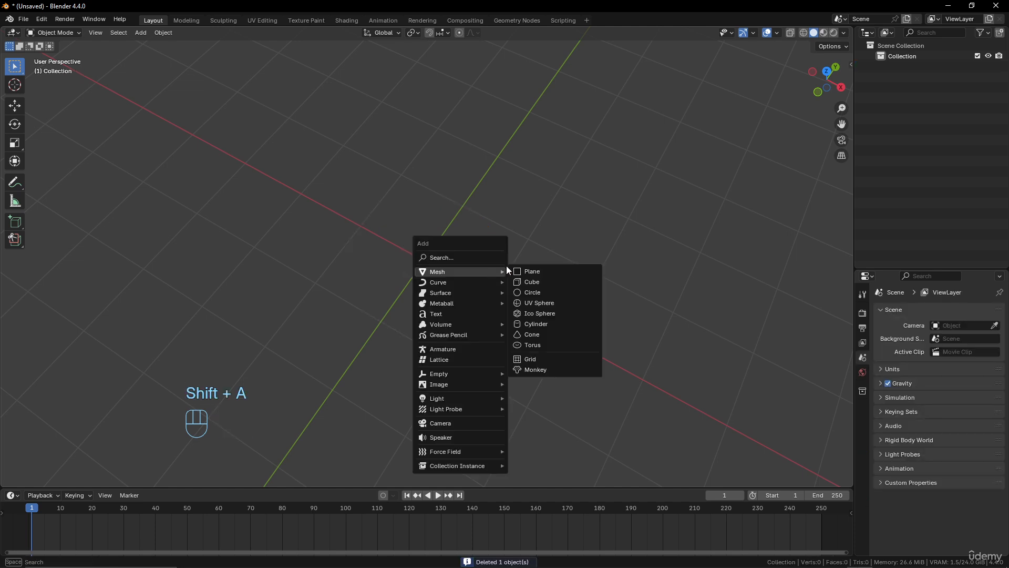
pyautogui.click(550, 305)
pyautogui.scroll(2, 465, 259)
pyautogui.moveTo(466, 259); pyautogui.dragTo(460, 219, button='middle')
pyautogui.press('Tab')
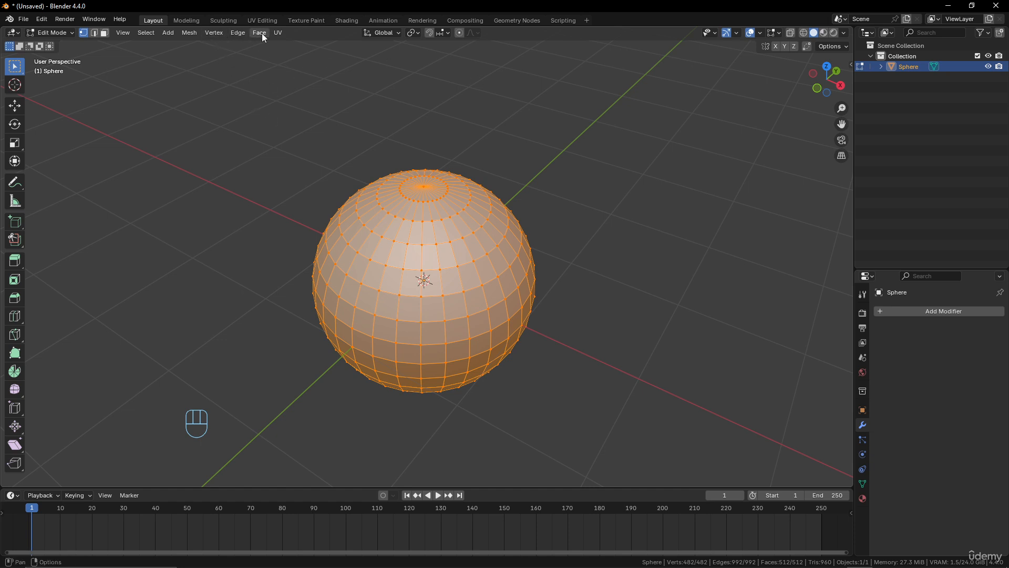
pyautogui.moveTo(509, 225)
pyautogui.mouseDown(button='middle')
pyautogui.moveTo(557, 247)
pyautogui.moveTo(527, 253)
pyautogui.moveTo(519, 241)
pyautogui.mouseUp(button='middle')
pyautogui.scroll(-2, 549, 247)
pyautogui.scroll(1, 552, 241)
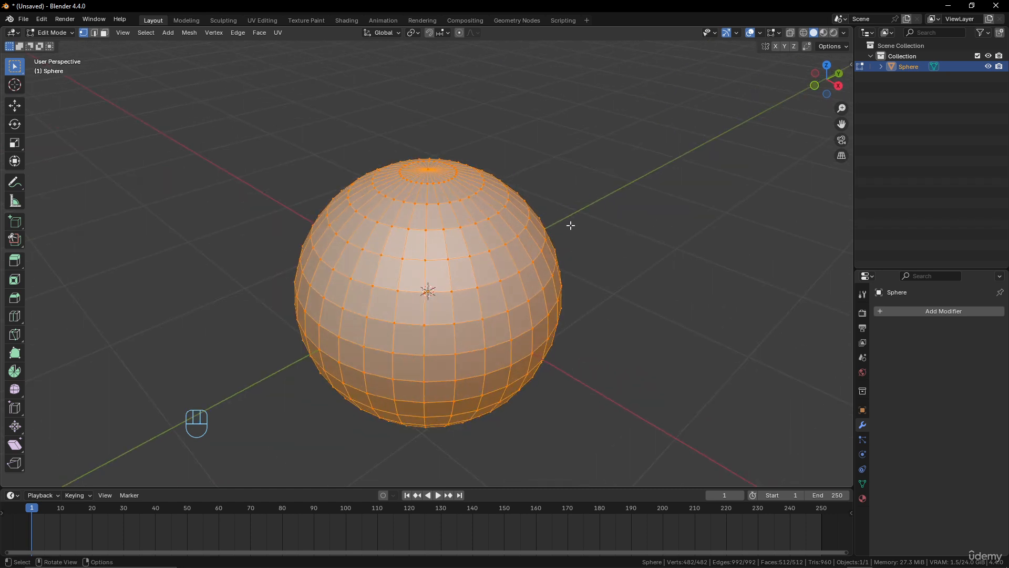
# Step: Bring up the lists of edge, vertex and face operations for the selected sphere geometry to review them
pyautogui.hotkey('ctrl', 'e')
pyautogui.hotkey('ctrl', 'v')
pyautogui.hotkey('ctrl', 'f')
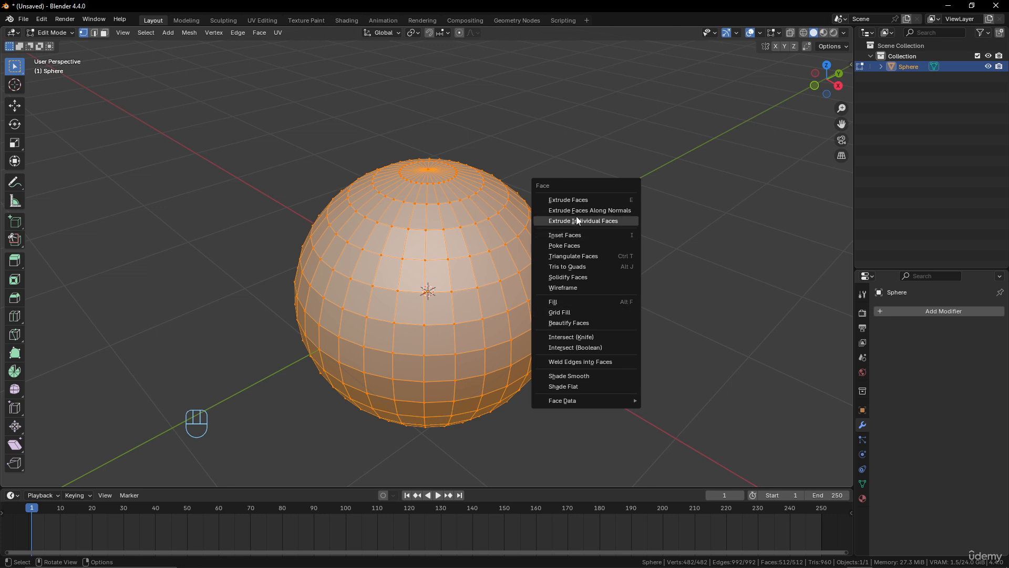
pyautogui.hotkey('ctrl', 'e')
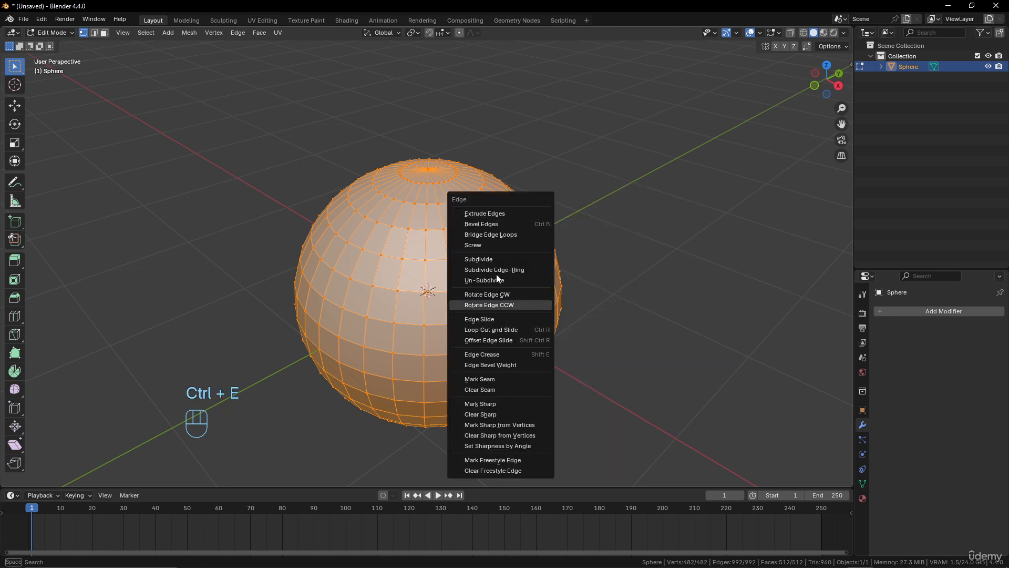
pyautogui.hotkey('ctrl', 'f')
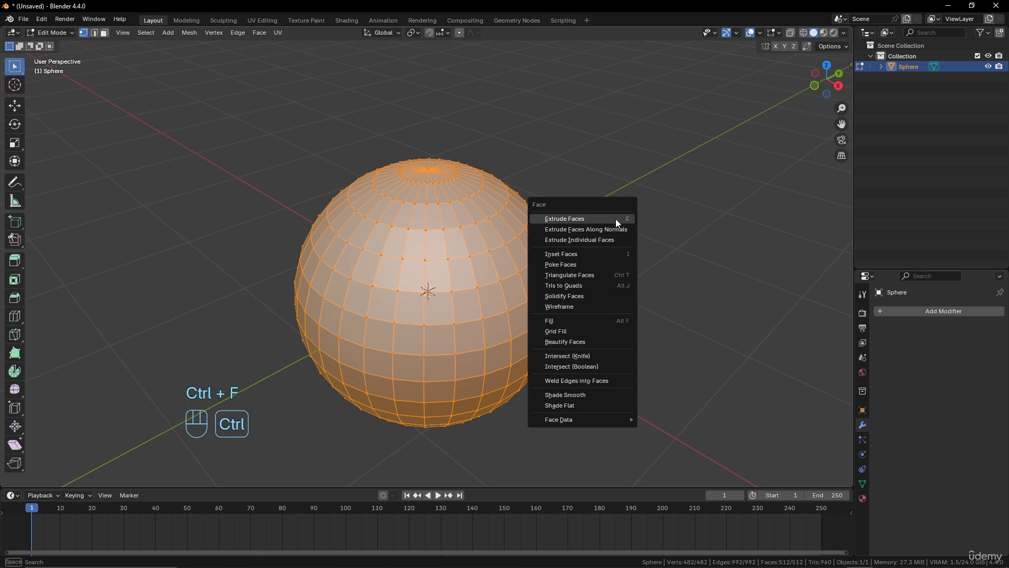
# Step: Bring up the list of vertex operations for the selected sphere geometry to review it
pyautogui.hotkey('ctrl', 'v')
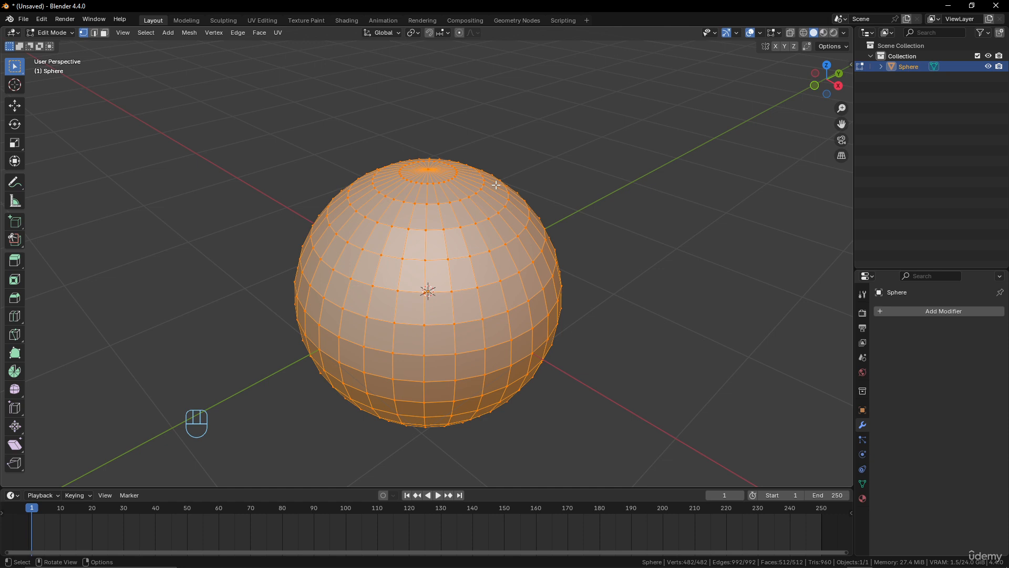
pyautogui.scroll(-2, 480, 191)
pyautogui.moveTo(480, 192); pyautogui.dragTo(531, 223, button='middle')
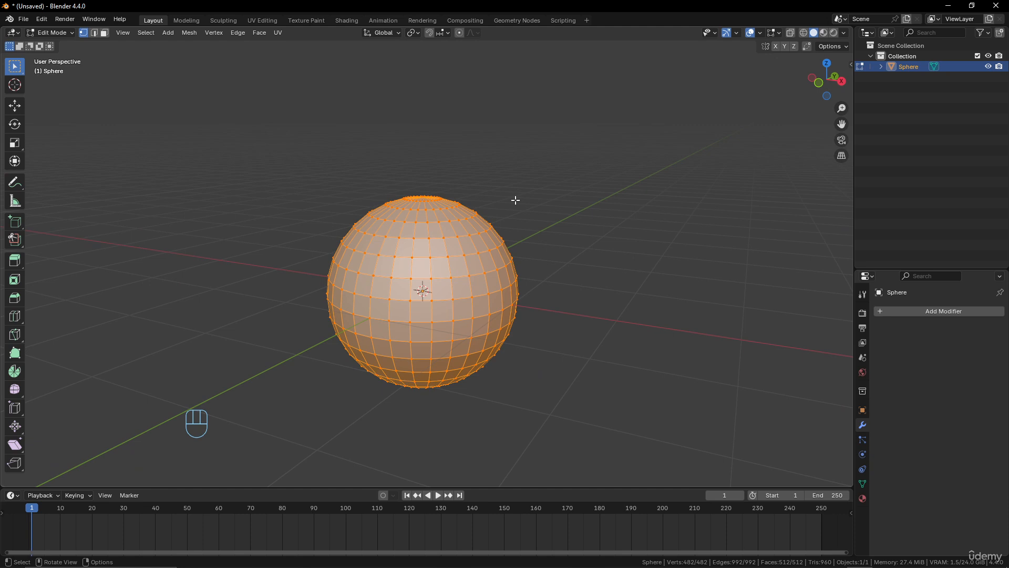
pyautogui.moveTo(577, 152); pyautogui.dragTo(555, 170, button='middle')
pyautogui.moveTo(464, 228); pyautogui.dragTo(570, 169, button='middle')
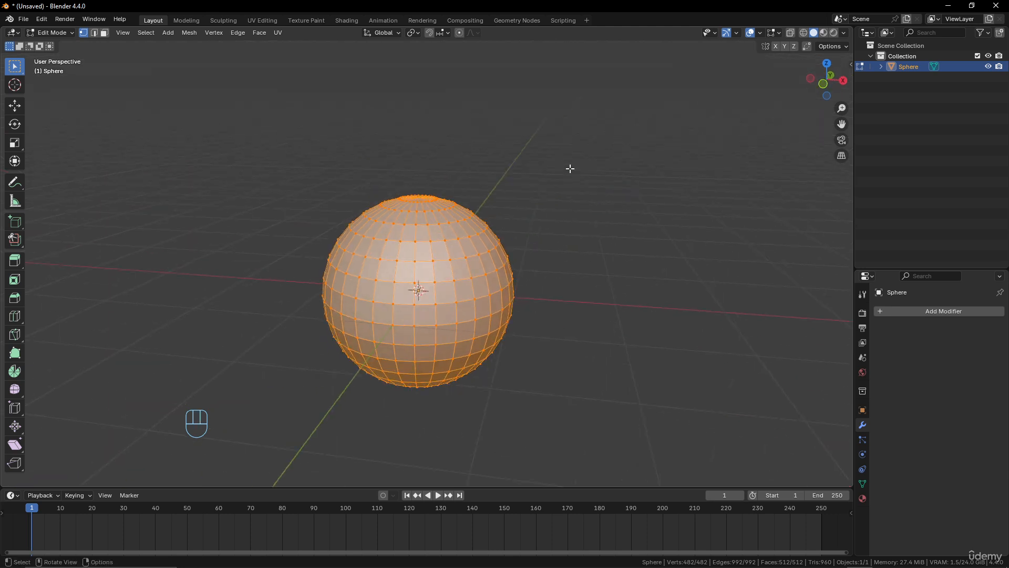
pyautogui.moveTo(559, 233); pyautogui.dragTo(521, 240, button='middle')
# Step: Select the sphere's top pole vertex and grow the selection six times to cover the upper cap
pyautogui.scroll(2, 459, 194)
pyautogui.click(424, 167)
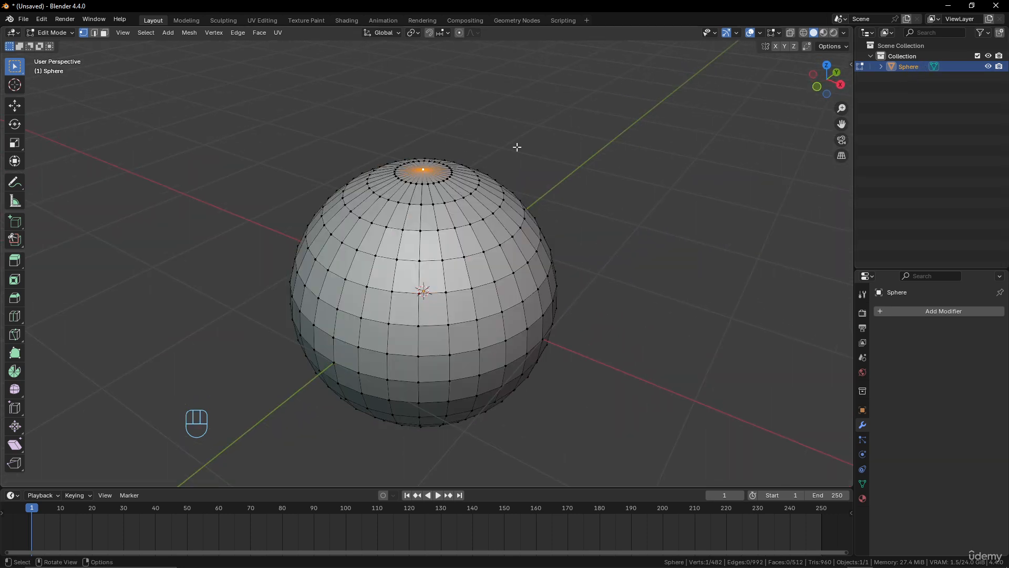
pyautogui.press('ctrl+KP_Add')
pyautogui.press('ctrl+KP_Add')
pyautogui.press('ctrl+KP_Add')
pyautogui.press('ctrl+KP_Add')
pyautogui.press('ctrl+KP_Add')
pyautogui.press('ctrl+KP_Add')
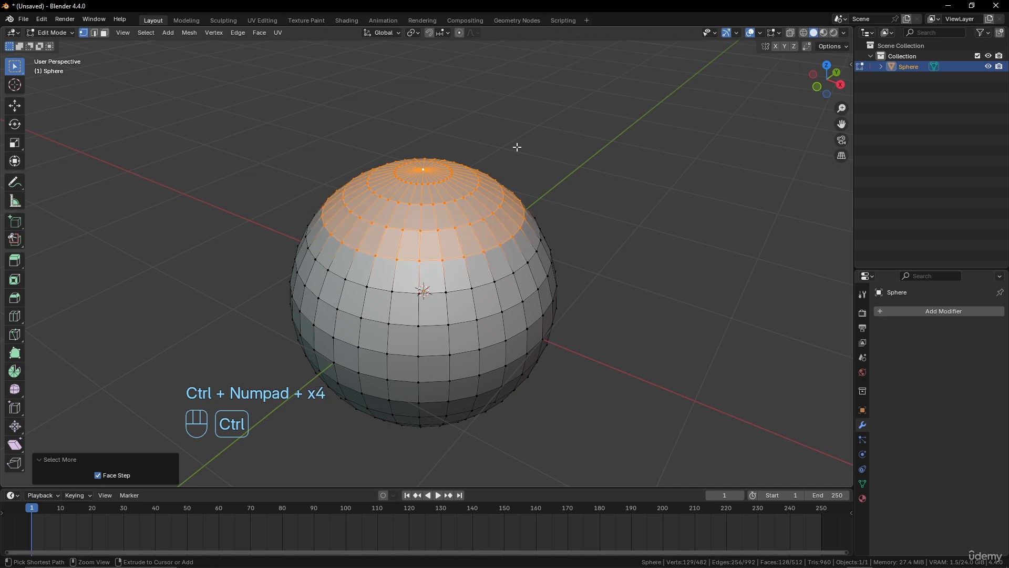
# Step: Duplicate the selected cap and place the copy about 1.37 m in X, 1.35 m in Y and 0.51 m in Z away
pyautogui.scroll(-3, 517, 147)
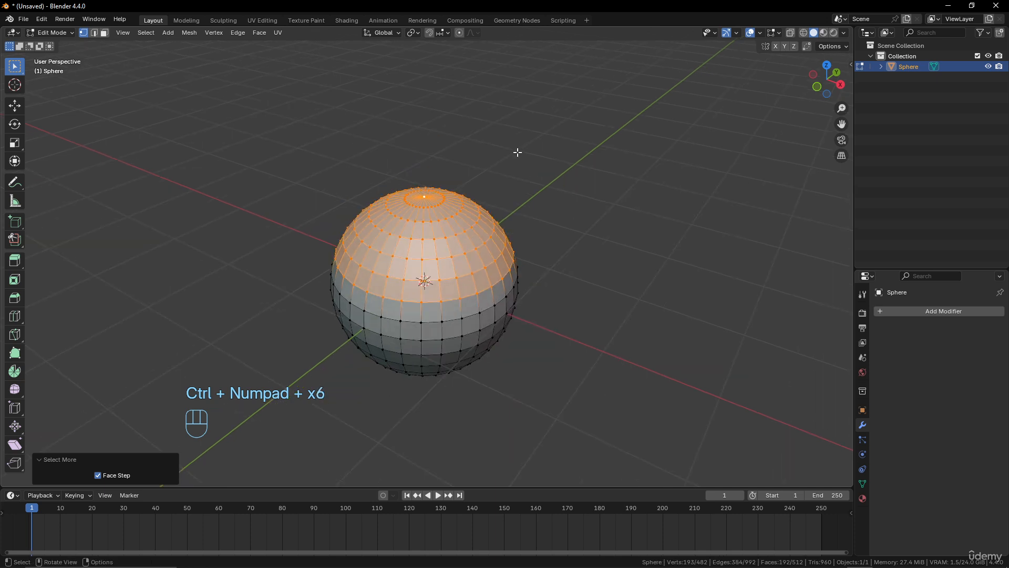
pyautogui.scroll(2, 516, 149)
pyautogui.hotkey('shift', 'd')
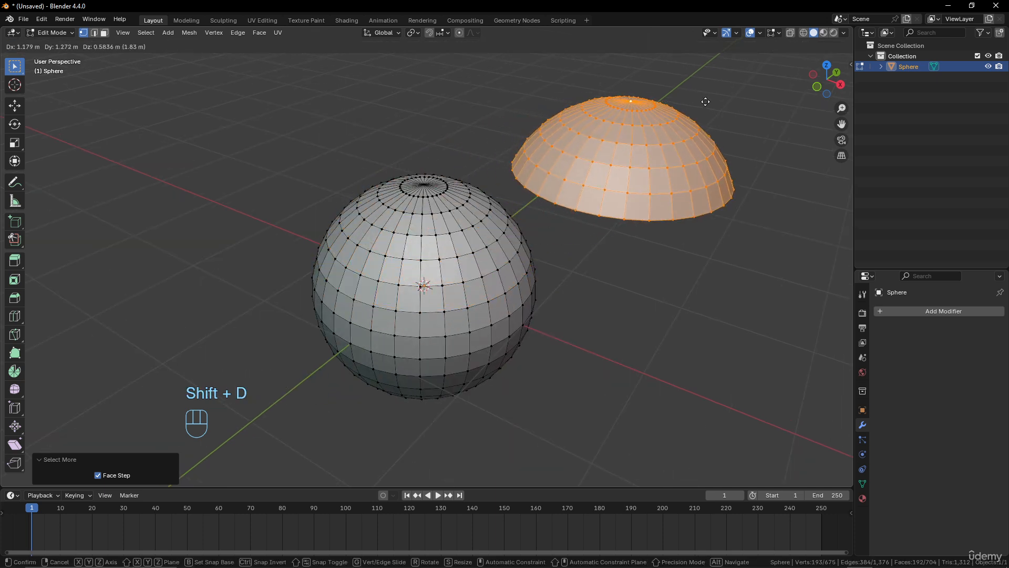
pyautogui.click(727, 112)
pyautogui.moveTo(565, 292); pyautogui.dragTo(553, 253, button='middle')
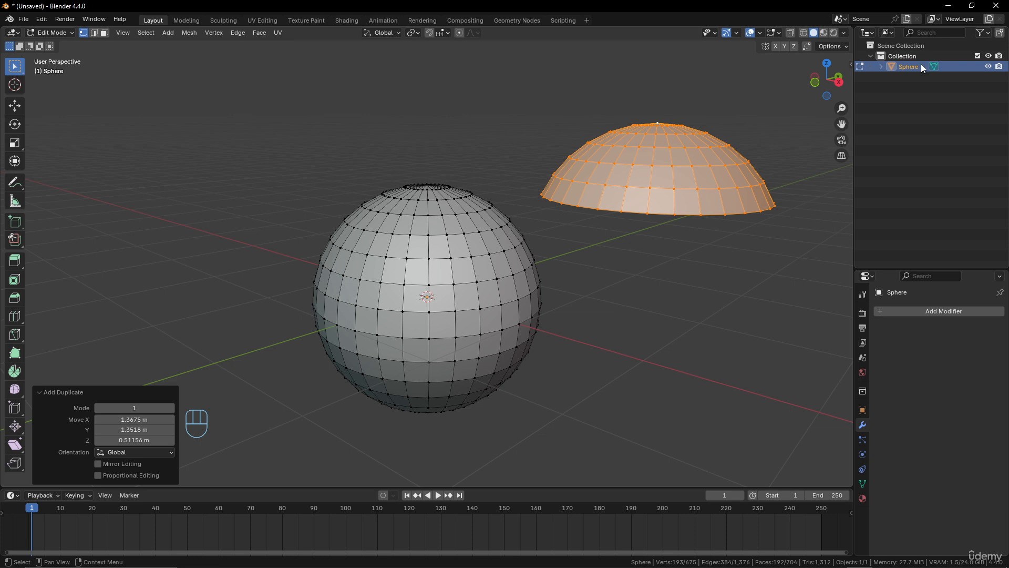
pyautogui.moveTo(643, 246); pyautogui.dragTo(645, 261, button='middle')
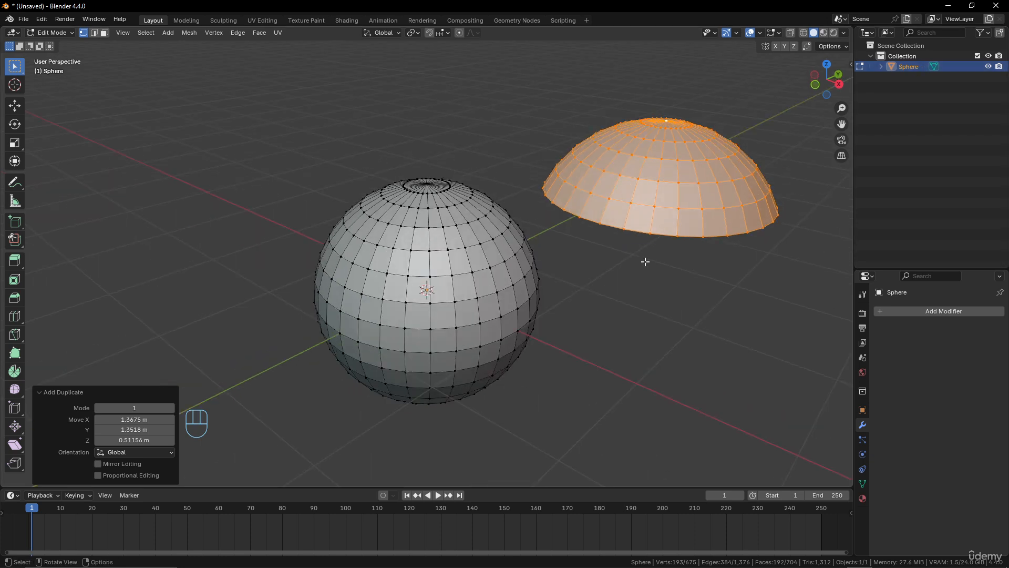
# Step: Try moving the sphere and its duplicated cap together in Object Mode, cancel the move, and return to Edit Mode
pyautogui.press('Tab')
pyautogui.scroll(-5, 644, 247)
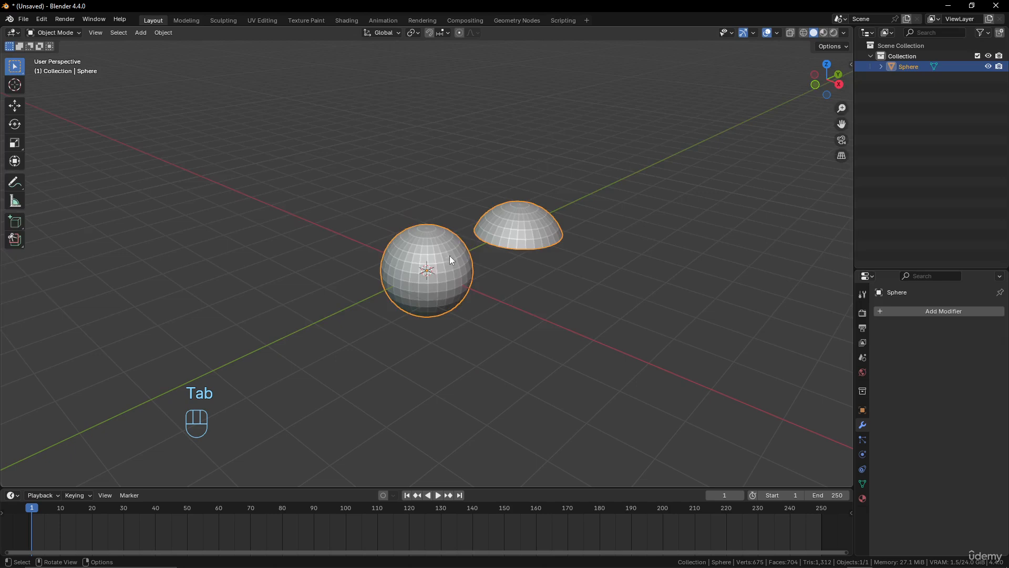
pyautogui.press('g')
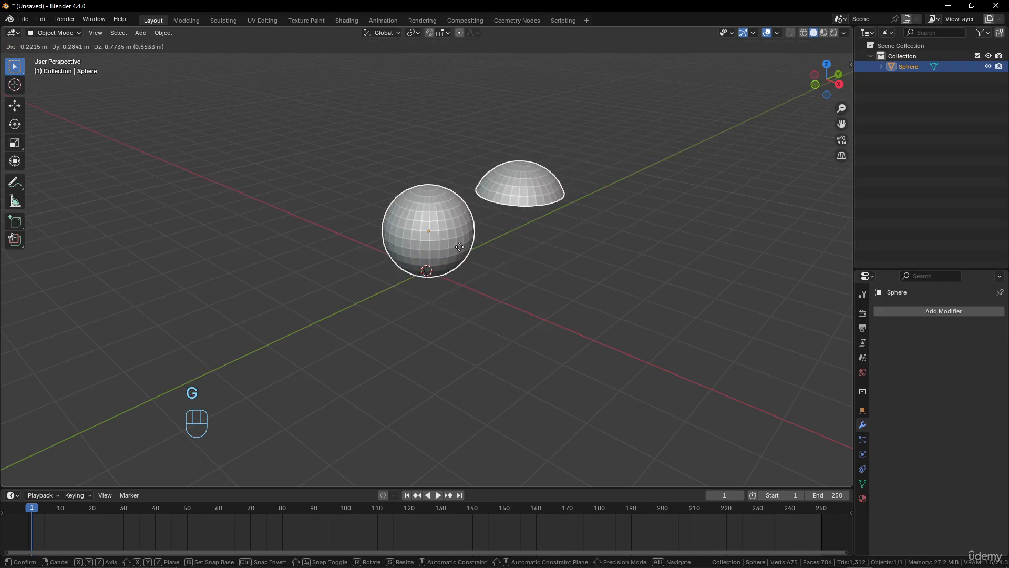
pyautogui.rightClick(562, 263)
pyautogui.scroll(1, 589, 253)
pyautogui.press('Tab')
pyautogui.scroll(3, 579, 228)
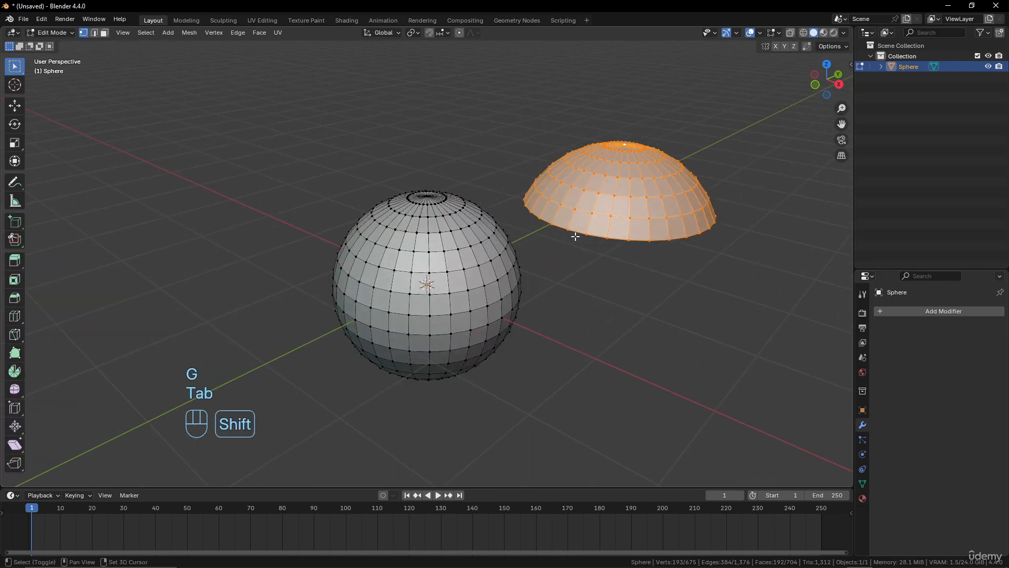
# Step: Try Select Linked on the duplicated cap and on the full sphere, ending with the cap
pyautogui.keyDown('shift'); pyautogui.moveTo(575, 235); pyautogui.dragTo(517, 247, button='middle'); pyautogui.keyUp('shift')
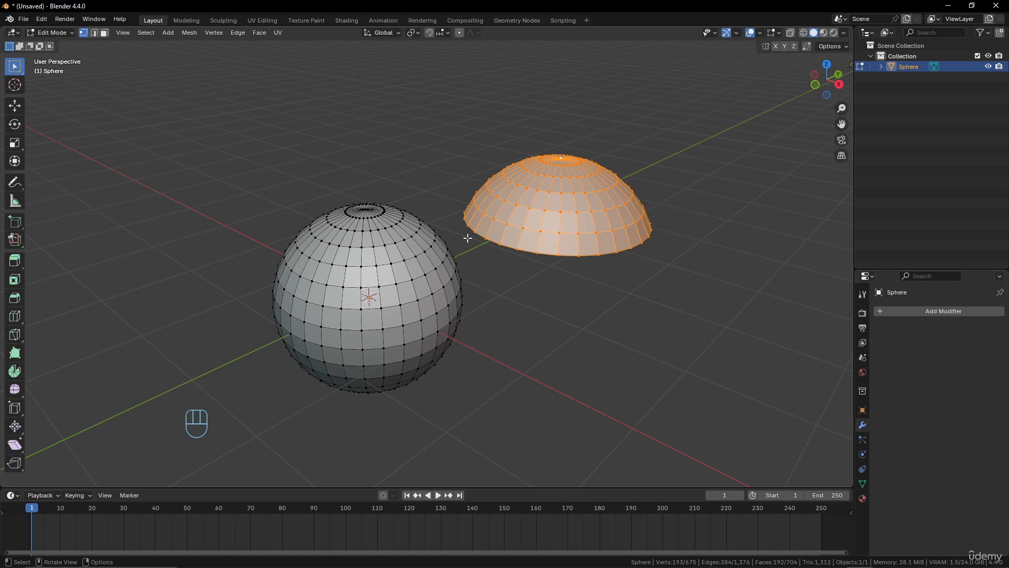
pyautogui.click(578, 212)
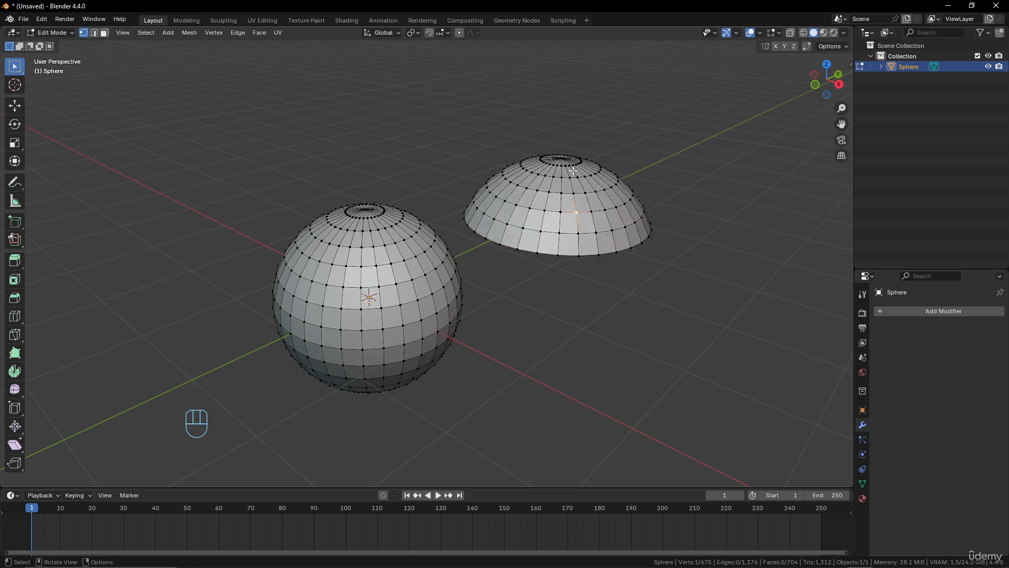
pyautogui.press('l')
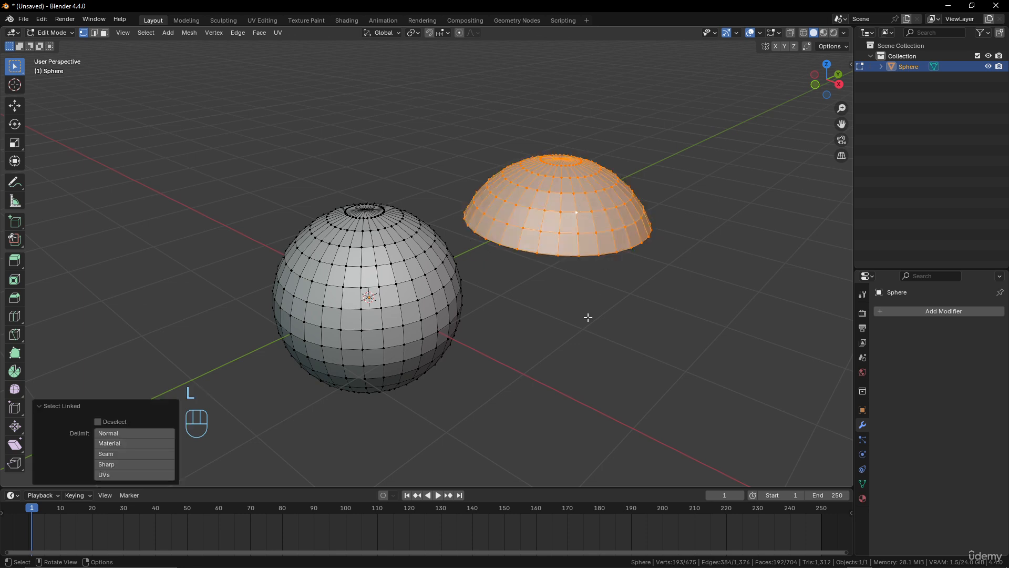
pyautogui.press('l')
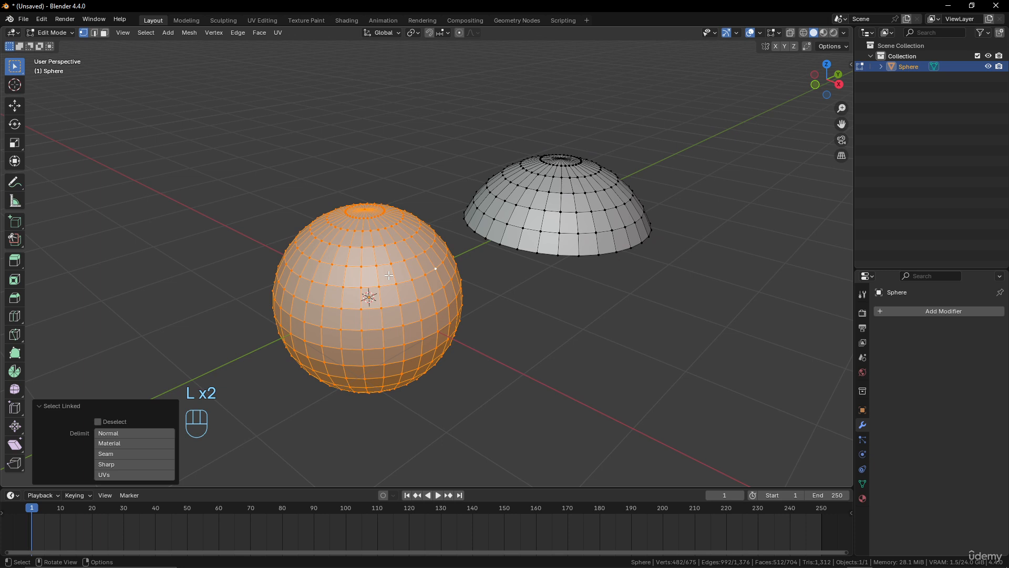
pyautogui.click(561, 214)
pyautogui.press('l')
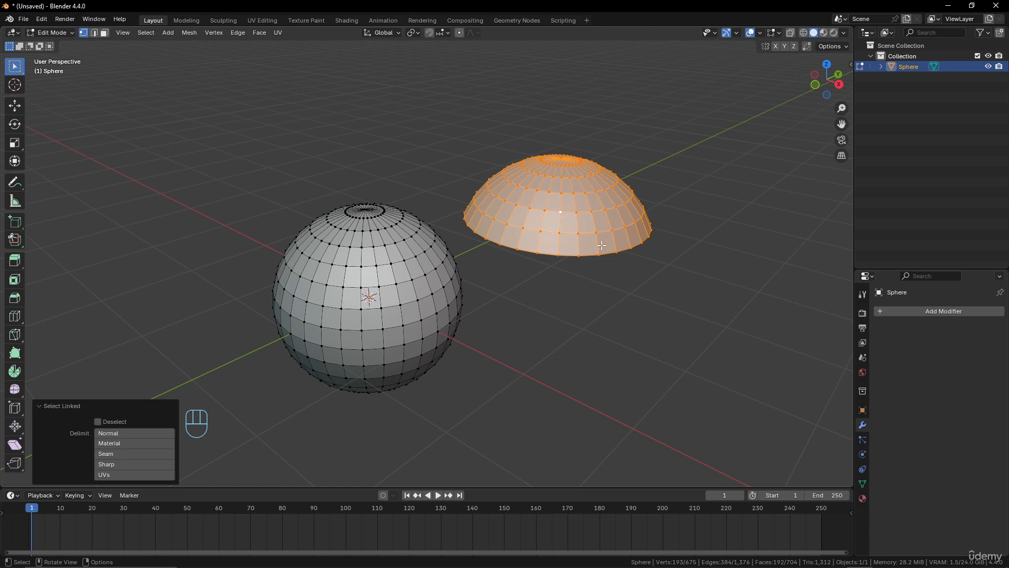
# Step: Separate the cap's linked geometry into its own object with the Selection option, and return to Object Mode
pyautogui.click(573, 212)
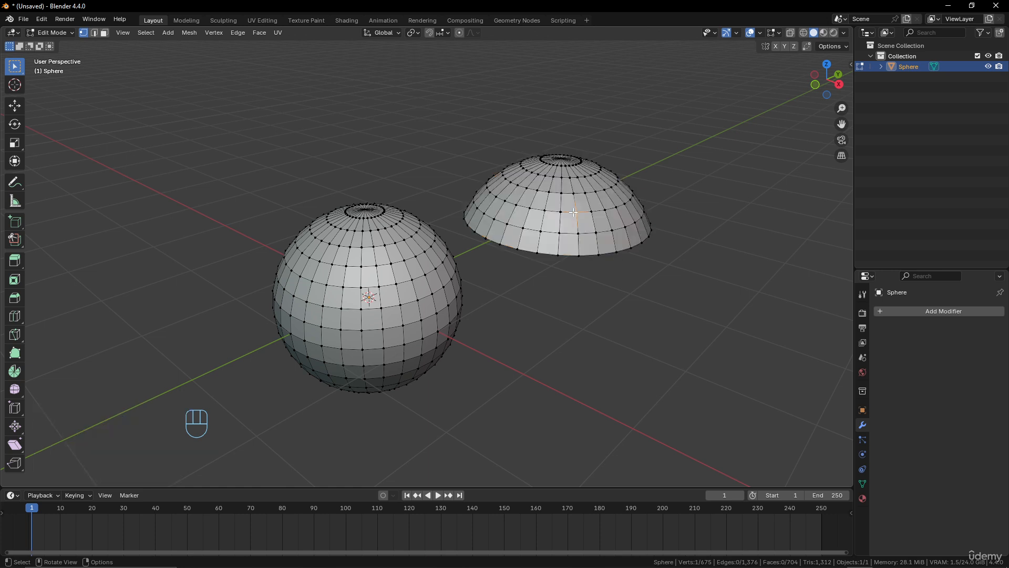
pyautogui.press('l')
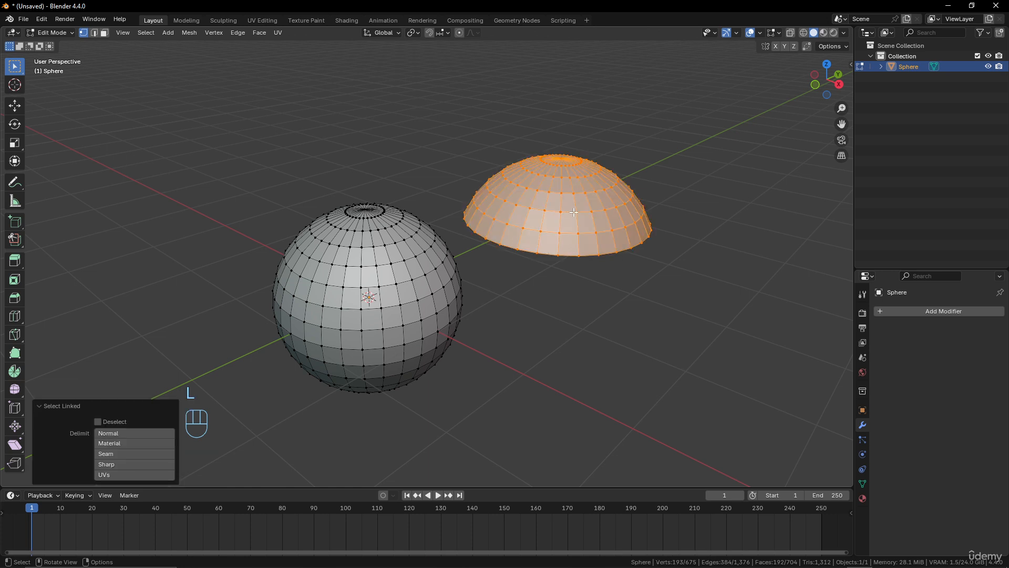
pyautogui.press('p')
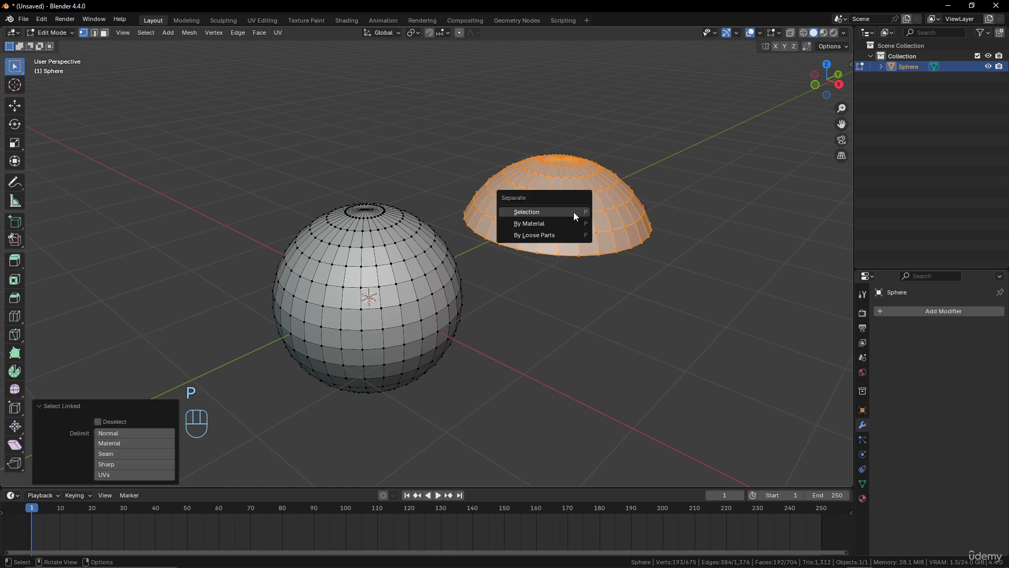
pyautogui.click(573, 212)
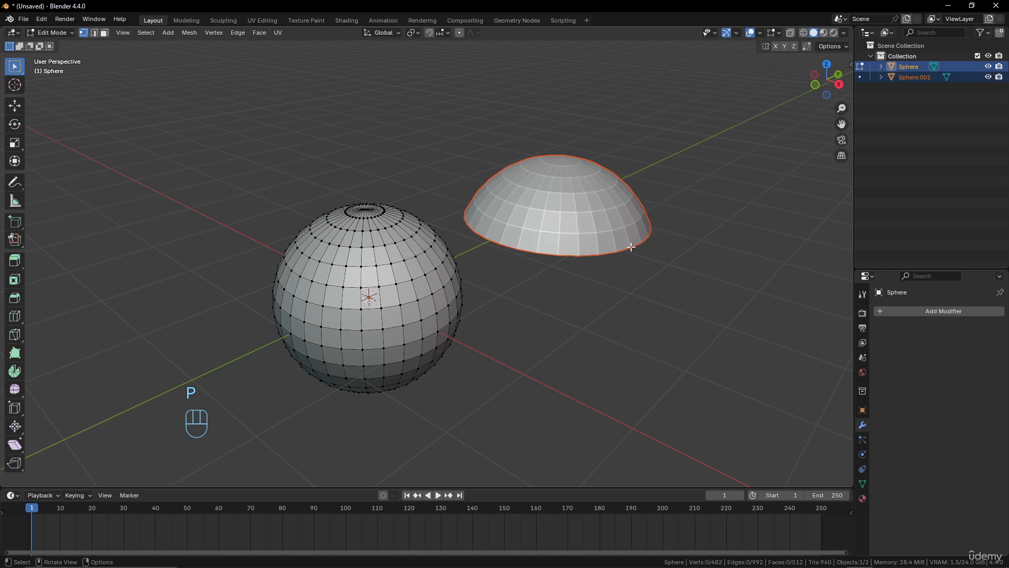
pyautogui.press('Tab')
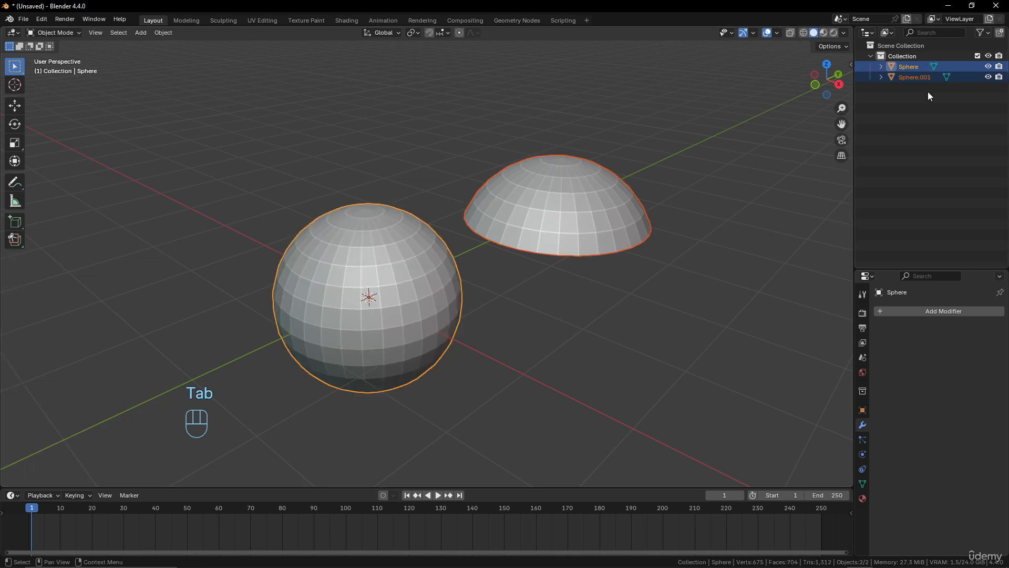
# Step: Select the separated cap and the sphere individually, and both together
pyautogui.click(558, 207)
pyautogui.click(367, 267)
pyautogui.click(587, 222)
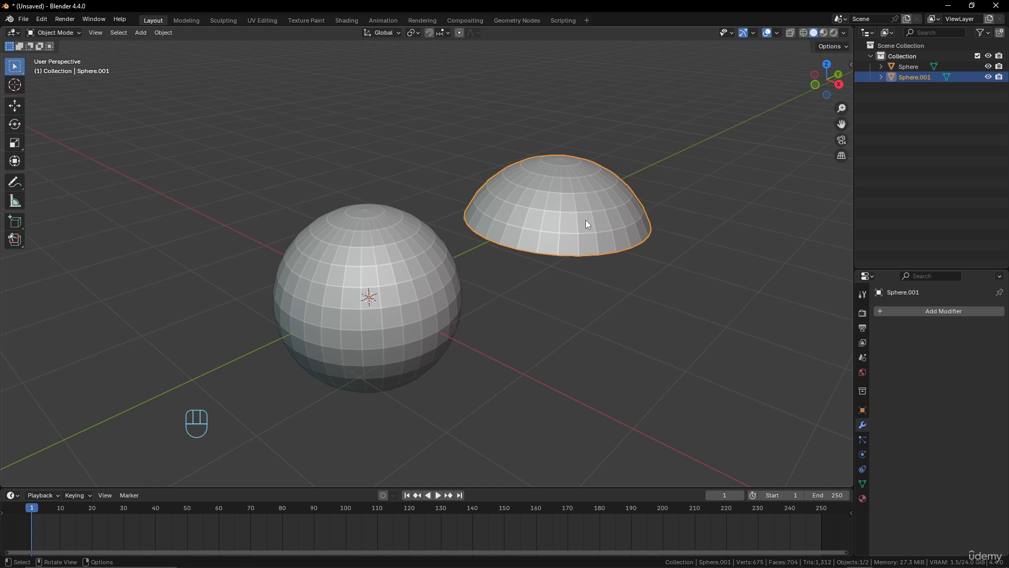
pyautogui.keyDown('shift'); pyautogui.click(440, 262); pyautogui.keyUp('shift')
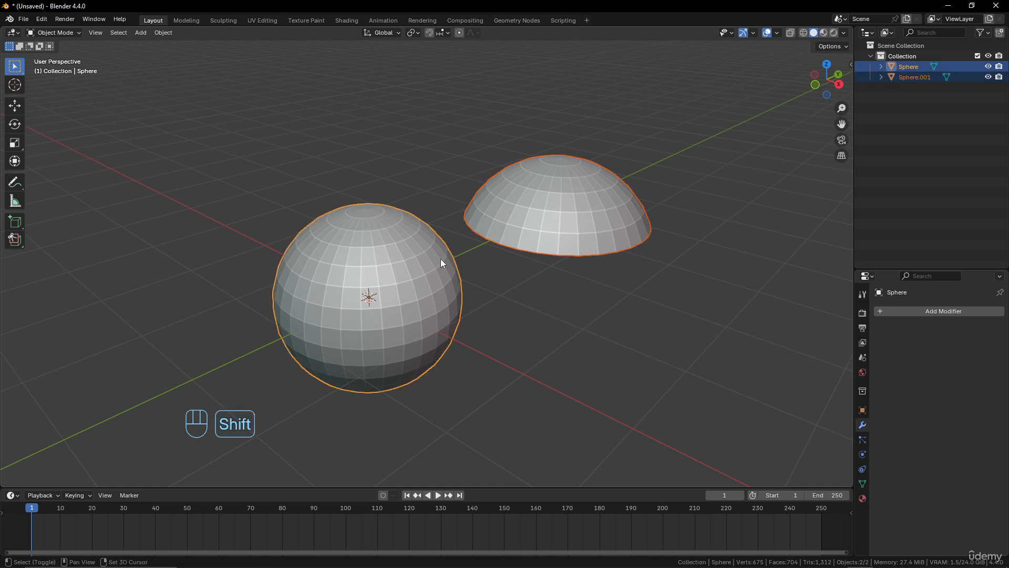
# Step: Delete the separated cap object and select the remaining sphere
pyautogui.click(516, 227)
pyautogui.press('x')
pyautogui.click(502, 227)
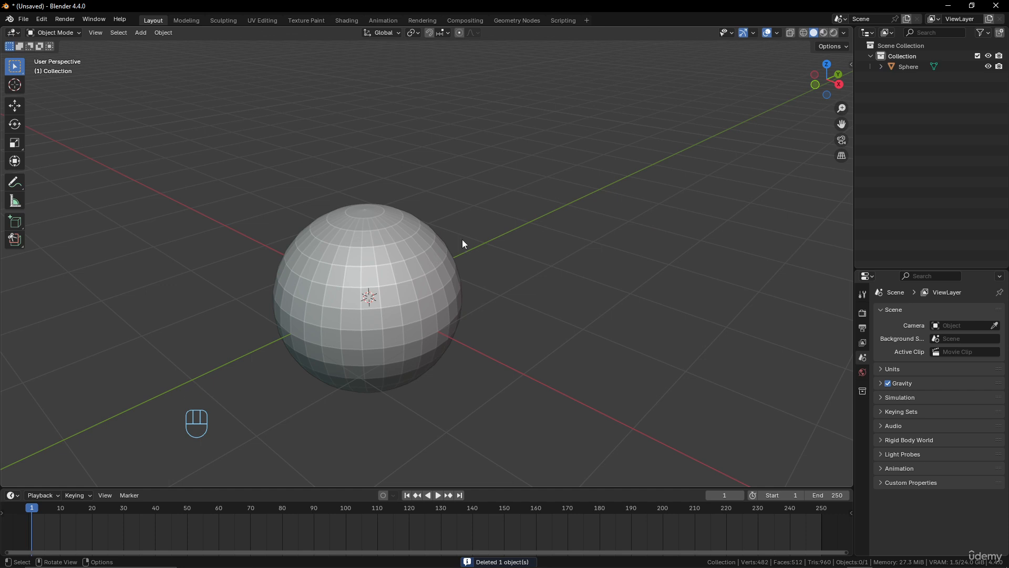
pyautogui.click(414, 256)
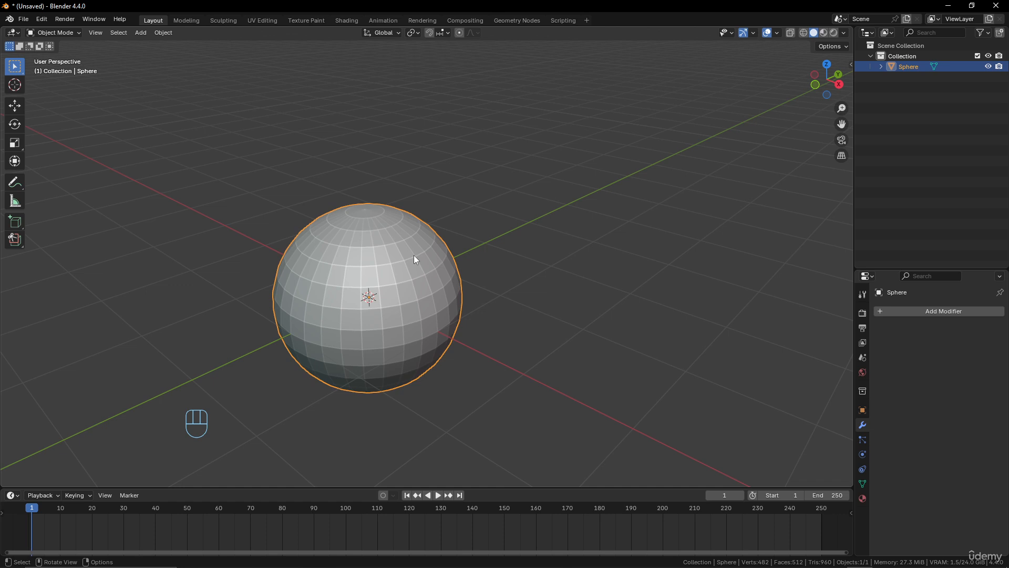
# Step: Enter Edit Mode on the sphere and return to Object Mode
pyautogui.scroll(-3, 415, 237)
pyautogui.moveTo(416, 214); pyautogui.dragTo(453, 253, button='middle')
pyautogui.press('Tab')
pyautogui.scroll(3, 411, 273)
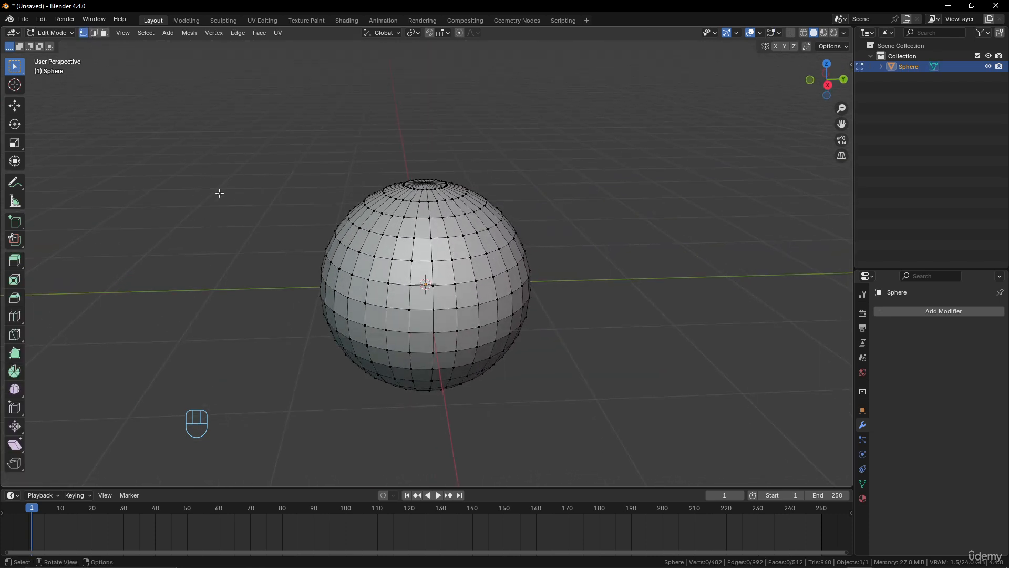
pyautogui.press('Tab')
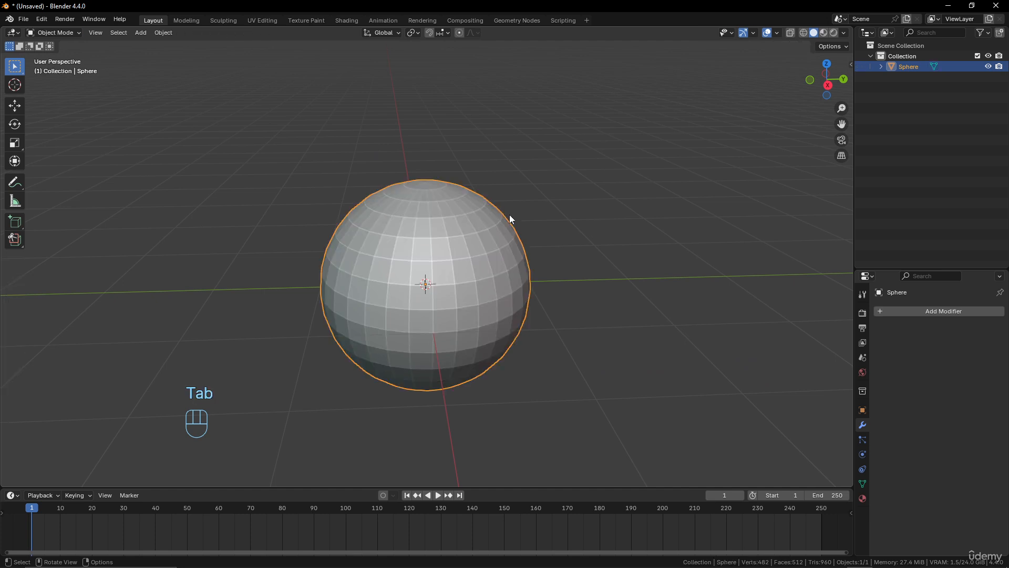
# Step: Switch between the Modeling and Layout workspaces to compare them, returning to Layout
pyautogui.click(187, 21)
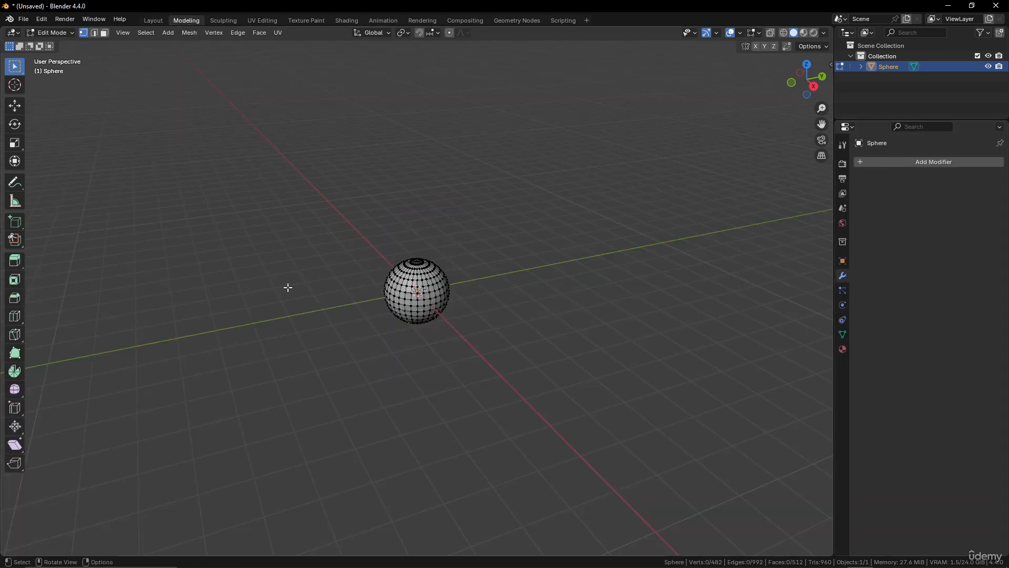
pyautogui.scroll(4, 473, 298)
pyautogui.scroll(1, 473, 299)
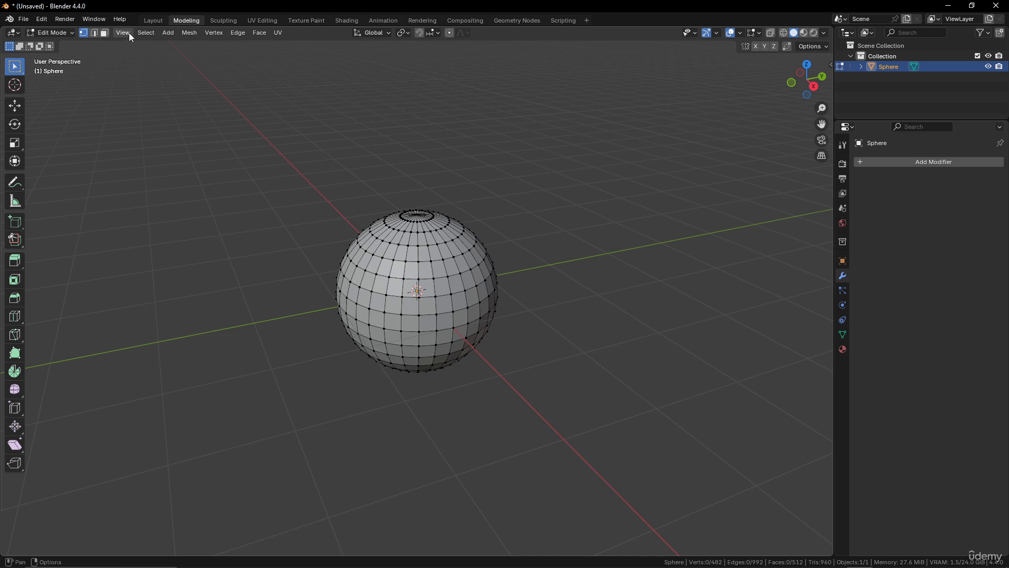
pyautogui.click(151, 20)
pyautogui.click(192, 20)
pyautogui.click(155, 20)
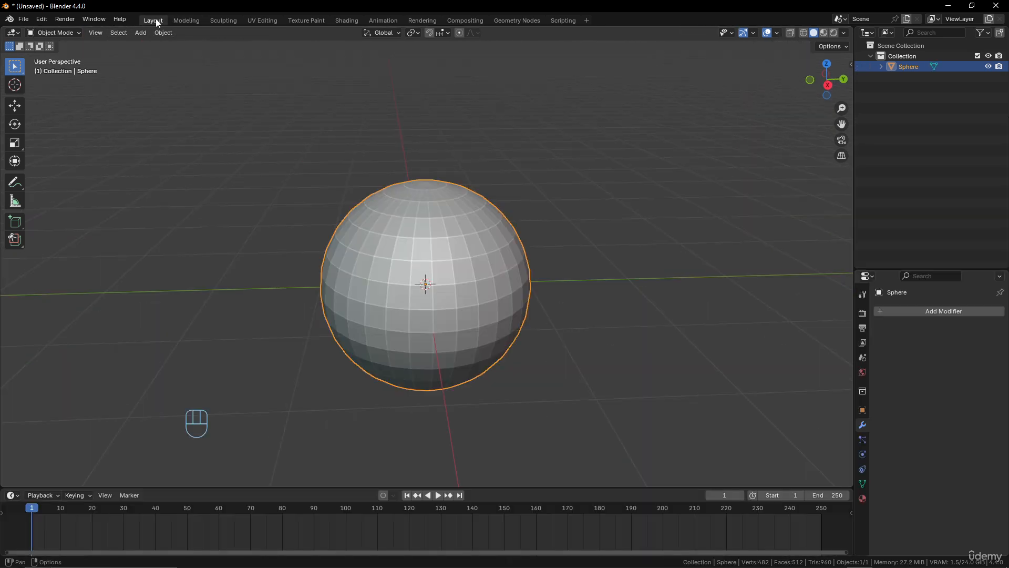
pyautogui.click(187, 21)
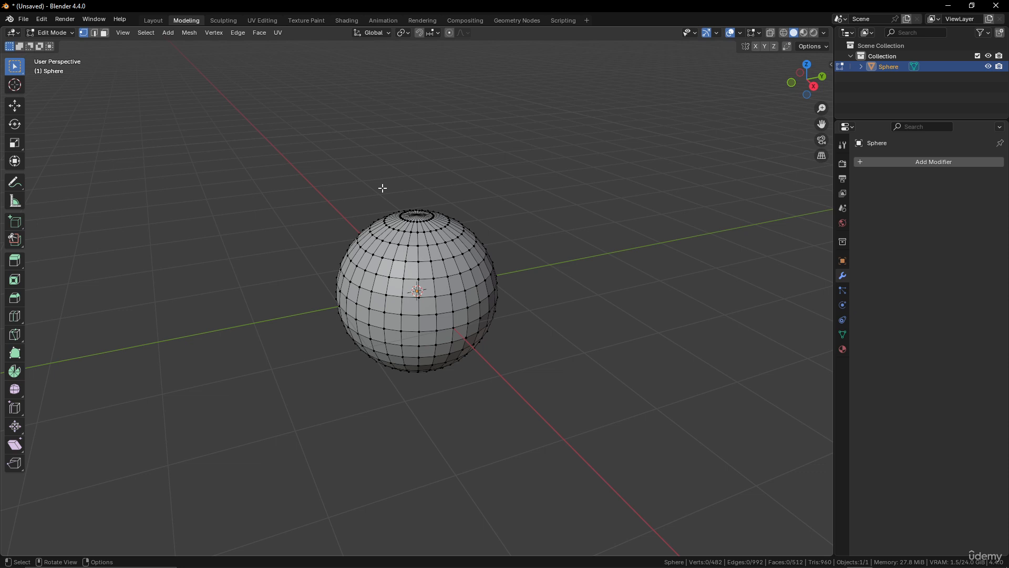
pyautogui.click(154, 21)
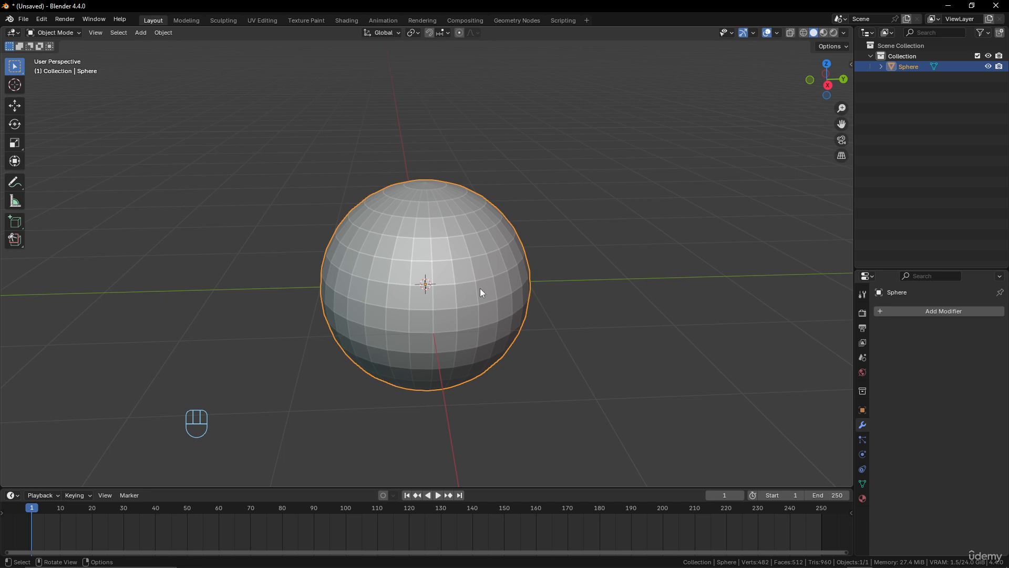
# Step: Shrink the timeline area to enlarge the viewport, and enter Edit Mode on the sphere
pyautogui.moveTo(592, 487); pyautogui.dragTo(576, 542)
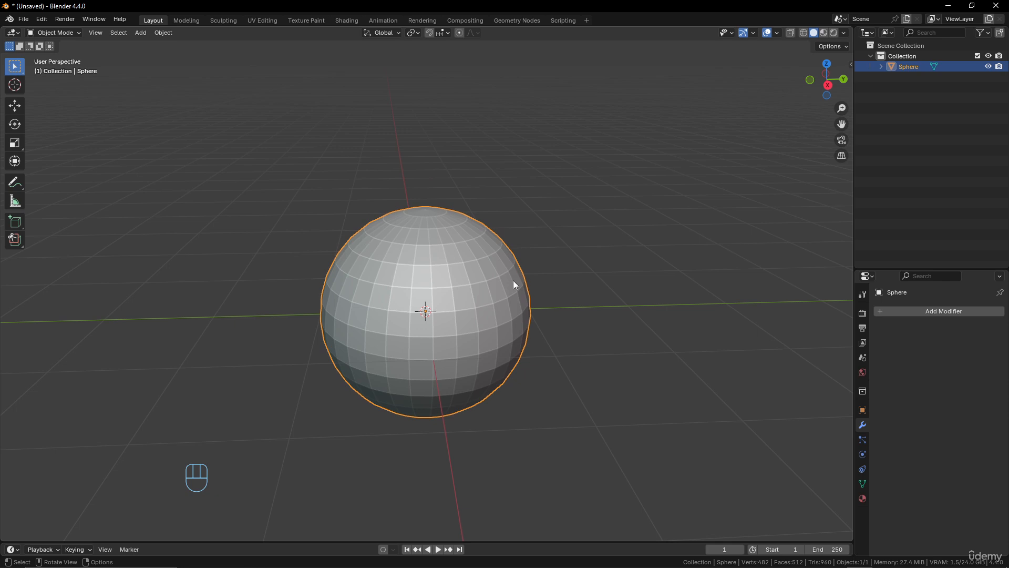
pyautogui.press('Tab')
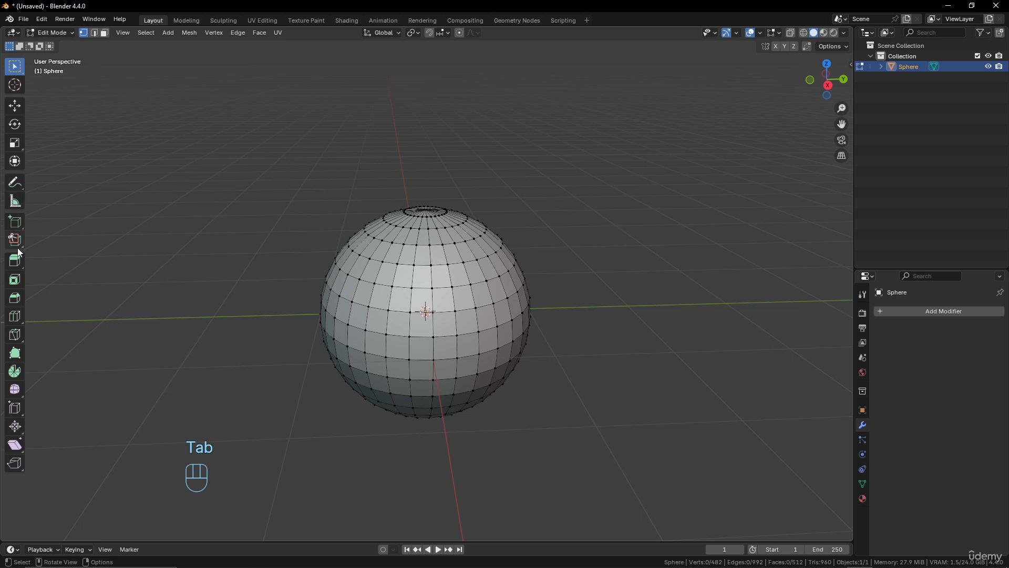